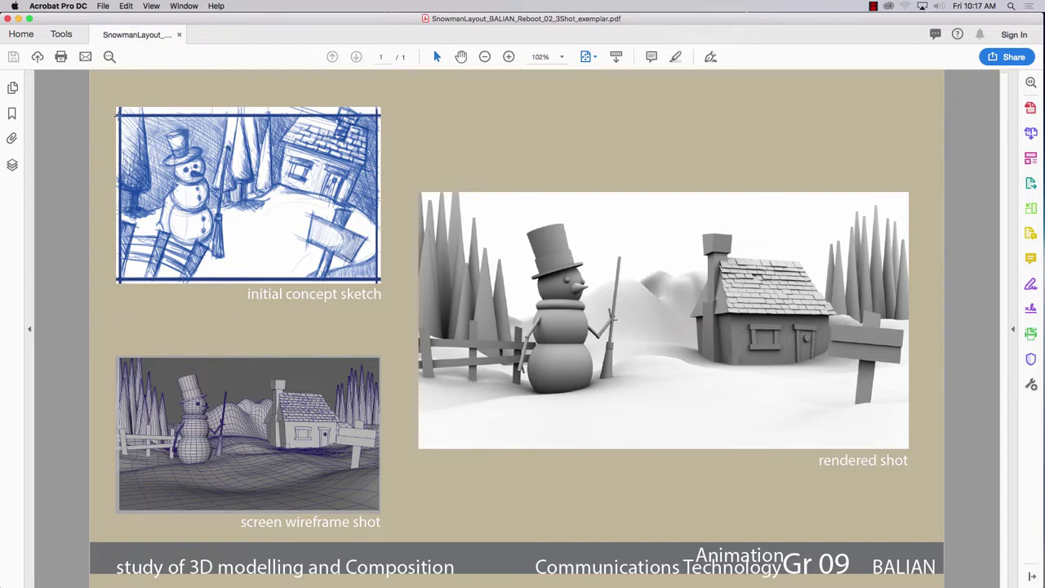
- Mark out the areas around the initial concept sketch and the rendered shot in the PDF
{"action": "mouse_move", "coordinate": [108, 102]}
{"action": "left_mouse_down"}
{"action": "mouse_move", "coordinate": [334, 319]}
{"action": "mouse_move", "coordinate": [400, 310]}
{"action": "mouse_move", "coordinate": [400, 299]}
{"action": "left_mouse_up"}
{"action": "mouse_move", "coordinate": [407, 169]}
{"action": "left_mouse_down"}
{"action": "mouse_move", "coordinate": [887, 459]}
{"action": "mouse_move", "coordinate": [936, 472]}
{"action": "left_mouse_up"}
- Switch to SketchBook and sketch a round circle with a flat horizontal ellipse beside it
{"action": "mouse_move", "coordinate": [611, 583]}
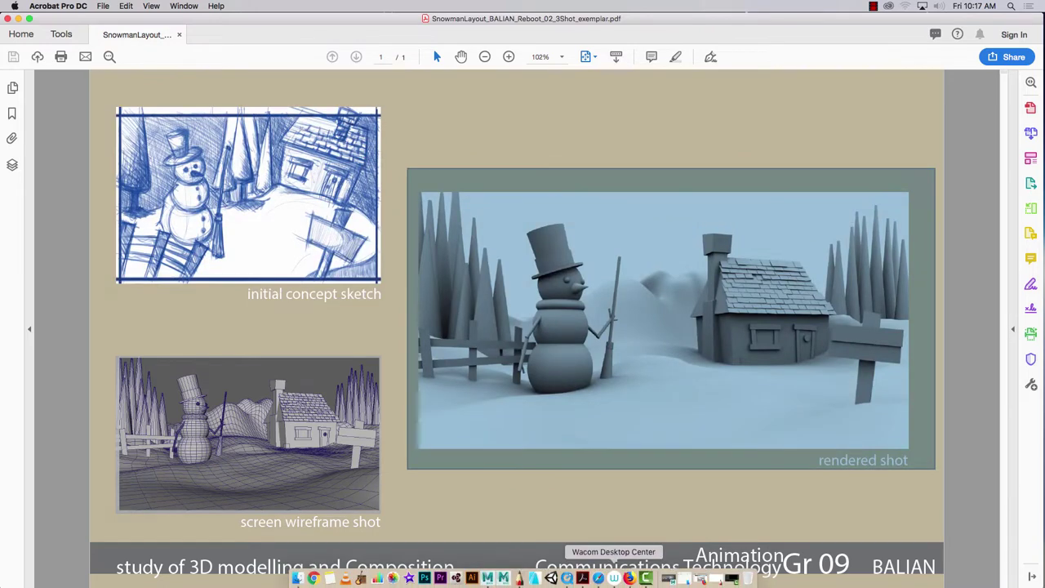
{"action": "left_click", "coordinate": [520, 581]}
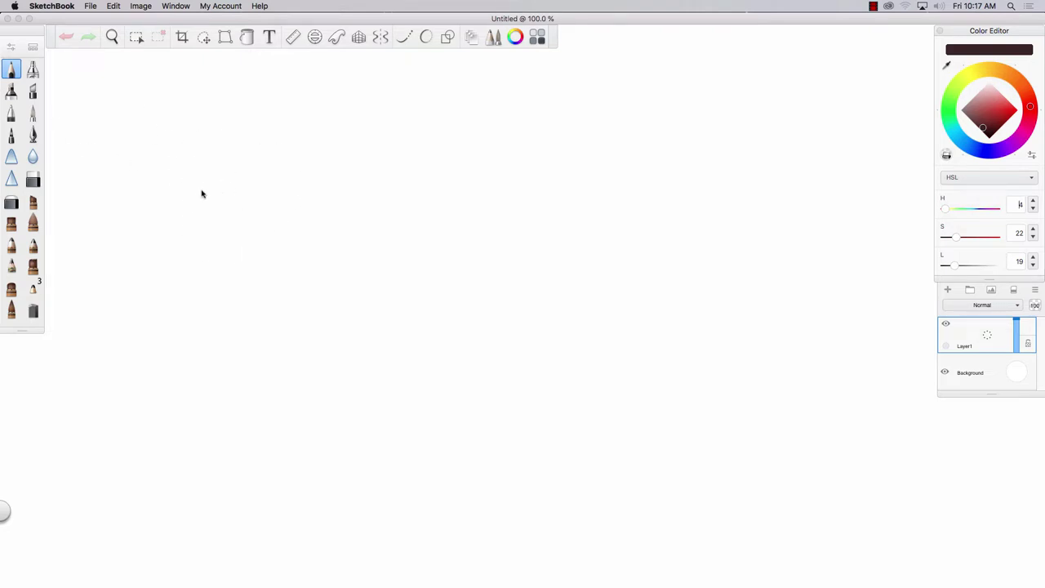
{"action": "mouse_move", "coordinate": [279, 214]}
{"action": "left_mouse_down"}
{"action": "mouse_move", "coordinate": [177, 209]}
{"action": "mouse_move", "coordinate": [189, 222]}
{"action": "mouse_move", "coordinate": [169, 218]}
{"action": "left_mouse_up"}
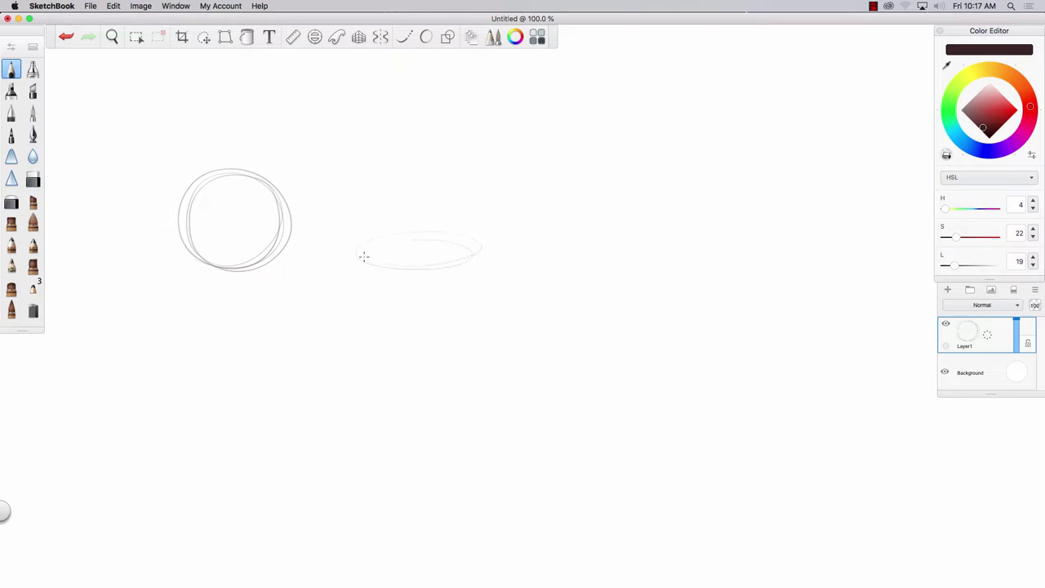
{"action": "mouse_move", "coordinate": [364, 257]}
{"action": "left_mouse_down"}
{"action": "mouse_move", "coordinate": [472, 236]}
{"action": "mouse_move", "coordinate": [354, 251]}
{"action": "mouse_move", "coordinate": [477, 234]}
{"action": "mouse_move", "coordinate": [371, 244]}
{"action": "left_mouse_up"}
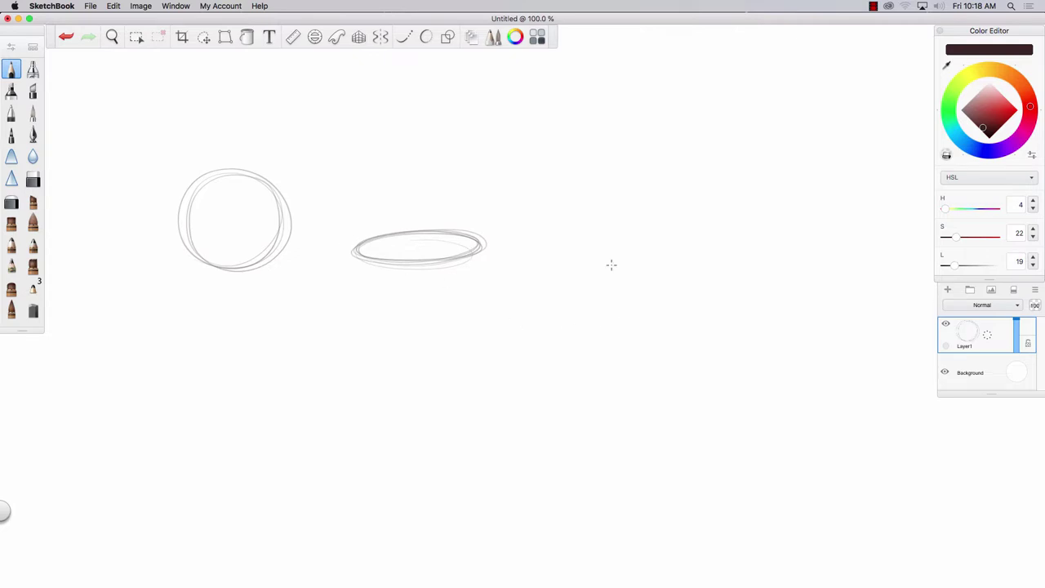
- Sketch a tilted cylinder with elliptical end caps below and beyond the flat ellipse
{"action": "mouse_move", "coordinate": [624, 269]}
{"action": "left_mouse_down"}
{"action": "mouse_move", "coordinate": [707, 307]}
{"action": "mouse_move", "coordinate": [650, 269]}
{"action": "mouse_move", "coordinate": [662, 310]}
{"action": "mouse_move", "coordinate": [706, 297]}
{"action": "mouse_move", "coordinate": [622, 276]}
{"action": "mouse_move", "coordinate": [673, 309]}
{"action": "mouse_move", "coordinate": [653, 282]}
{"action": "mouse_move", "coordinate": [714, 296]}
{"action": "mouse_move", "coordinate": [677, 376]}
{"action": "mouse_move", "coordinate": [707, 335]}
{"action": "mouse_move", "coordinate": [661, 405]}
{"action": "left_mouse_up"}
{"action": "mouse_move", "coordinate": [621, 283]}
{"action": "left_mouse_down"}
{"action": "mouse_move", "coordinate": [588, 340]}
{"action": "mouse_move", "coordinate": [623, 273]}
{"action": "mouse_move", "coordinate": [582, 374]}
{"action": "mouse_move", "coordinate": [565, 378]}
{"action": "mouse_move", "coordinate": [566, 367]}
{"action": "mouse_move", "coordinate": [652, 412]}
{"action": "left_mouse_up"}
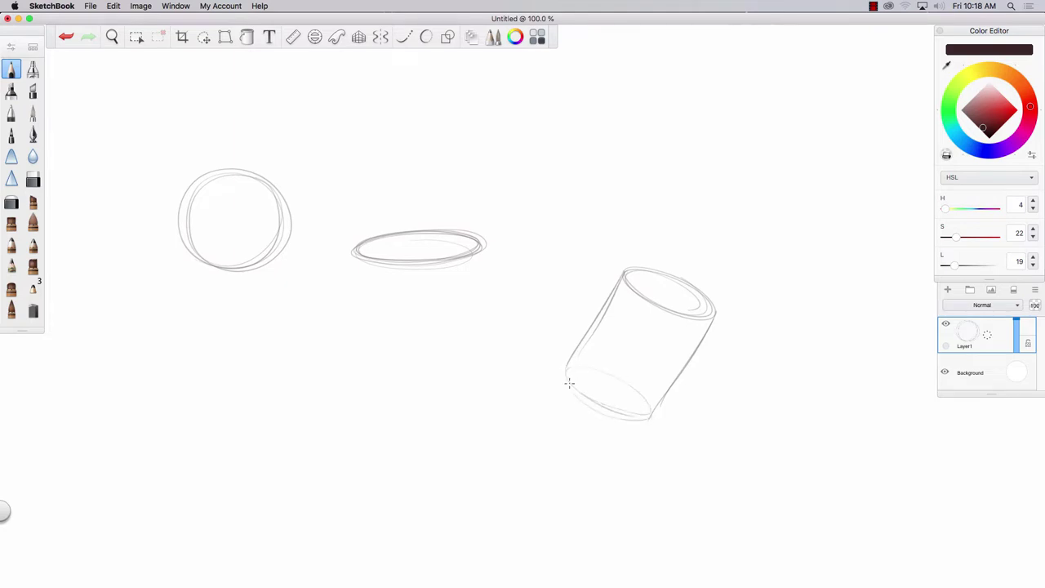
{"action": "mouse_move", "coordinate": [567, 380]}
{"action": "left_mouse_down"}
{"action": "mouse_move", "coordinate": [562, 366]}
{"action": "mouse_move", "coordinate": [651, 408]}
{"action": "left_mouse_up"}
- Sketch a smaller tilted cylinder beside the first one, with darkened elliptical caps and a hatched upper end
{"action": "mouse_move", "coordinate": [779, 330]}
{"action": "left_mouse_down"}
{"action": "mouse_move", "coordinate": [843, 368]}
{"action": "mouse_move", "coordinate": [784, 455]}
{"action": "mouse_move", "coordinate": [729, 428]}
{"action": "mouse_move", "coordinate": [785, 453]}
{"action": "mouse_move", "coordinate": [843, 359]}
{"action": "mouse_move", "coordinate": [795, 456]}
{"action": "mouse_move", "coordinate": [729, 424]}
{"action": "mouse_move", "coordinate": [799, 460]}
{"action": "left_mouse_up"}
{"action": "left_click_drag", "start_coordinate": [738, 428], "coordinate": [793, 465]}
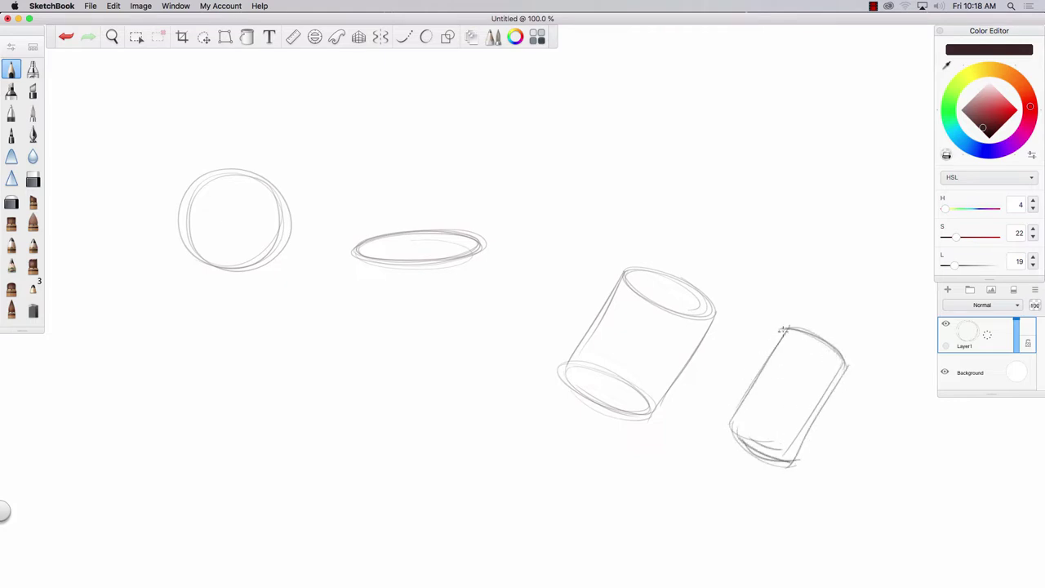
{"action": "left_click_drag", "start_coordinate": [784, 328], "coordinate": [841, 363]}
{"action": "mouse_move", "coordinate": [729, 433]}
{"action": "left_mouse_down"}
{"action": "mouse_move", "coordinate": [792, 462]}
{"action": "mouse_move", "coordinate": [780, 462]}
{"action": "left_mouse_up"}
{"action": "mouse_move", "coordinate": [792, 327]}
{"action": "left_mouse_down"}
{"action": "mouse_move", "coordinate": [849, 358]}
{"action": "mouse_move", "coordinate": [795, 332]}
{"action": "mouse_move", "coordinate": [838, 348]}
{"action": "mouse_move", "coordinate": [799, 339]}
{"action": "mouse_move", "coordinate": [835, 355]}
{"action": "mouse_move", "coordinate": [792, 339]}
{"action": "left_mouse_up"}
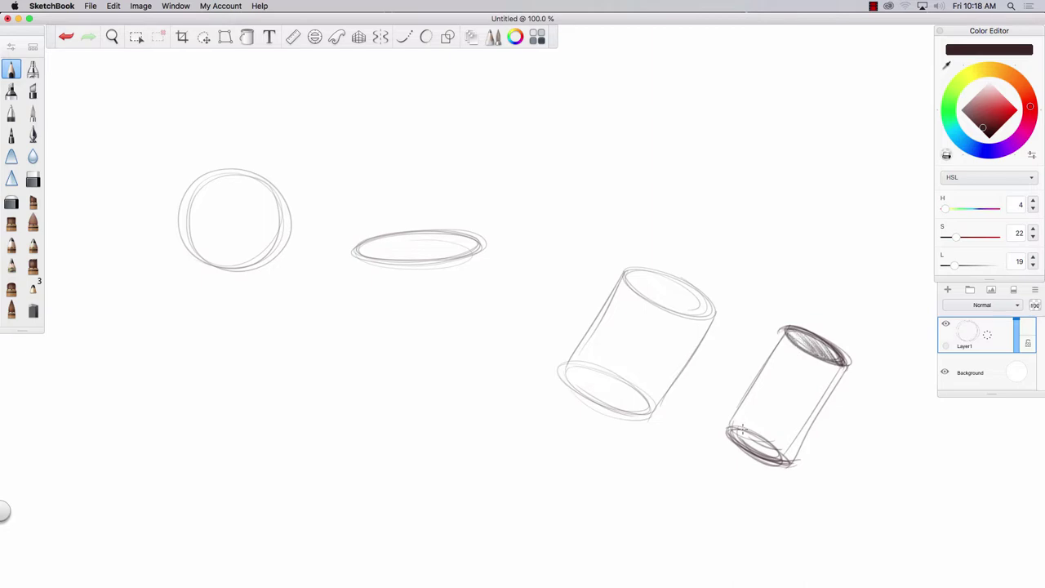
{"action": "mouse_move", "coordinate": [743, 440]}
{"action": "left_mouse_down"}
{"action": "mouse_move", "coordinate": [789, 462]}
{"action": "mouse_move", "coordinate": [725, 426]}
{"action": "mouse_move", "coordinate": [792, 463]}
{"action": "mouse_move", "coordinate": [729, 431]}
{"action": "left_mouse_up"}
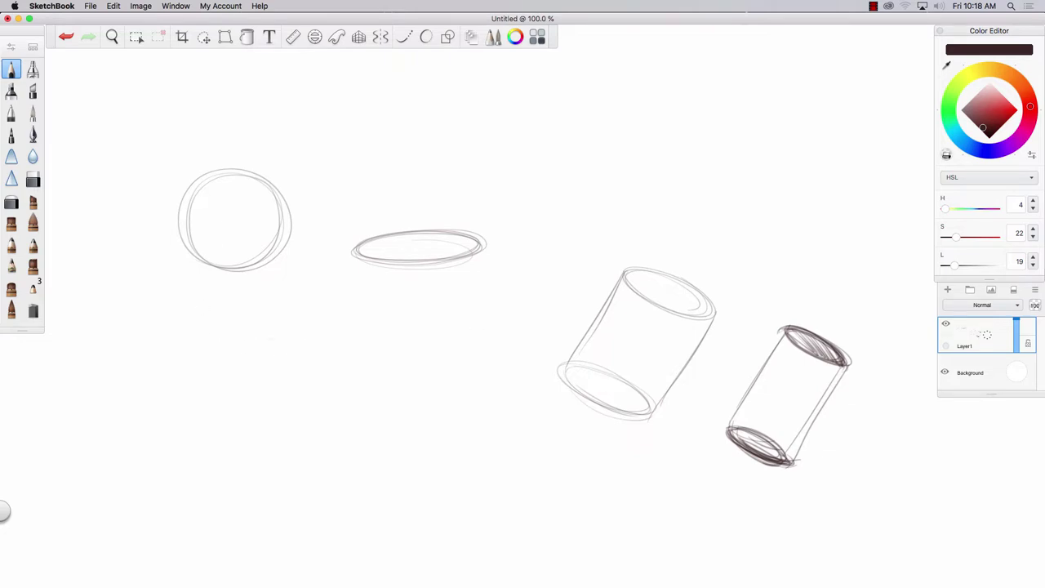
- Switch to the snowman layout PDF in Acrobat to view the rendered shot, and minimize its window
{"action": "mouse_move", "coordinate": [653, 578]}
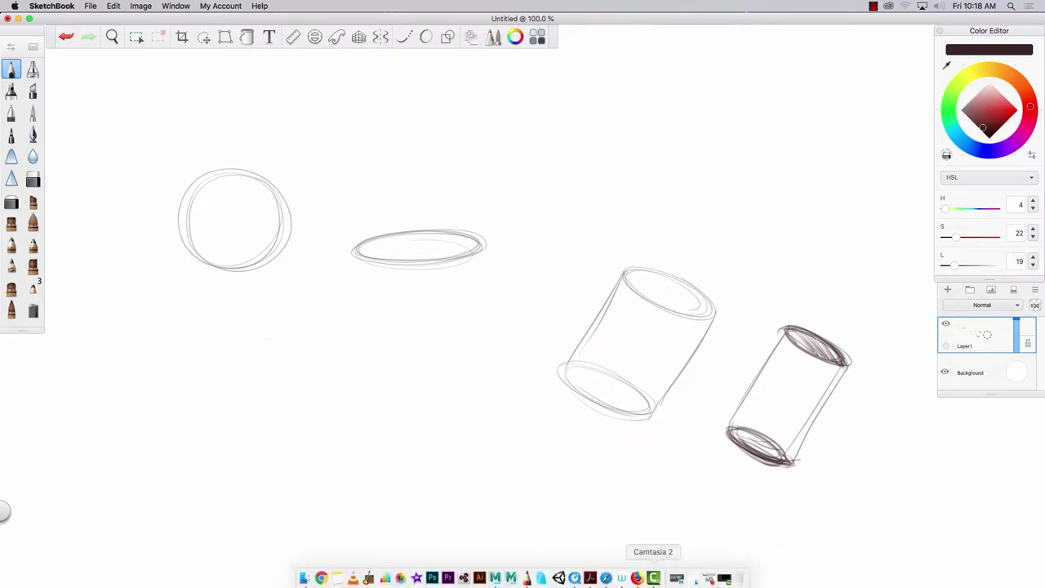
{"action": "key", "text": "super+Tab"}
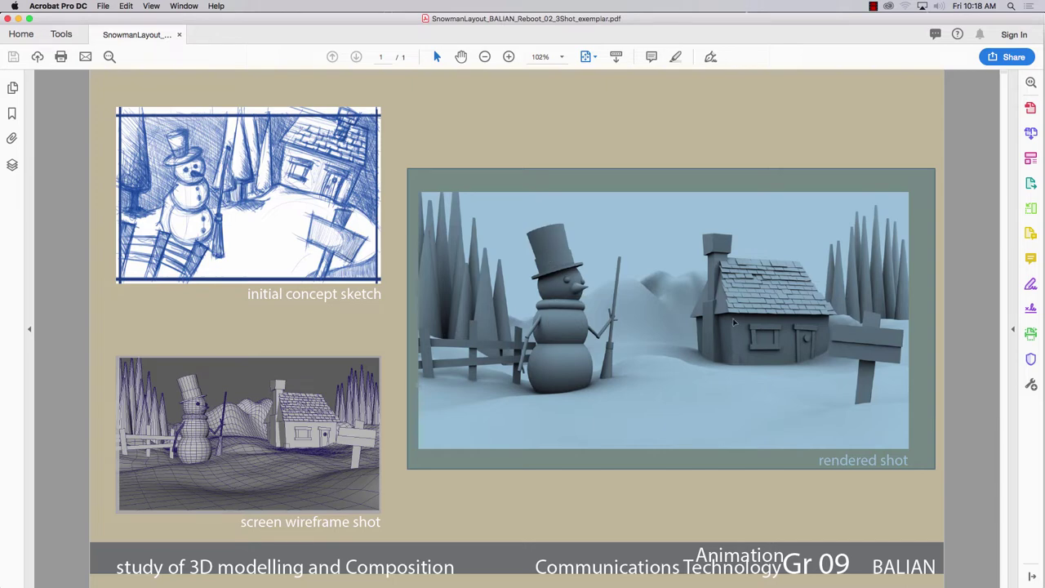
{"action": "left_click", "coordinate": [18, 18]}
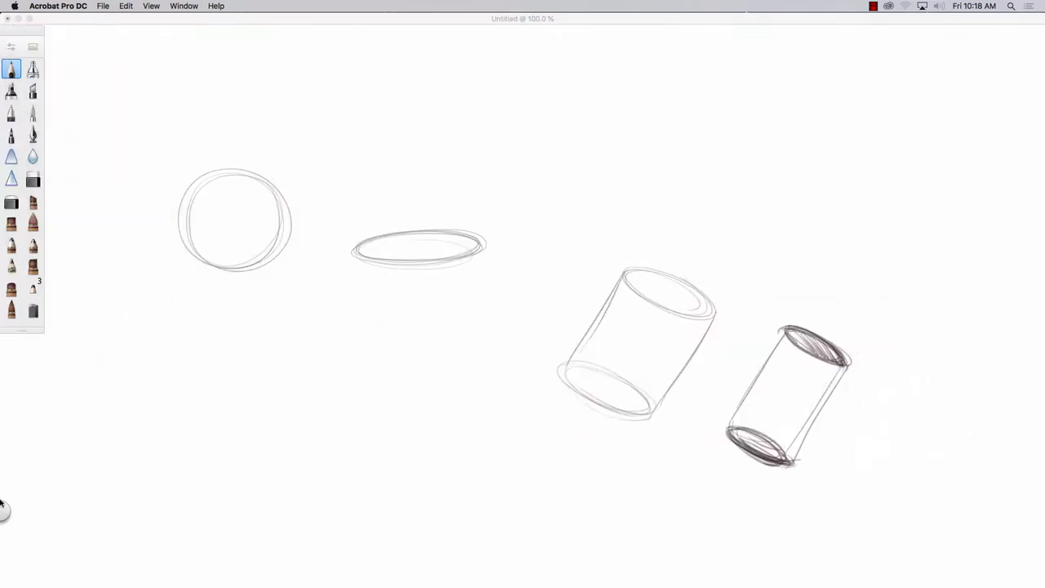
- Sketch the tilted square front face of a cube in SketchBook below the circle and ellipse
{"action": "mouse_move", "coordinate": [412, 399]}
{"action": "left_mouse_down"}
{"action": "mouse_move", "coordinate": [310, 351]}
{"action": "mouse_move", "coordinate": [351, 476]}
{"action": "mouse_move", "coordinate": [340, 487]}
{"action": "mouse_move", "coordinate": [288, 458]}
{"action": "left_mouse_up"}
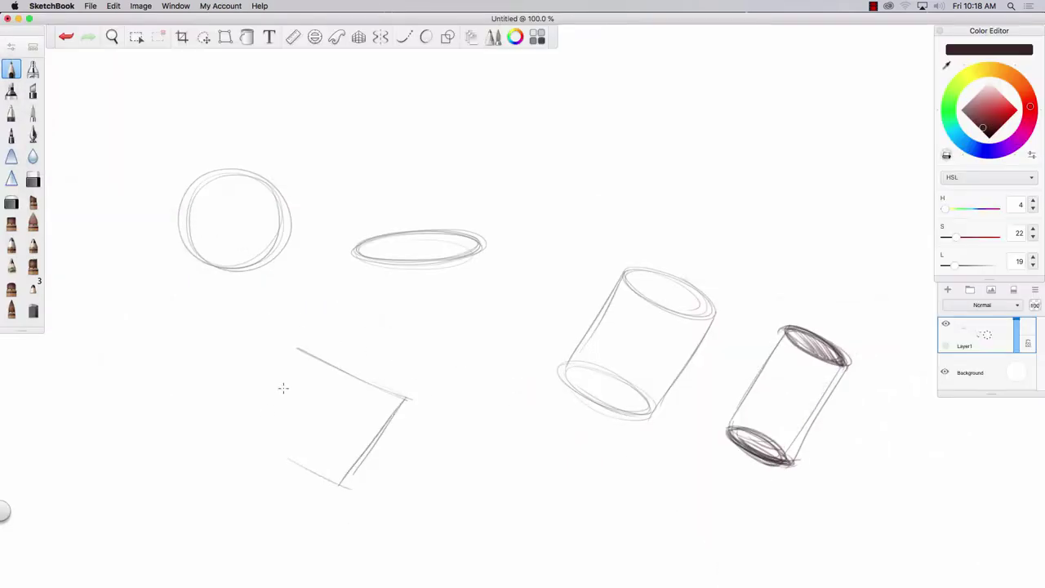
{"action": "mouse_move", "coordinate": [309, 353]}
{"action": "left_mouse_down"}
{"action": "mouse_move", "coordinate": [245, 456]}
{"action": "mouse_move", "coordinate": [254, 424]}
{"action": "mouse_move", "coordinate": [341, 484]}
{"action": "left_mouse_up"}
{"action": "left_click_drag", "start_coordinate": [258, 435], "coordinate": [342, 484]}
- Draw the cube's receding edges and back edges to close its upper and side faces
{"action": "mouse_move", "coordinate": [296, 350]}
{"action": "left_mouse_down"}
{"action": "mouse_move", "coordinate": [405, 397]}
{"action": "mouse_move", "coordinate": [328, 486]}
{"action": "mouse_move", "coordinate": [301, 466]}
{"action": "mouse_move", "coordinate": [277, 412]}
{"action": "mouse_move", "coordinate": [304, 348]}
{"action": "mouse_move", "coordinate": [292, 325]}
{"action": "left_mouse_up"}
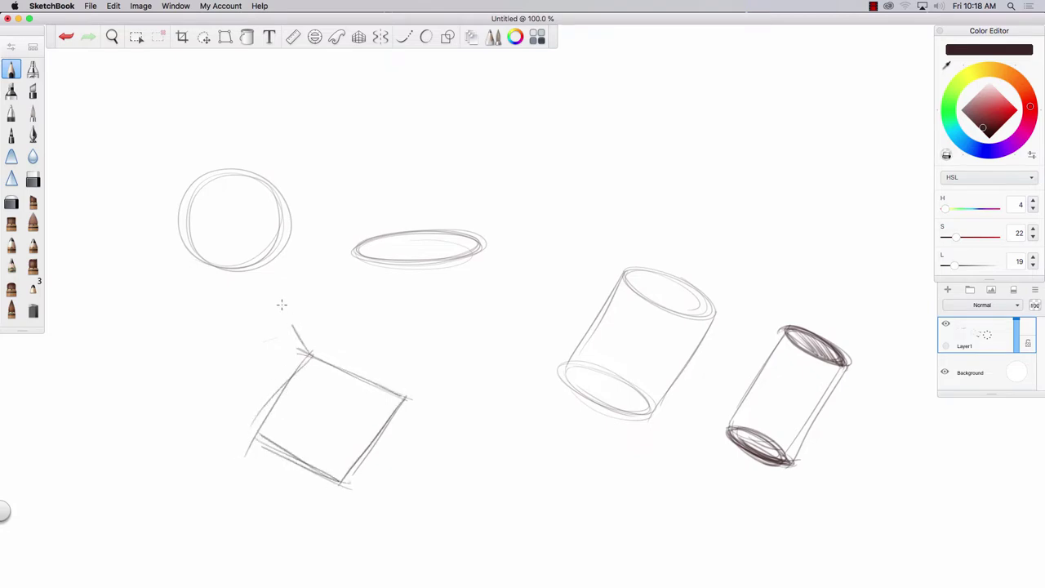
{"action": "mouse_move", "coordinate": [407, 398]}
{"action": "left_mouse_down"}
{"action": "mouse_move", "coordinate": [369, 333]}
{"action": "mouse_move", "coordinate": [404, 385]}
{"action": "left_mouse_up"}
{"action": "left_click_drag", "start_coordinate": [309, 351], "coordinate": [284, 312]}
{"action": "left_click_drag", "start_coordinate": [258, 429], "coordinate": [226, 377]}
{"action": "left_click_drag", "start_coordinate": [249, 410], "coordinate": [259, 435]}
{"action": "mouse_move", "coordinate": [259, 433]}
{"action": "left_mouse_down"}
{"action": "mouse_move", "coordinate": [225, 370]}
{"action": "mouse_move", "coordinate": [259, 434]}
{"action": "left_mouse_up"}
{"action": "left_click_drag", "start_coordinate": [383, 345], "coordinate": [280, 296]}
{"action": "left_click_drag", "start_coordinate": [281, 297], "coordinate": [384, 345]}
{"action": "mouse_move", "coordinate": [372, 339]}
{"action": "left_mouse_down"}
{"action": "mouse_move", "coordinate": [289, 300]}
{"action": "mouse_move", "coordinate": [229, 363]}
{"action": "left_mouse_up"}
{"action": "mouse_move", "coordinate": [280, 305]}
{"action": "left_mouse_down"}
{"action": "mouse_move", "coordinate": [213, 369]}
{"action": "mouse_move", "coordinate": [275, 340]}
{"action": "mouse_move", "coordinate": [285, 302]}
{"action": "mouse_move", "coordinate": [314, 360]}
{"action": "left_mouse_up"}
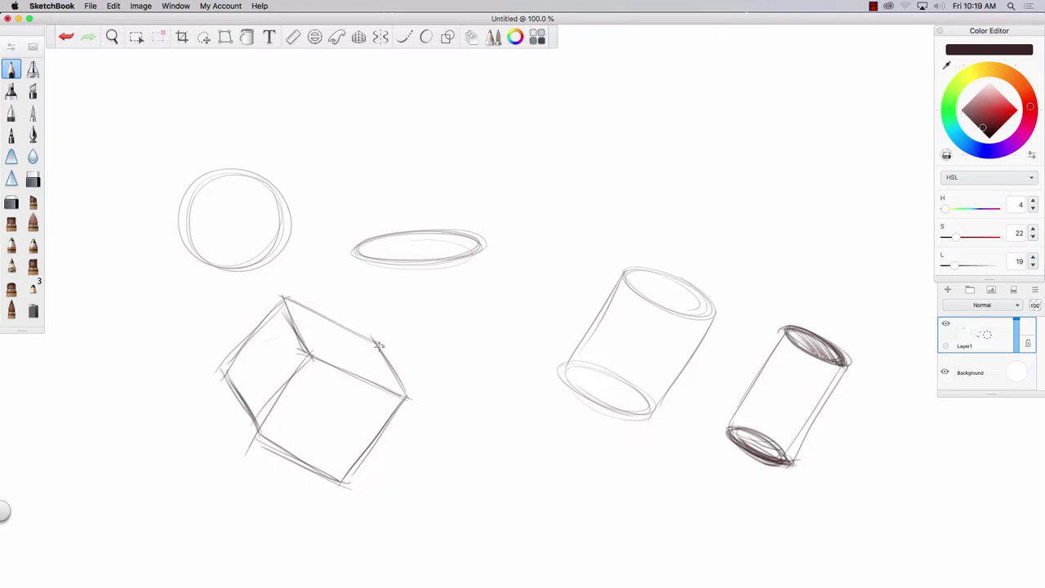
- Reinforce the cube's outlines and add curved strokes along its side face
{"action": "left_click_drag", "start_coordinate": [375, 340], "coordinate": [407, 397]}
{"action": "left_click_drag", "start_coordinate": [406, 399], "coordinate": [305, 354]}
{"action": "mouse_move", "coordinate": [301, 359]}
{"action": "left_mouse_down"}
{"action": "mouse_move", "coordinate": [268, 443]}
{"action": "mouse_move", "coordinate": [286, 380]}
{"action": "mouse_move", "coordinate": [254, 431]}
{"action": "left_mouse_up"}
{"action": "left_click_drag", "start_coordinate": [260, 436], "coordinate": [338, 484]}
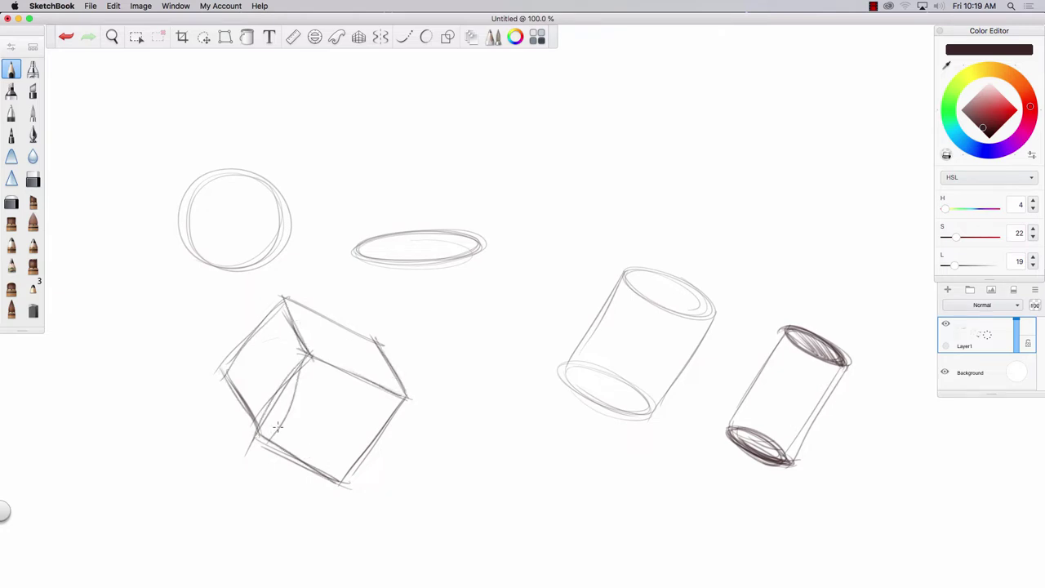
{"action": "left_click_drag", "start_coordinate": [221, 374], "coordinate": [253, 436]}
{"action": "left_click_drag", "start_coordinate": [291, 314], "coordinate": [255, 351]}
- Lasso the tilted cube, scale it down and move it to the canvas edge below the circle
{"action": "left_click", "coordinate": [203, 37]}
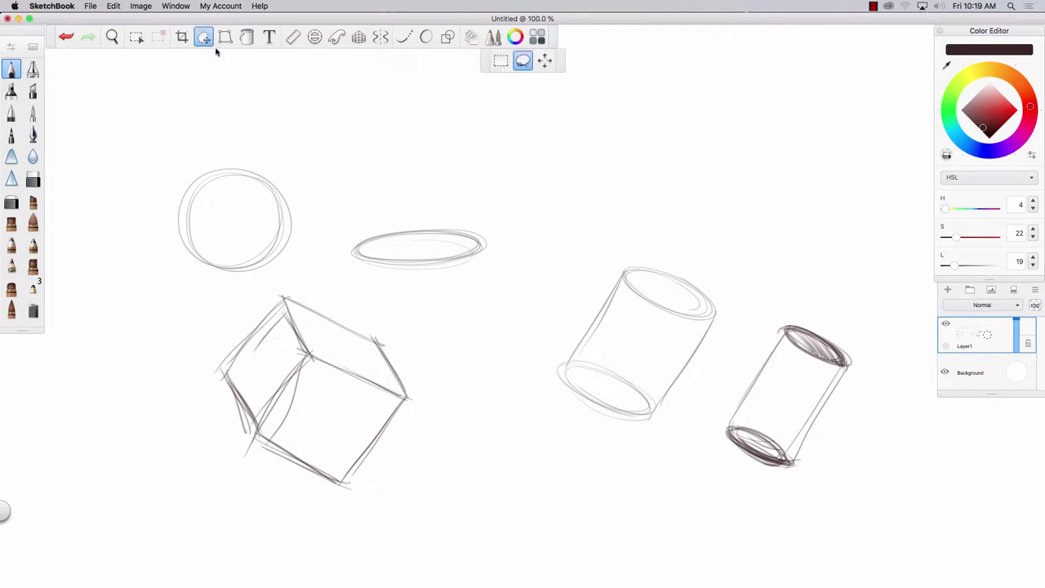
{"action": "mouse_move", "coordinate": [187, 361]}
{"action": "left_mouse_down"}
{"action": "mouse_move", "coordinate": [202, 330]}
{"action": "mouse_move", "coordinate": [210, 466]}
{"action": "mouse_move", "coordinate": [201, 320]}
{"action": "mouse_move", "coordinate": [146, 321]}
{"action": "mouse_move", "coordinate": [106, 306]}
{"action": "left_mouse_up"}
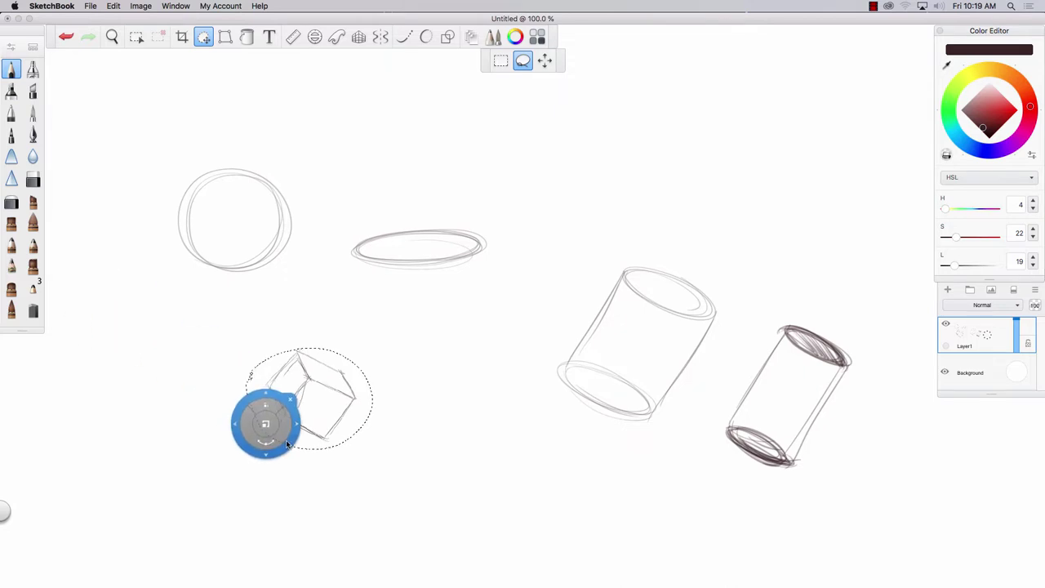
{"action": "mouse_move", "coordinate": [287, 400]}
{"action": "left_mouse_down"}
{"action": "mouse_move", "coordinate": [128, 373]}
{"action": "mouse_move", "coordinate": [110, 328]}
{"action": "left_mouse_up"}
{"action": "left_click", "coordinate": [125, 332]}
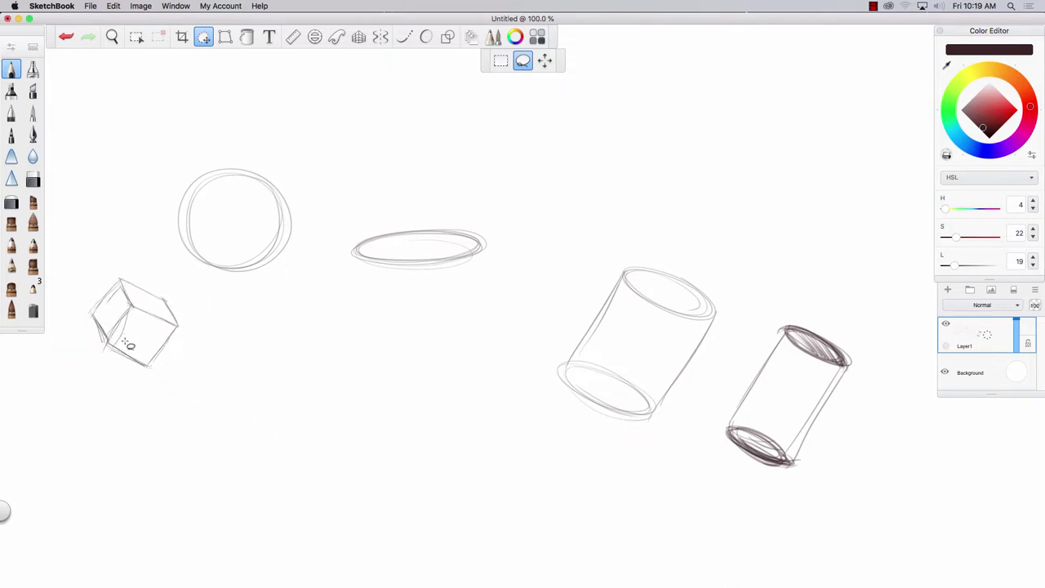
- Sketch an upright cube in two-point perspective below the flat ellipse with the Pencil
{"action": "left_click", "coordinate": [11, 74]}
{"action": "left_click", "coordinate": [11, 71]}
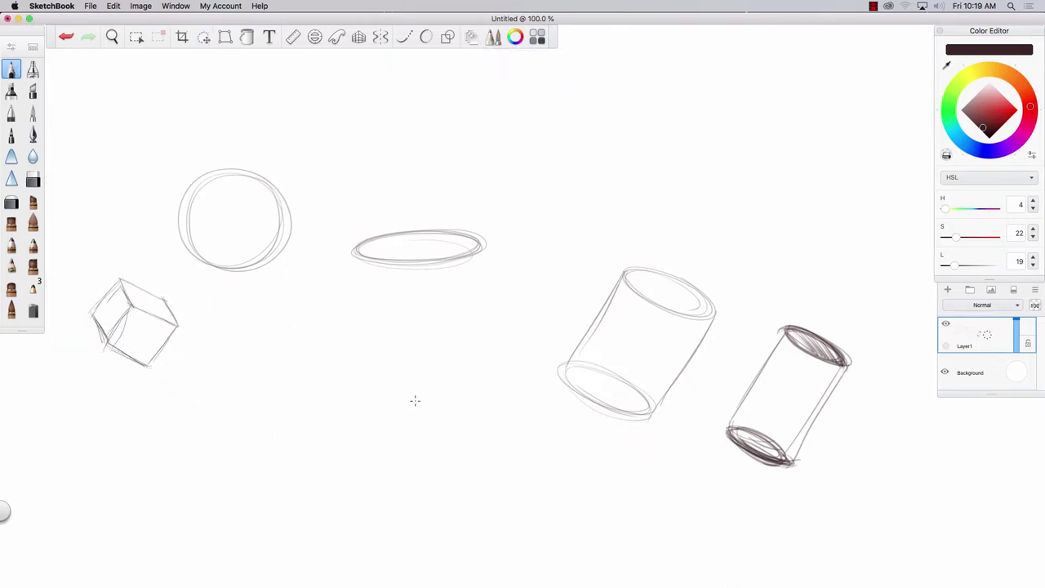
{"action": "mouse_move", "coordinate": [414, 454]}
{"action": "left_mouse_down"}
{"action": "mouse_move", "coordinate": [413, 379]}
{"action": "mouse_move", "coordinate": [367, 337]}
{"action": "left_mouse_up"}
{"action": "mouse_move", "coordinate": [414, 380]}
{"action": "left_mouse_down"}
{"action": "mouse_move", "coordinate": [367, 338]}
{"action": "mouse_move", "coordinate": [451, 353]}
{"action": "left_mouse_up"}
{"action": "mouse_move", "coordinate": [414, 454]}
{"action": "left_mouse_down"}
{"action": "mouse_move", "coordinate": [355, 413]}
{"action": "mouse_move", "coordinate": [469, 418]}
{"action": "left_mouse_up"}
{"action": "left_click_drag", "start_coordinate": [413, 457], "coordinate": [454, 430]}
{"action": "mouse_move", "coordinate": [463, 351]}
{"action": "left_mouse_down"}
{"action": "mouse_move", "coordinate": [466, 419]}
{"action": "mouse_move", "coordinate": [421, 315]}
{"action": "left_mouse_up"}
{"action": "mouse_move", "coordinate": [464, 344]}
{"action": "left_mouse_down"}
{"action": "mouse_move", "coordinate": [439, 322]}
{"action": "mouse_move", "coordinate": [369, 335]}
{"action": "left_mouse_up"}
{"action": "mouse_move", "coordinate": [418, 312]}
{"action": "left_mouse_down"}
{"action": "mouse_move", "coordinate": [371, 334]}
{"action": "mouse_move", "coordinate": [361, 423]}
{"action": "left_mouse_up"}
{"action": "left_click_drag", "start_coordinate": [363, 336], "coordinate": [358, 410]}
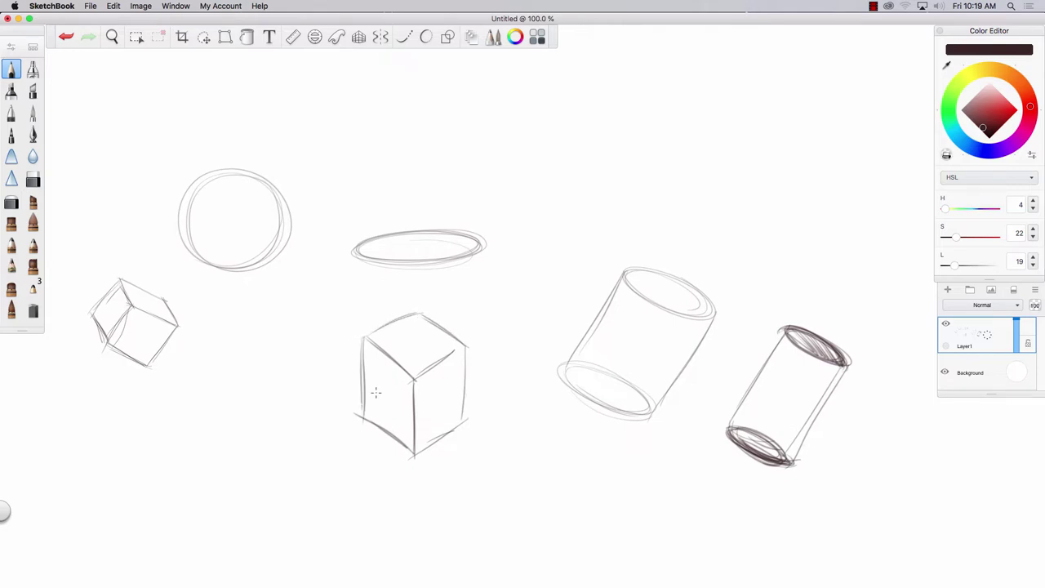
- Sketch a cone above the tilted cylinders, with a tilted elliptical base, a centre axis and slanted sides
{"action": "mouse_move", "coordinate": [567, 199]}
{"action": "left_mouse_down"}
{"action": "mouse_move", "coordinate": [534, 175]}
{"action": "mouse_move", "coordinate": [536, 205]}
{"action": "mouse_move", "coordinate": [600, 196]}
{"action": "mouse_move", "coordinate": [511, 179]}
{"action": "mouse_move", "coordinate": [555, 207]}
{"action": "mouse_move", "coordinate": [507, 177]}
{"action": "mouse_move", "coordinate": [585, 199]}
{"action": "mouse_move", "coordinate": [559, 189]}
{"action": "mouse_move", "coordinate": [568, 102]}
{"action": "left_mouse_up"}
{"action": "mouse_move", "coordinate": [557, 176]}
{"action": "left_mouse_down"}
{"action": "mouse_move", "coordinate": [571, 75]}
{"action": "mouse_move", "coordinate": [593, 181]}
{"action": "mouse_move", "coordinate": [570, 72]}
{"action": "left_mouse_up"}
{"action": "left_click_drag", "start_coordinate": [603, 208], "coordinate": [572, 82]}
{"action": "left_click_drag", "start_coordinate": [516, 181], "coordinate": [577, 80]}
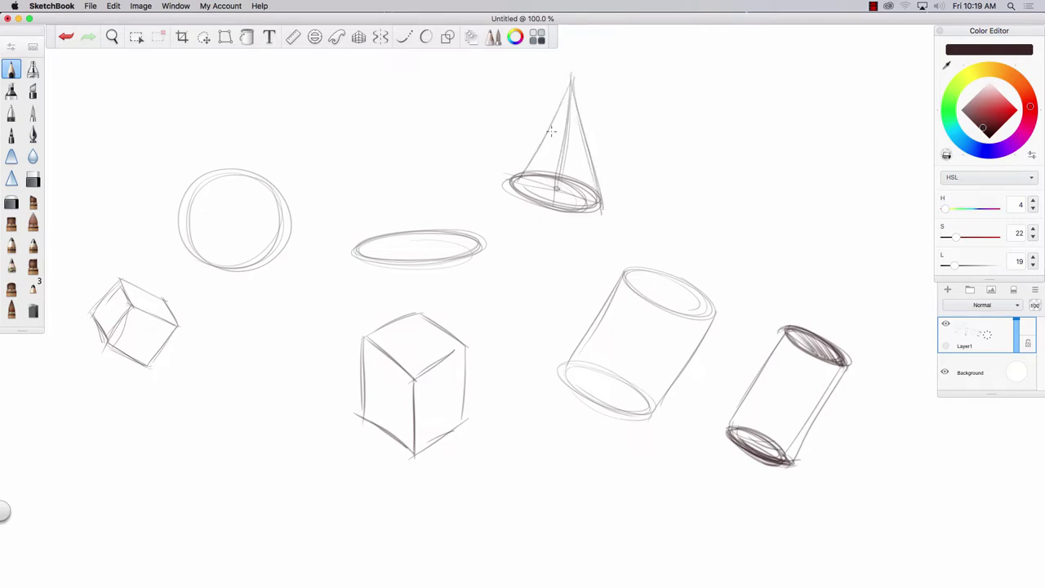
- Darken the cone's base ellipse and its slanted side edges
{"action": "mouse_move", "coordinate": [500, 208]}
{"action": "left_mouse_down"}
{"action": "mouse_move", "coordinate": [566, 95]}
{"action": "mouse_move", "coordinate": [517, 183]}
{"action": "left_mouse_up"}
{"action": "left_click_drag", "start_coordinate": [602, 205], "coordinate": [520, 195]}
{"action": "mouse_move", "coordinate": [516, 184]}
{"action": "left_mouse_down"}
{"action": "mouse_move", "coordinate": [561, 210]}
{"action": "mouse_move", "coordinate": [604, 202]}
{"action": "left_mouse_up"}
{"action": "left_click_drag", "start_coordinate": [572, 80], "coordinate": [598, 201]}
{"action": "mouse_move", "coordinate": [575, 101]}
{"action": "left_mouse_down"}
{"action": "mouse_move", "coordinate": [606, 211]}
{"action": "mouse_move", "coordinate": [571, 204]}
{"action": "mouse_move", "coordinate": [603, 186]}
{"action": "mouse_move", "coordinate": [566, 214]}
{"action": "left_mouse_up"}
{"action": "mouse_move", "coordinate": [572, 79]}
{"action": "left_mouse_down"}
{"action": "mouse_move", "coordinate": [513, 186]}
{"action": "mouse_move", "coordinate": [533, 206]}
{"action": "left_mouse_up"}
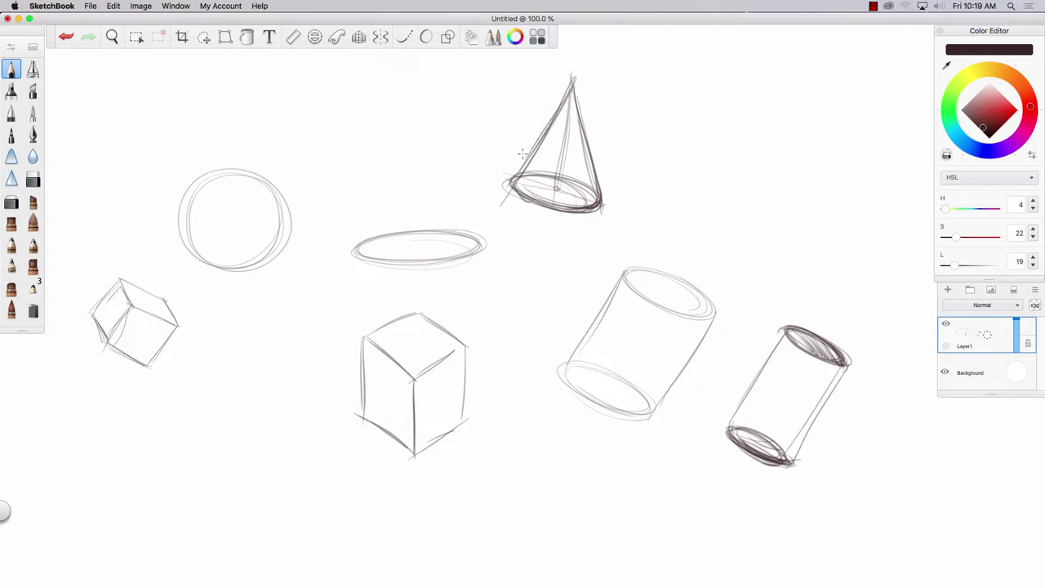
- Thicken the cone's shaded side and hatch the shadow at that side's base corner
{"action": "left_click_drag", "start_coordinate": [572, 84], "coordinate": [594, 180]}
{"action": "mouse_move", "coordinate": [579, 120]}
{"action": "left_mouse_down"}
{"action": "mouse_move", "coordinate": [601, 204]}
{"action": "mouse_move", "coordinate": [568, 214]}
{"action": "left_mouse_up"}
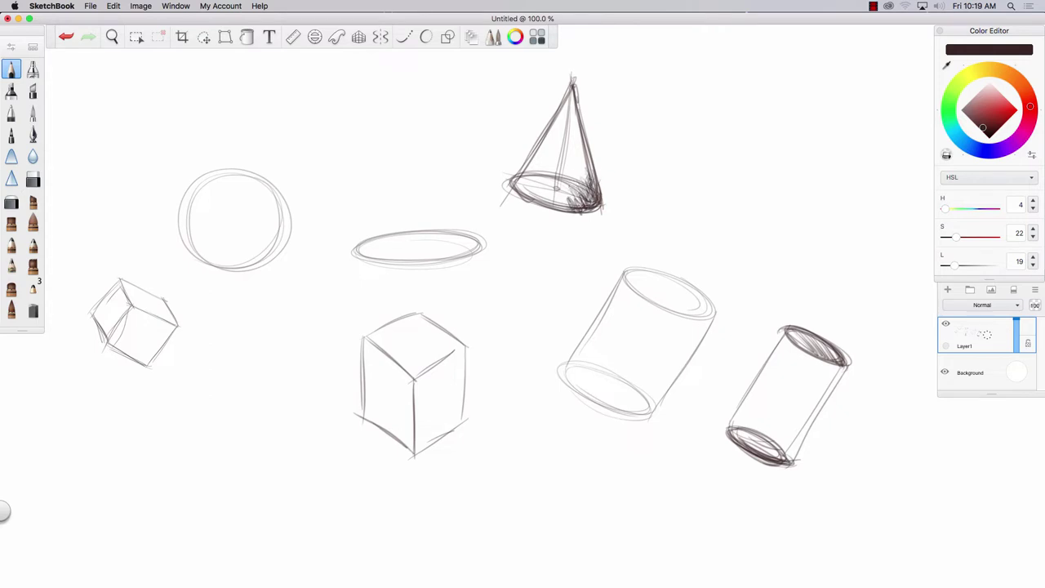
{"action": "mouse_move", "coordinate": [586, 177]}
{"action": "left_mouse_down"}
{"action": "mouse_move", "coordinate": [570, 207]}
{"action": "mouse_move", "coordinate": [563, 198]}
{"action": "left_mouse_up"}
- Sketch a sphere below the small cube with a slightly tilted ellipse around its equator
{"action": "mouse_move", "coordinate": [226, 430]}
{"action": "left_mouse_down"}
{"action": "mouse_move", "coordinate": [180, 457]}
{"action": "mouse_move", "coordinate": [204, 423]}
{"action": "mouse_move", "coordinate": [163, 459]}
{"action": "mouse_move", "coordinate": [152, 442]}
{"action": "mouse_move", "coordinate": [196, 462]}
{"action": "mouse_move", "coordinate": [243, 443]}
{"action": "left_mouse_up"}
{"action": "mouse_move", "coordinate": [193, 379]}
{"action": "left_mouse_down"}
{"action": "mouse_move", "coordinate": [245, 425]}
{"action": "mouse_move", "coordinate": [146, 441]}
{"action": "mouse_move", "coordinate": [256, 448]}
{"action": "left_mouse_up"}
{"action": "mouse_move", "coordinate": [256, 429]}
{"action": "left_mouse_down"}
{"action": "mouse_move", "coordinate": [152, 450]}
{"action": "mouse_move", "coordinate": [222, 387]}
{"action": "mouse_move", "coordinate": [172, 498]}
{"action": "mouse_move", "coordinate": [245, 471]}
{"action": "left_mouse_up"}
{"action": "mouse_move", "coordinate": [253, 432]}
{"action": "left_mouse_down"}
{"action": "mouse_move", "coordinate": [197, 490]}
{"action": "mouse_move", "coordinate": [156, 454]}
{"action": "left_mouse_up"}
{"action": "mouse_move", "coordinate": [155, 454]}
{"action": "left_mouse_down"}
{"action": "mouse_move", "coordinate": [253, 446]}
{"action": "mouse_move", "coordinate": [147, 410]}
{"action": "left_mouse_up"}
{"action": "left_click_drag", "start_coordinate": [236, 407], "coordinate": [158, 450]}
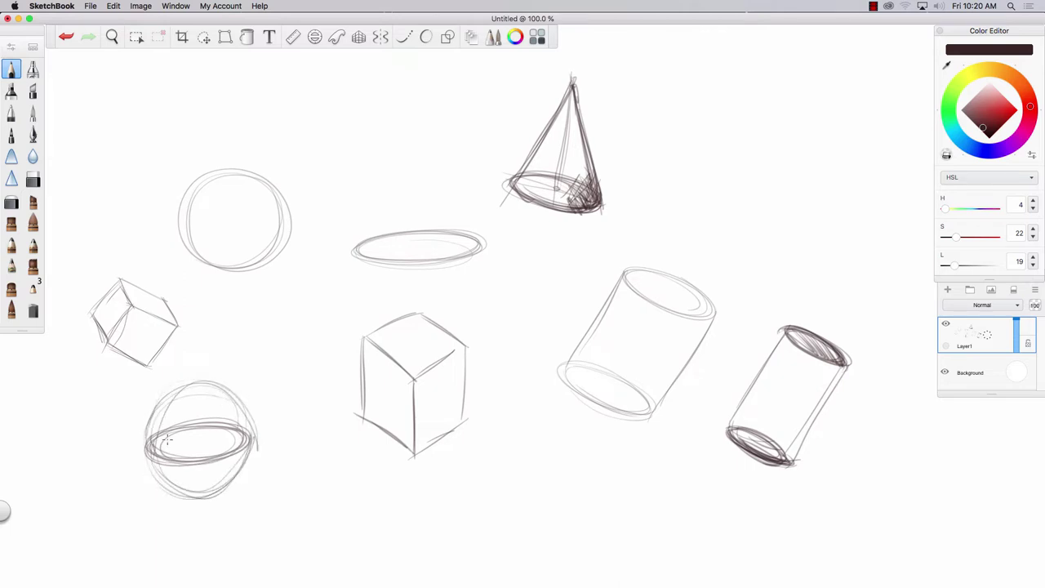
- Sketch an upright cylinder with an elliptical top in the empty area beyond the cone
{"action": "key", "text": "space"}
{"action": "left_click_drag", "start_coordinate": [349, 454], "coordinate": [171, 452]}
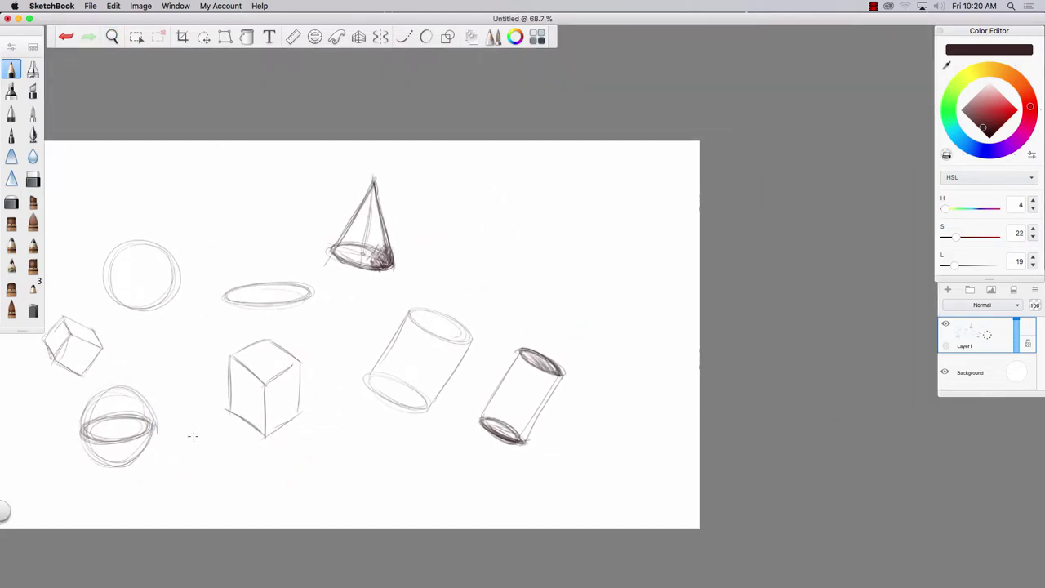
{"action": "key", "text": "space"}
{"action": "left_click_drag", "start_coordinate": [530, 288], "coordinate": [618, 288]}
{"action": "mouse_move", "coordinate": [693, 161]}
{"action": "left_mouse_down"}
{"action": "mouse_move", "coordinate": [697, 187]}
{"action": "mouse_move", "coordinate": [621, 180]}
{"action": "mouse_move", "coordinate": [735, 190]}
{"action": "mouse_move", "coordinate": [733, 304]}
{"action": "left_mouse_up"}
{"action": "left_click_drag", "start_coordinate": [734, 184], "coordinate": [731, 333]}
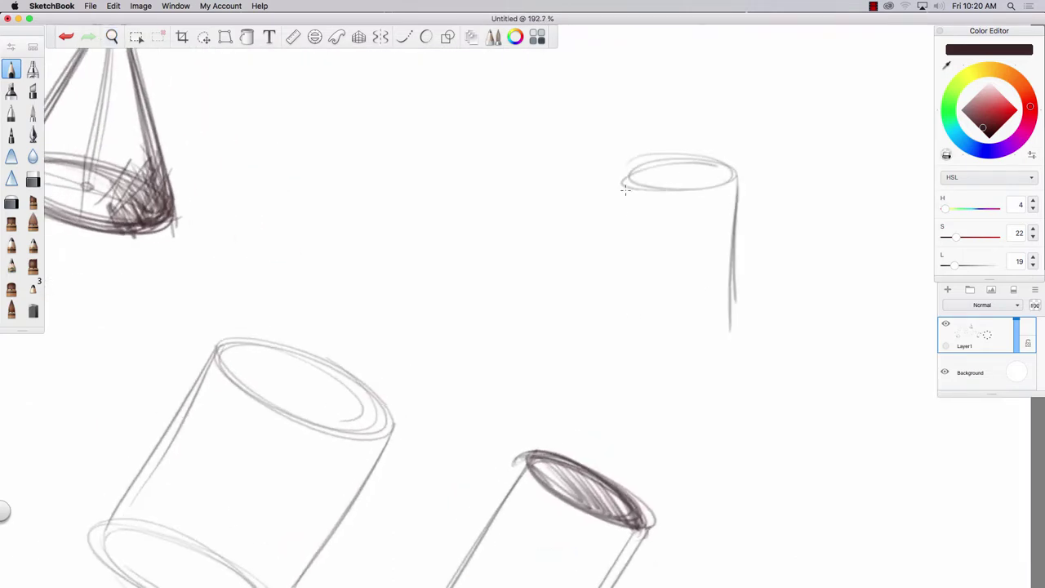
{"action": "left_click_drag", "start_coordinate": [625, 178], "coordinate": [624, 342]}
{"action": "left_click_drag", "start_coordinate": [623, 209], "coordinate": [619, 337]}
{"action": "left_click_drag", "start_coordinate": [718, 330], "coordinate": [654, 344]}
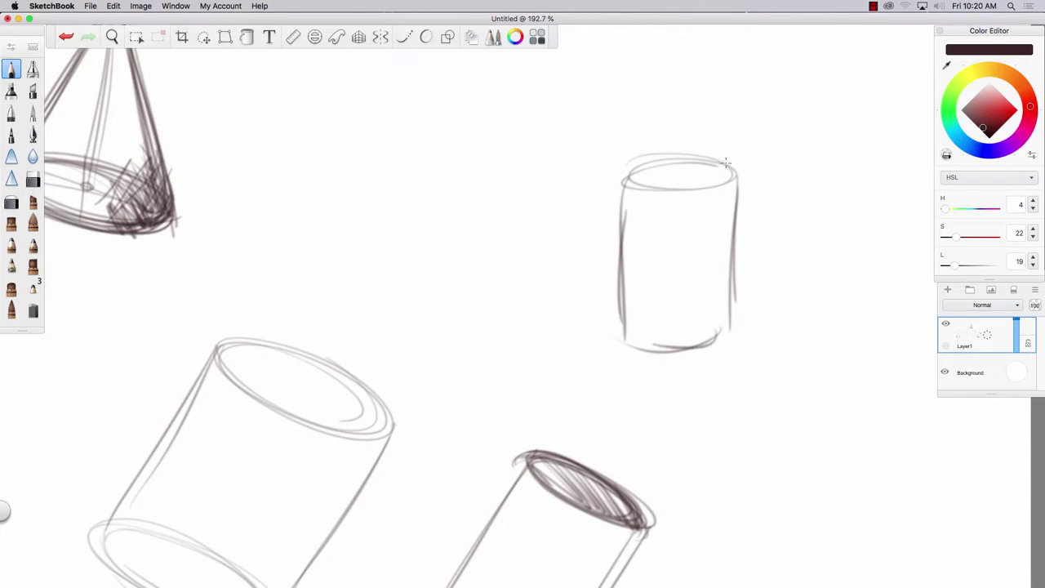
- Divide the upright cylinder's top into crossing segments and extend the divisions down its side as vertical lines
{"action": "mouse_move", "coordinate": [738, 177]}
{"action": "left_mouse_down"}
{"action": "mouse_move", "coordinate": [657, 157]}
{"action": "mouse_move", "coordinate": [609, 176]}
{"action": "mouse_move", "coordinate": [639, 164]}
{"action": "left_mouse_up"}
{"action": "mouse_move", "coordinate": [718, 160]}
{"action": "left_mouse_down"}
{"action": "mouse_move", "coordinate": [645, 192]}
{"action": "mouse_move", "coordinate": [704, 187]}
{"action": "mouse_move", "coordinate": [694, 304]}
{"action": "left_mouse_up"}
{"action": "left_click_drag", "start_coordinate": [705, 186], "coordinate": [698, 344]}
{"action": "left_click_drag", "start_coordinate": [659, 188], "coordinate": [651, 325]}
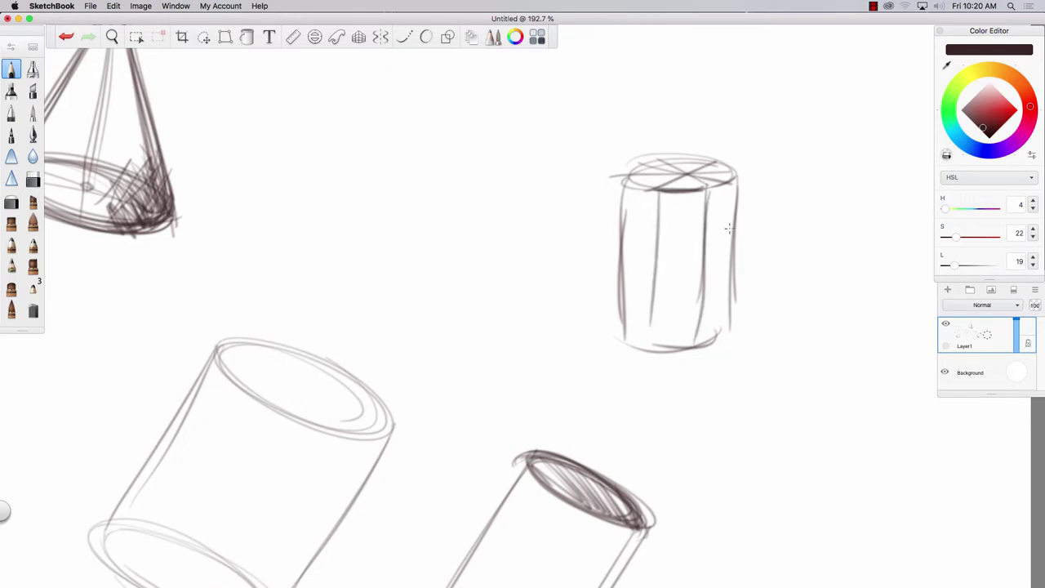
- Draw a horizontal line around the cylinder's side and a leader from its top rim labelled "EDGE"
{"action": "mouse_move", "coordinate": [732, 225]}
{"action": "left_mouse_down"}
{"action": "mouse_move", "coordinate": [626, 220]}
{"action": "mouse_move", "coordinate": [733, 226]}
{"action": "left_mouse_up"}
{"action": "mouse_move", "coordinate": [693, 189]}
{"action": "left_mouse_down"}
{"action": "mouse_move", "coordinate": [782, 215]}
{"action": "mouse_move", "coordinate": [820, 245]}
{"action": "left_mouse_up"}
{"action": "left_click_drag", "start_coordinate": [843, 255], "coordinate": [875, 261]}
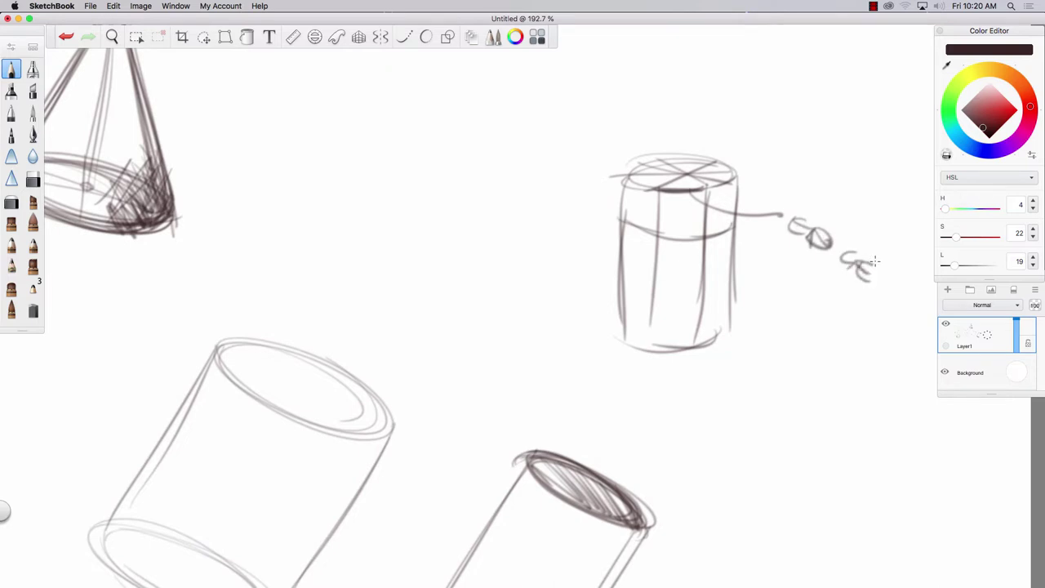
- Sketch a tapered cylinder between the cone and the upright cylinder, wide at the top and narrow at the base
{"action": "key", "text": "space"}
{"action": "left_click_drag", "start_coordinate": [506, 317], "coordinate": [470, 302]}
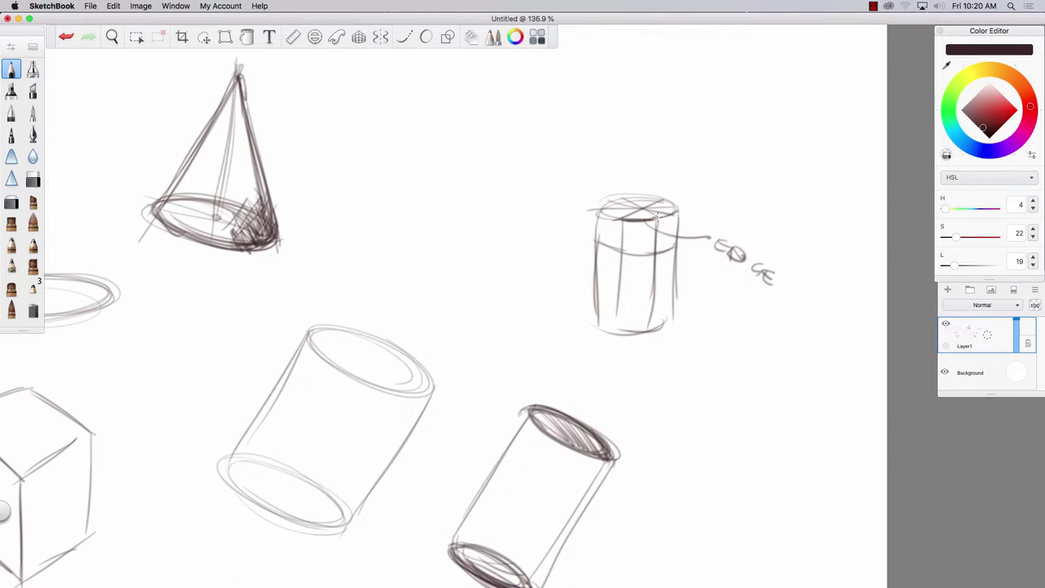
{"action": "mouse_move", "coordinate": [602, 216]}
{"action": "left_mouse_down"}
{"action": "mouse_move", "coordinate": [618, 220]}
{"action": "mouse_move", "coordinate": [598, 215]}
{"action": "left_mouse_up"}
{"action": "mouse_move", "coordinate": [470, 189]}
{"action": "left_mouse_down"}
{"action": "mouse_move", "coordinate": [527, 199]}
{"action": "mouse_move", "coordinate": [458, 214]}
{"action": "left_mouse_up"}
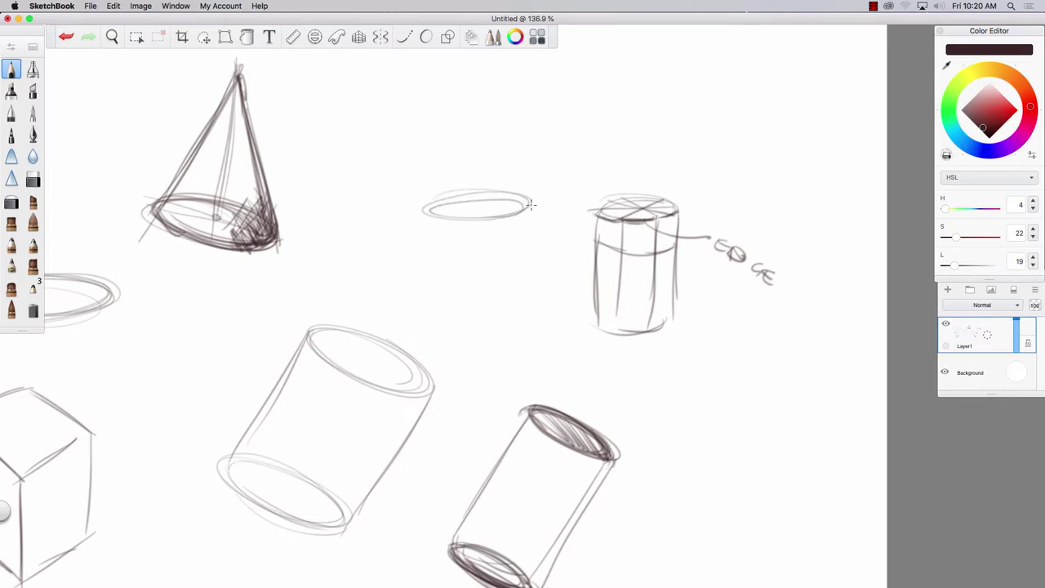
{"action": "left_click_drag", "start_coordinate": [530, 205], "coordinate": [506, 333]}
{"action": "left_click_drag", "start_coordinate": [423, 214], "coordinate": [441, 315]}
{"action": "mouse_move", "coordinate": [433, 247]}
{"action": "left_mouse_down"}
{"action": "mouse_move", "coordinate": [510, 335]}
{"action": "mouse_move", "coordinate": [442, 333]}
{"action": "left_mouse_up"}
{"action": "left_click_drag", "start_coordinate": [424, 206], "coordinate": [434, 307]}
{"action": "left_click_drag", "start_coordinate": [519, 213], "coordinate": [433, 206]}
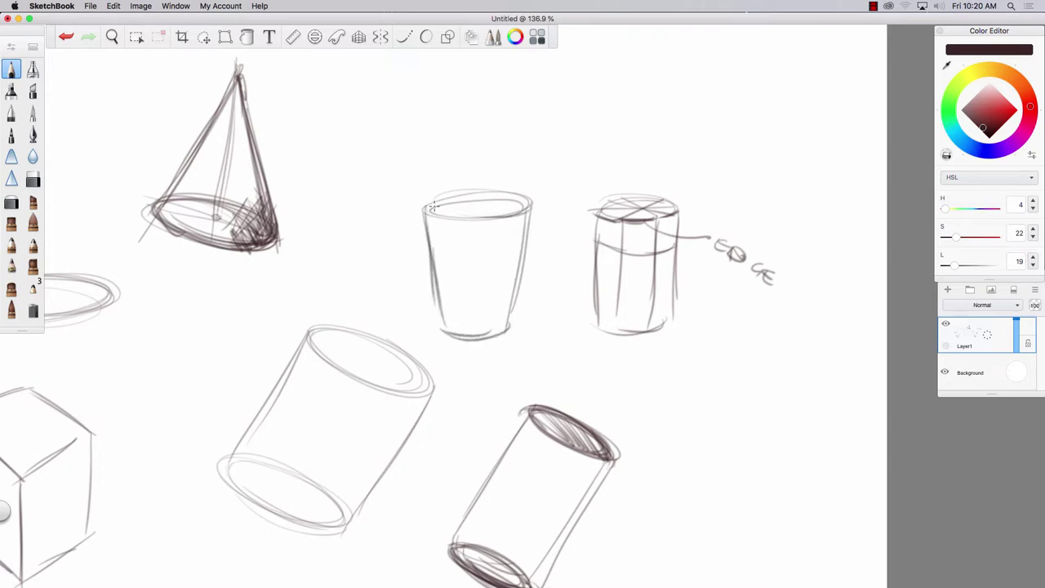
- Slant the tapered cylinder's top rim and draw a band around its lower part
{"action": "mouse_move", "coordinate": [536, 200]}
{"action": "left_mouse_down"}
{"action": "mouse_move", "coordinate": [445, 215]}
{"action": "mouse_move", "coordinate": [506, 214]}
{"action": "mouse_move", "coordinate": [536, 199]}
{"action": "mouse_move", "coordinate": [490, 191]}
{"action": "mouse_move", "coordinate": [531, 209]}
{"action": "mouse_move", "coordinate": [514, 270]}
{"action": "left_mouse_up"}
{"action": "mouse_move", "coordinate": [440, 295]}
{"action": "left_mouse_down"}
{"action": "mouse_move", "coordinate": [505, 296]}
{"action": "mouse_move", "coordinate": [471, 304]}
{"action": "mouse_move", "coordinate": [521, 292]}
{"action": "mouse_move", "coordinate": [520, 313]}
{"action": "mouse_move", "coordinate": [444, 306]}
{"action": "left_mouse_up"}
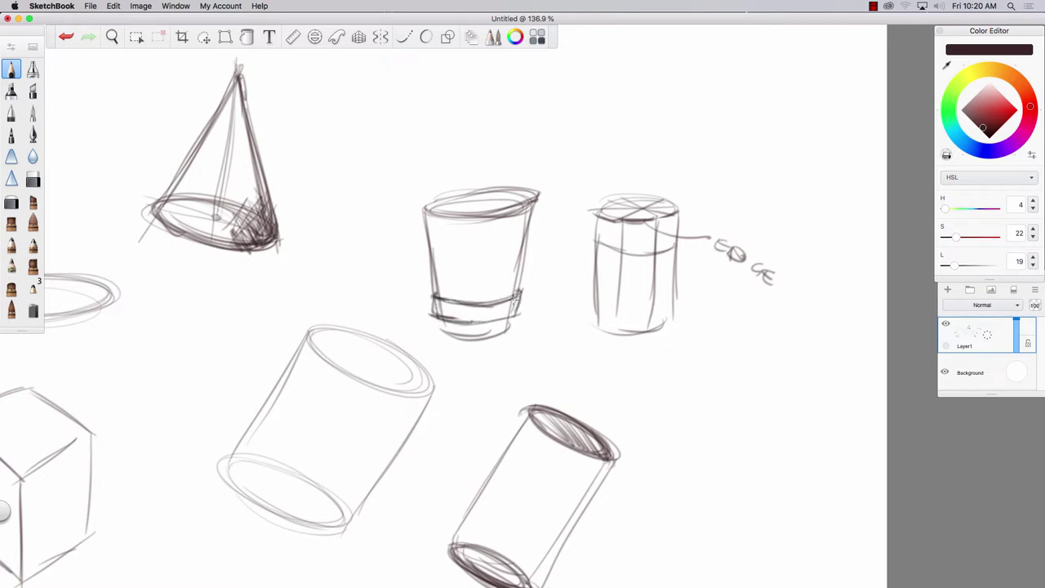
{"action": "mouse_move", "coordinate": [547, 306]}
{"action": "left_mouse_down"}
{"action": "mouse_move", "coordinate": [424, 344]}
{"action": "mouse_move", "coordinate": [519, 332]}
{"action": "mouse_move", "coordinate": [397, 317]}
{"action": "mouse_move", "coordinate": [432, 298]}
{"action": "mouse_move", "coordinate": [409, 327]}
{"action": "mouse_move", "coordinate": [540, 341]}
{"action": "mouse_move", "coordinate": [514, 304]}
{"action": "mouse_move", "coordinate": [511, 338]}
{"action": "mouse_move", "coordinate": [548, 332]}
{"action": "mouse_move", "coordinate": [447, 321]}
{"action": "left_mouse_up"}
- Complete the tapered cylinder as a top hat with a wide elliptical brim and a flower on the band
{"action": "mouse_move", "coordinate": [525, 299]}
{"action": "left_mouse_down"}
{"action": "mouse_move", "coordinate": [528, 326]}
{"action": "mouse_move", "coordinate": [410, 343]}
{"action": "mouse_move", "coordinate": [429, 309]}
{"action": "mouse_move", "coordinate": [407, 318]}
{"action": "mouse_move", "coordinate": [510, 342]}
{"action": "left_mouse_up"}
{"action": "mouse_move", "coordinate": [397, 322]}
{"action": "left_mouse_down"}
{"action": "mouse_move", "coordinate": [418, 340]}
{"action": "mouse_move", "coordinate": [516, 343]}
{"action": "mouse_move", "coordinate": [495, 353]}
{"action": "left_mouse_up"}
{"action": "left_click_drag", "start_coordinate": [517, 303], "coordinate": [549, 335]}
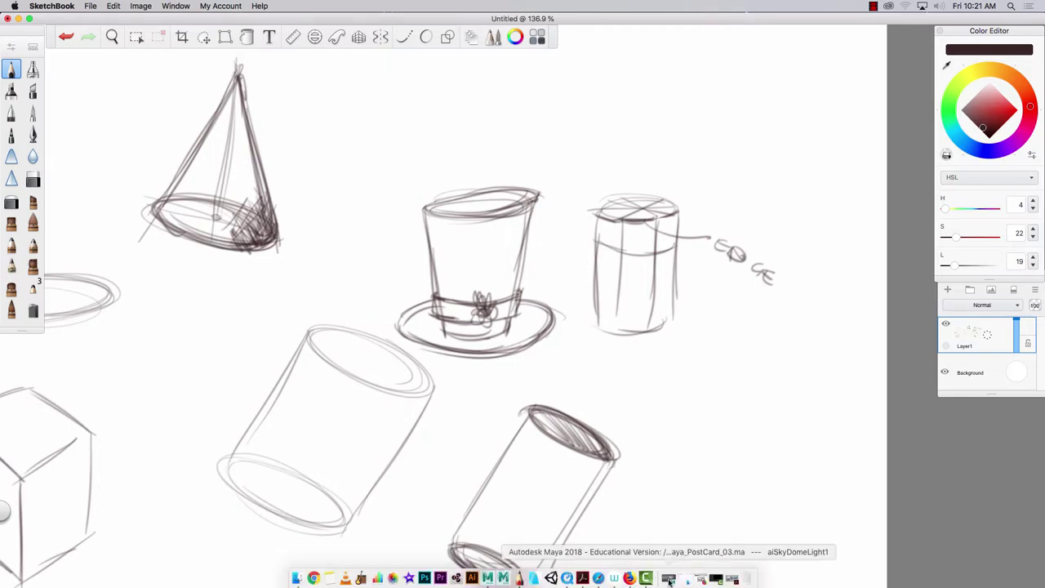
- Switch to the Gr09_Maya_PostCard_03.ma scene in Maya to view the whole snow scene
{"action": "left_click", "coordinate": [669, 577]}
{"action": "scroll", "coordinate": [562, 343], "scroll_direction": "down", "scroll_amount": 10}
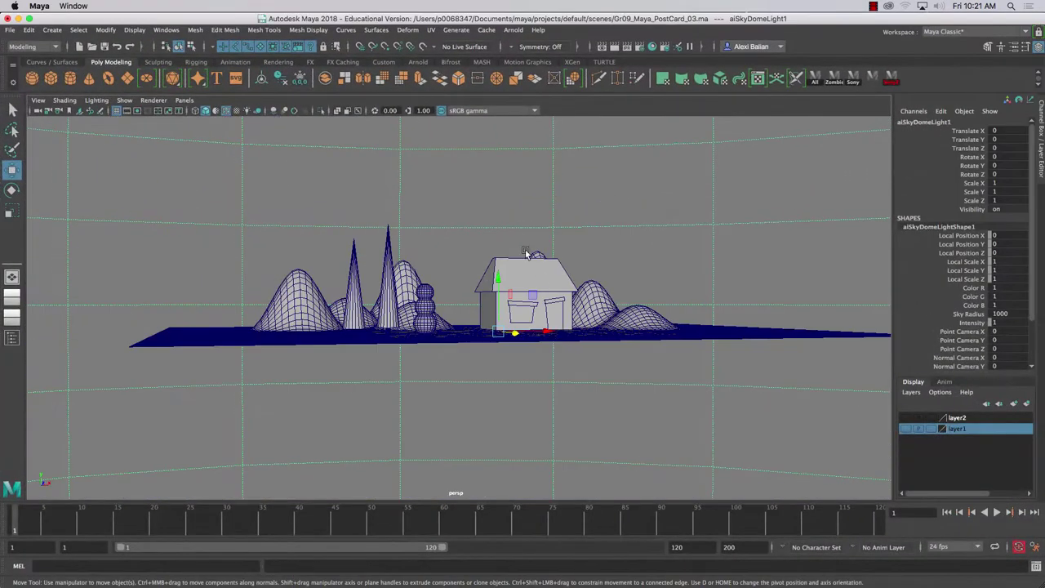
- Delete the sky dome light and hide all remaining scene objects on a new display layer
{"action": "key", "text": "Delete"}
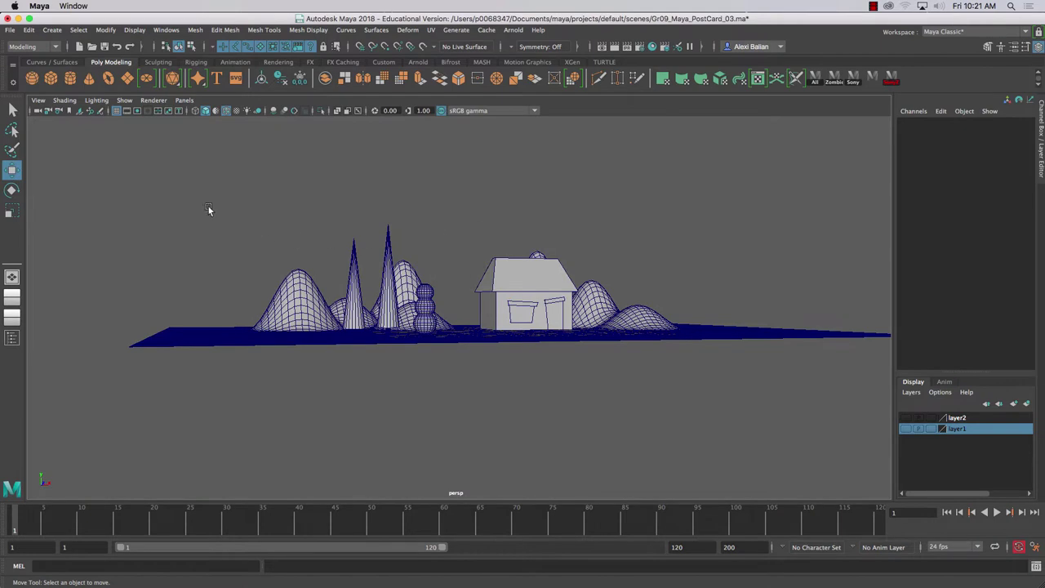
{"action": "left_click_drag", "start_coordinate": [210, 210], "coordinate": [729, 430]}
{"action": "left_click", "coordinate": [1000, 404]}
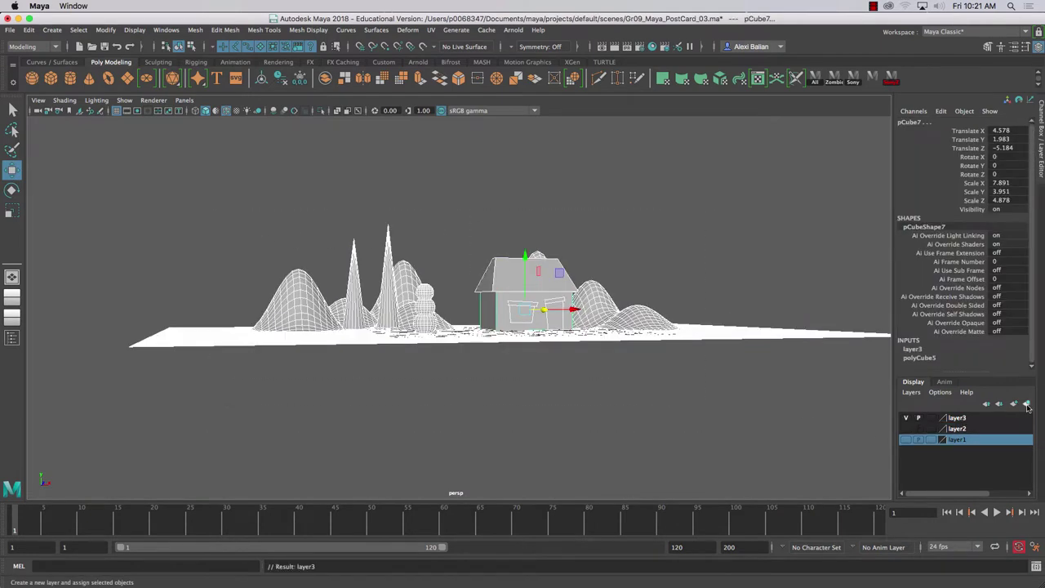
{"action": "left_click", "coordinate": [906, 418]}
- Create a polygon cylinder at the origin and frame it in the perspective view
{"action": "left_click_drag", "start_coordinate": [432, 283], "coordinate": [400, 295], "text": "alt"}
{"action": "left_click", "coordinate": [69, 77]}
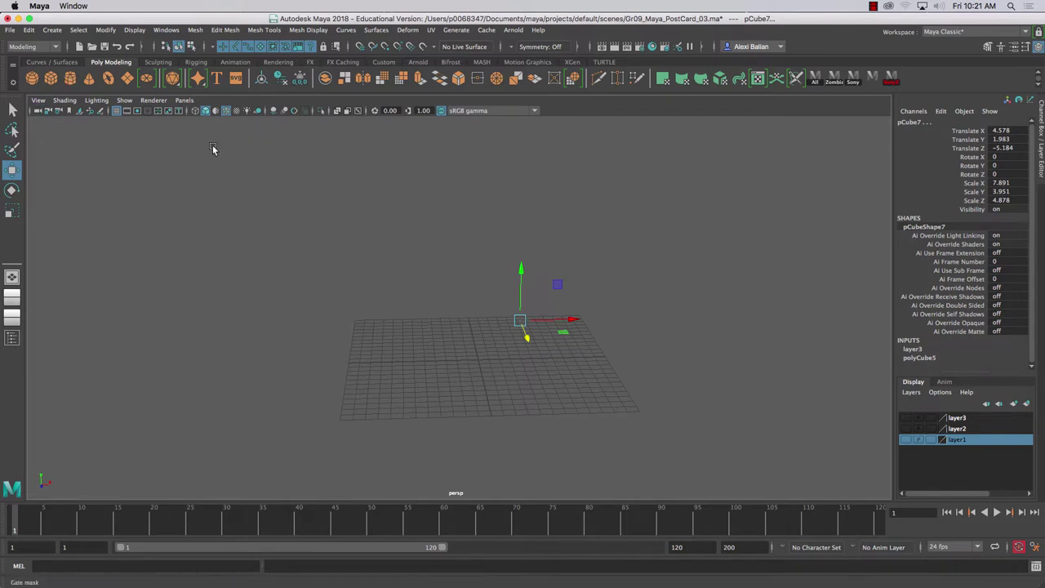
{"action": "scroll", "coordinate": [378, 301], "scroll_direction": "up", "scroll_amount": 2}
{"action": "key", "text": "f"}
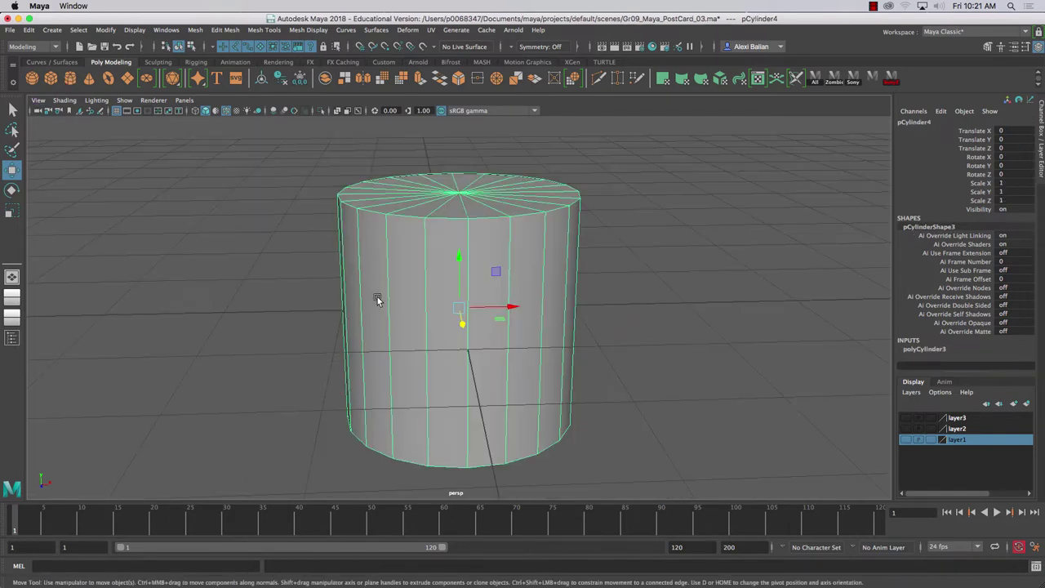
{"action": "left_click_drag", "start_coordinate": [367, 362], "coordinate": [354, 378], "text": "alt"}
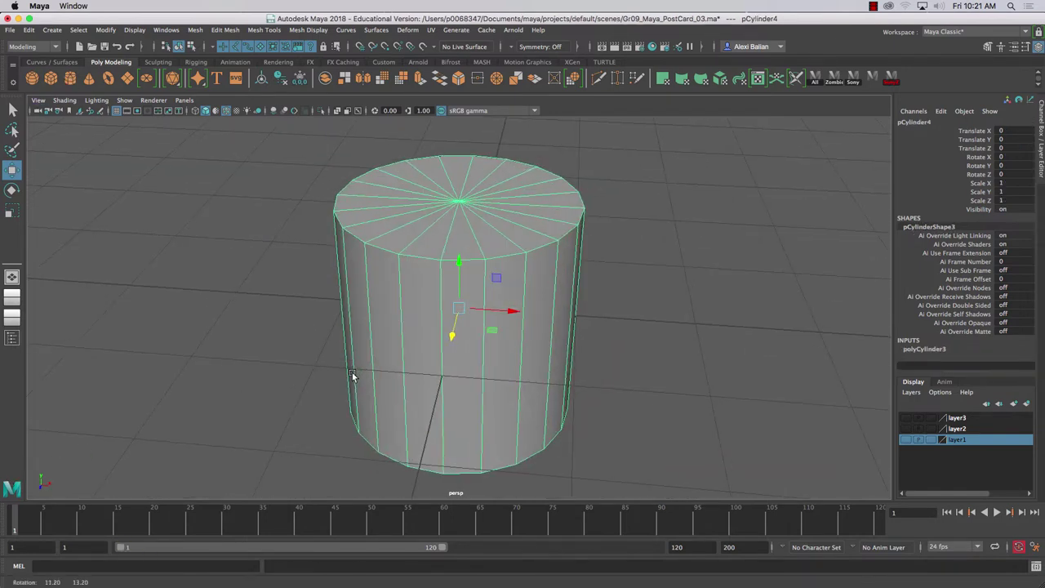
{"action": "right_click", "coordinate": [509, 258]}
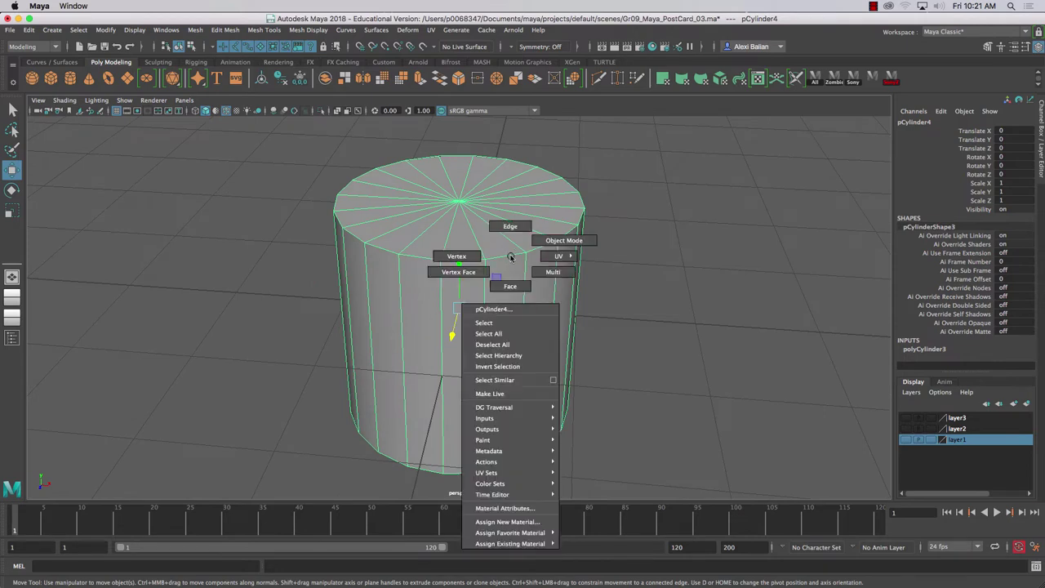
{"action": "left_click", "coordinate": [581, 231]}
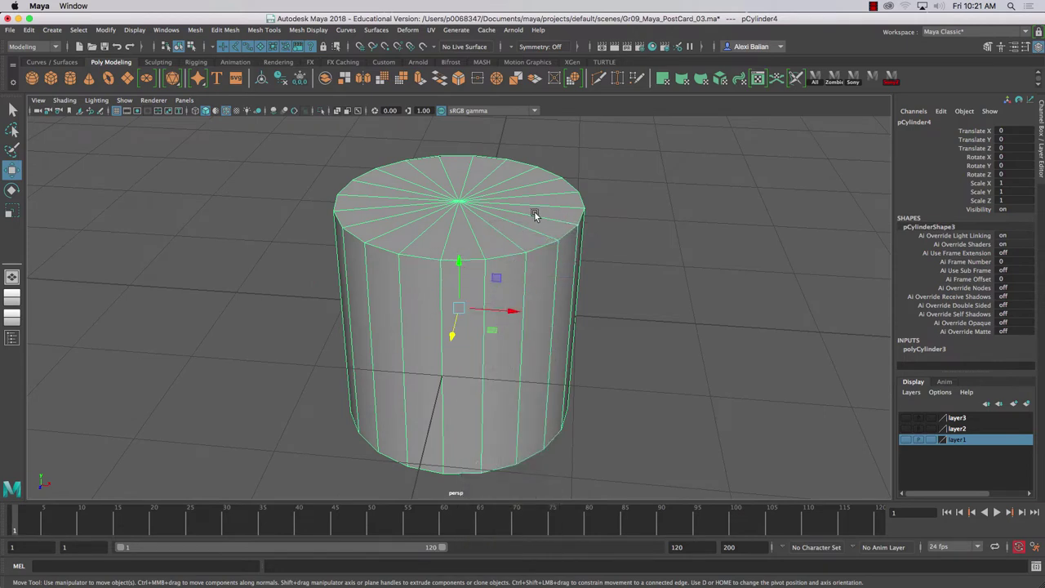
{"action": "right_click", "coordinate": [535, 210]}
{"action": "left_click", "coordinate": [562, 204]}
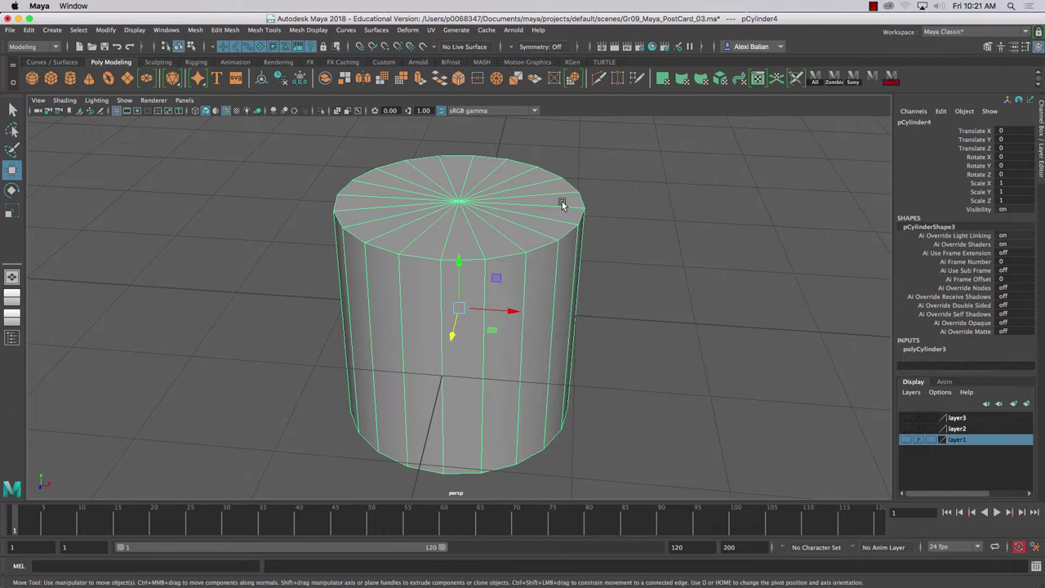
- Try 11 and 30 axis subdivisions on the cylinder, and settle on 22
{"action": "left_click", "coordinate": [932, 349]}
{"action": "scroll", "coordinate": [926, 300], "scroll_direction": "down", "scroll_amount": 2}
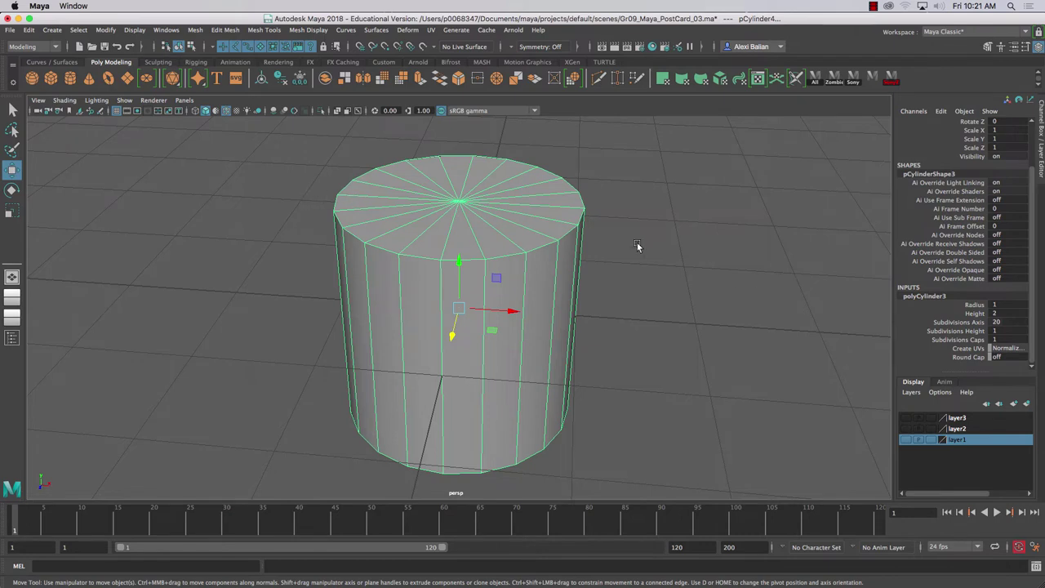
{"action": "double_click", "coordinate": [1010, 322]}
{"action": "type", "text": "11"}
{"action": "key", "text": "Return"}
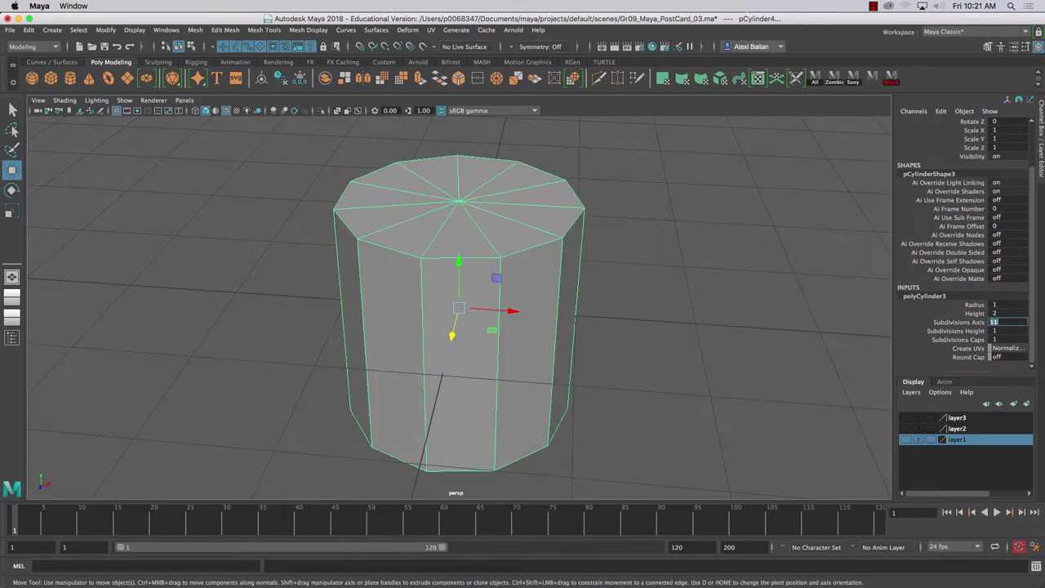
{"action": "type", "text": "30"}
{"action": "key", "text": "Return"}
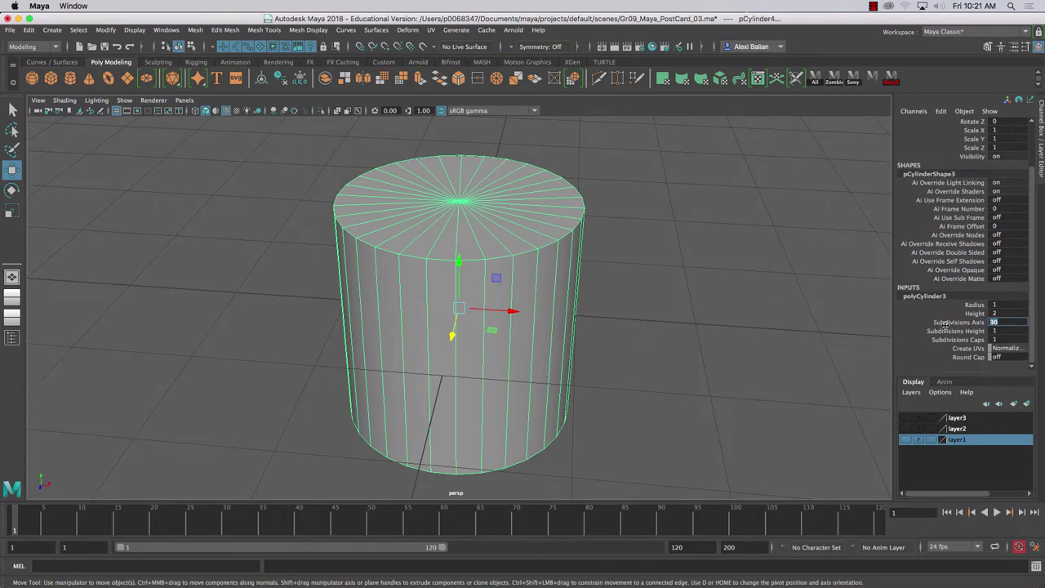
{"action": "key", "text": "Return"}
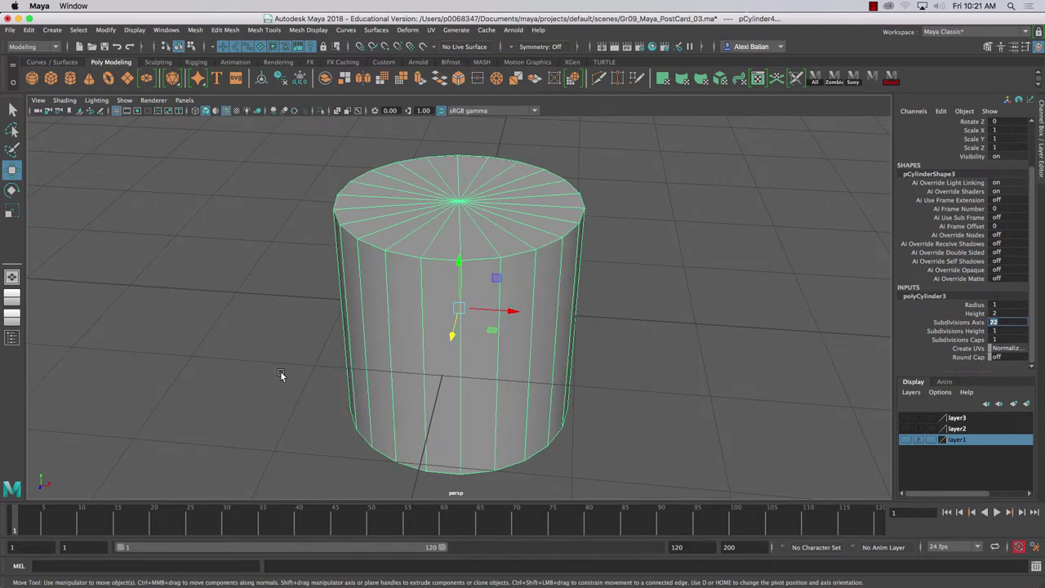
- Switch the cylinder to edge selection and select its top rim's edge loop, undoing a trial upward move
{"action": "mouse_move", "coordinate": [280, 374]}
{"action": "left_mouse_down"}
{"action": "mouse_move", "coordinate": [299, 362]}
{"action": "mouse_move", "coordinate": [284, 372]}
{"action": "left_mouse_up"}
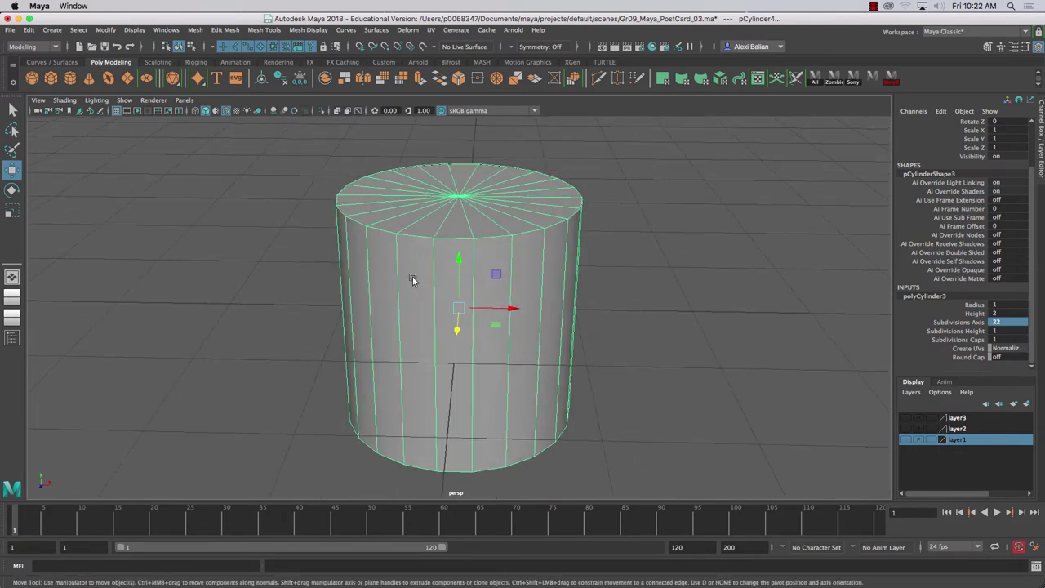
{"action": "right_click", "coordinate": [488, 237]}
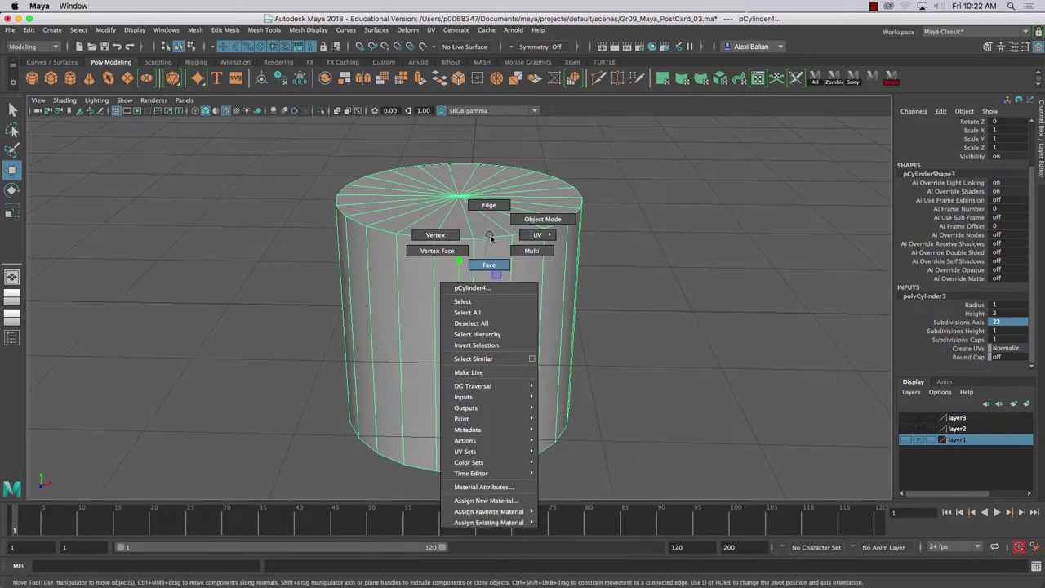
{"action": "left_click", "coordinate": [495, 204]}
{"action": "left_click", "coordinate": [491, 239]}
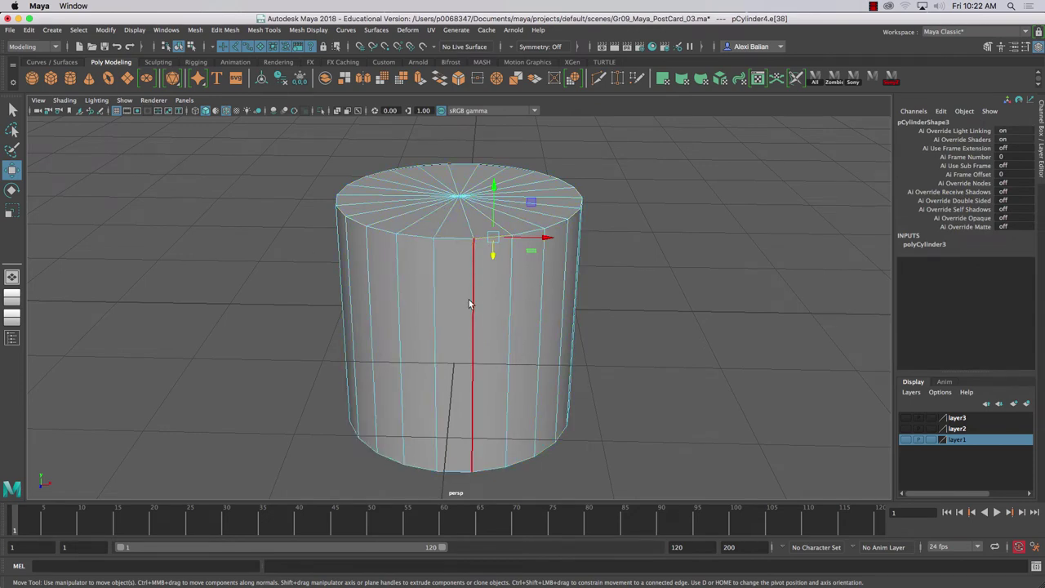
{"action": "left_click", "coordinate": [452, 238]}
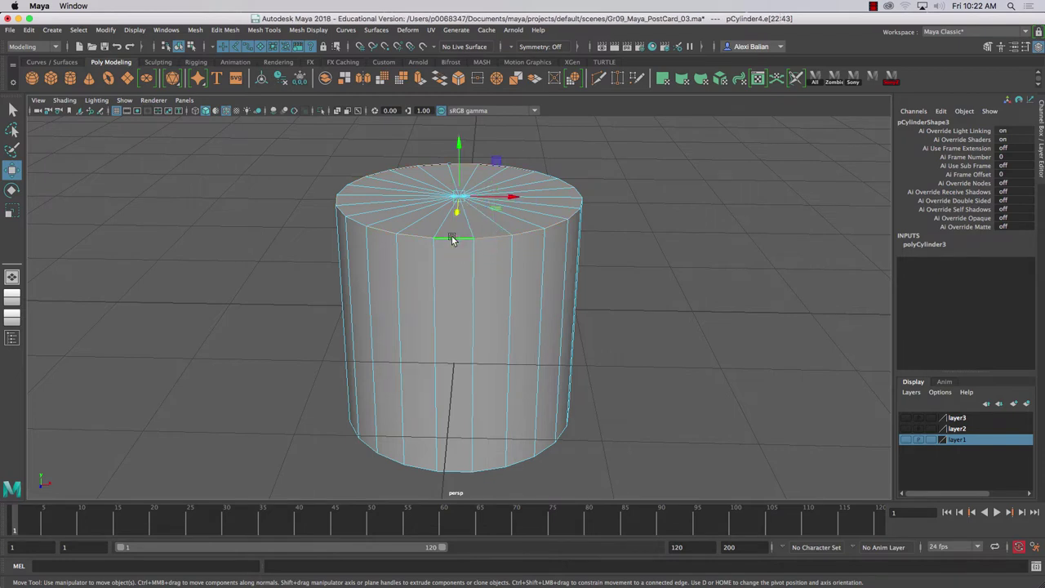
{"action": "left_click_drag", "start_coordinate": [457, 213], "coordinate": [444, 158]}
{"action": "key", "text": "z"}
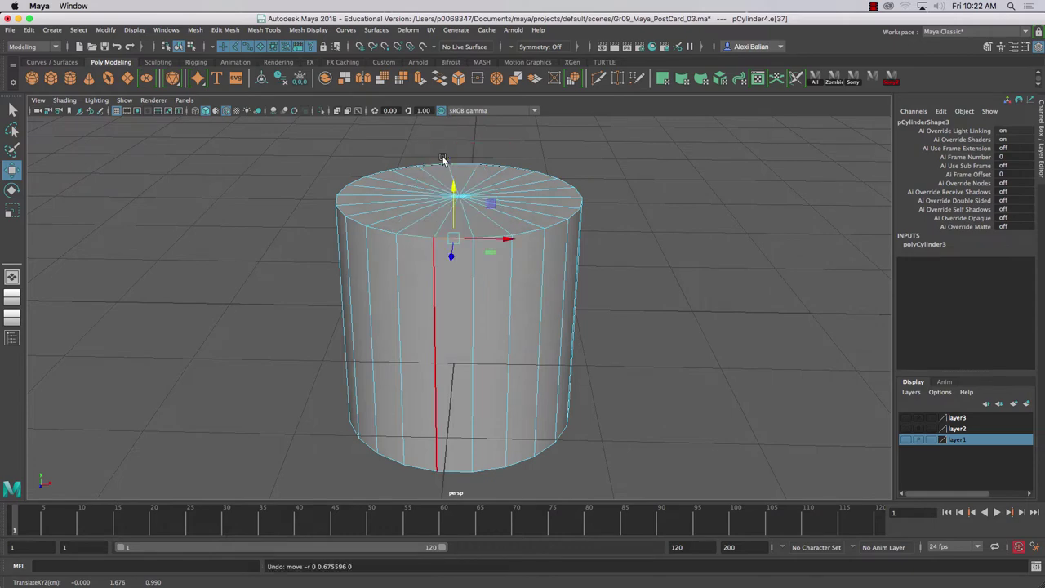
{"action": "double_click", "coordinate": [415, 236]}
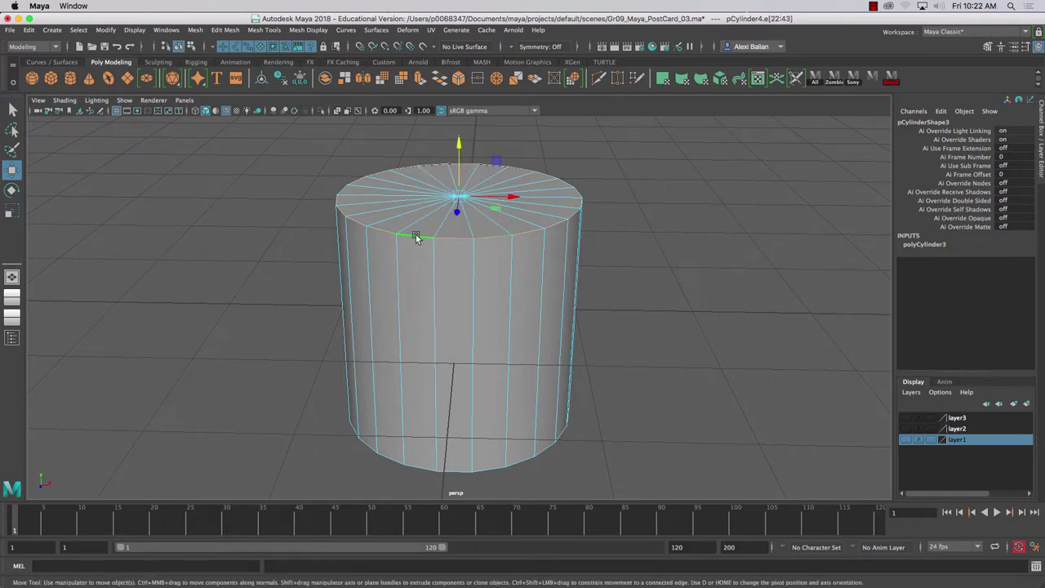
- Select the bottom rim's edge loop and scale it inward so the cylinder tapers toward its base
{"action": "left_click_drag", "start_coordinate": [236, 261], "coordinate": [239, 225]}
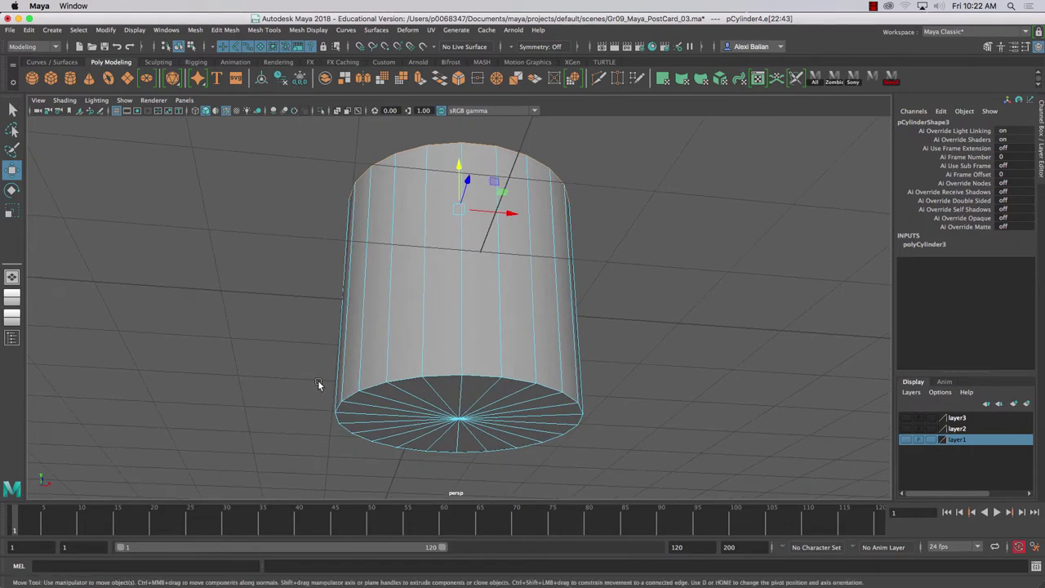
{"action": "double_click", "coordinate": [469, 375]}
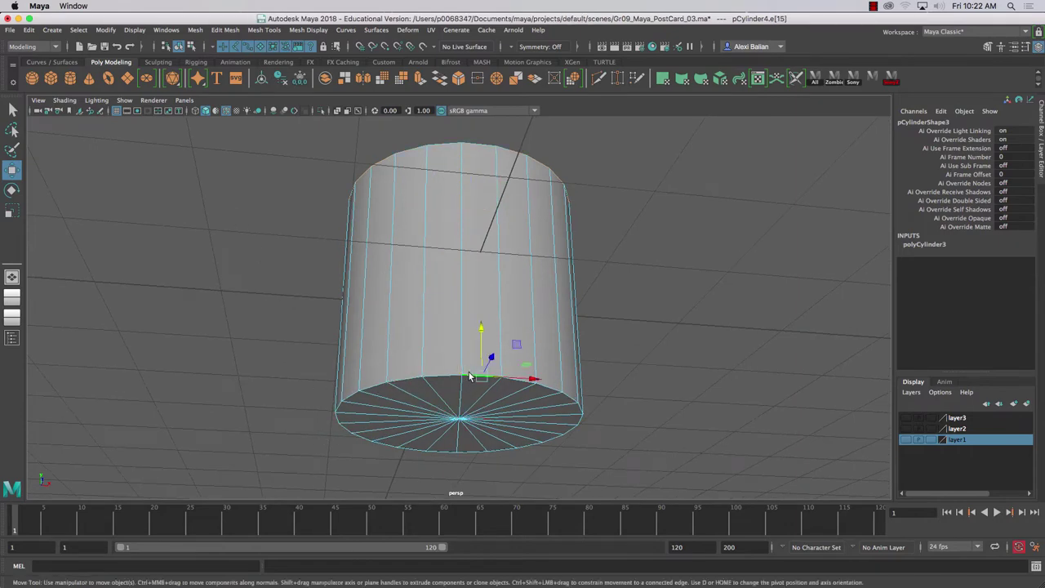
{"action": "left_click_drag", "start_coordinate": [431, 361], "coordinate": [490, 357]}
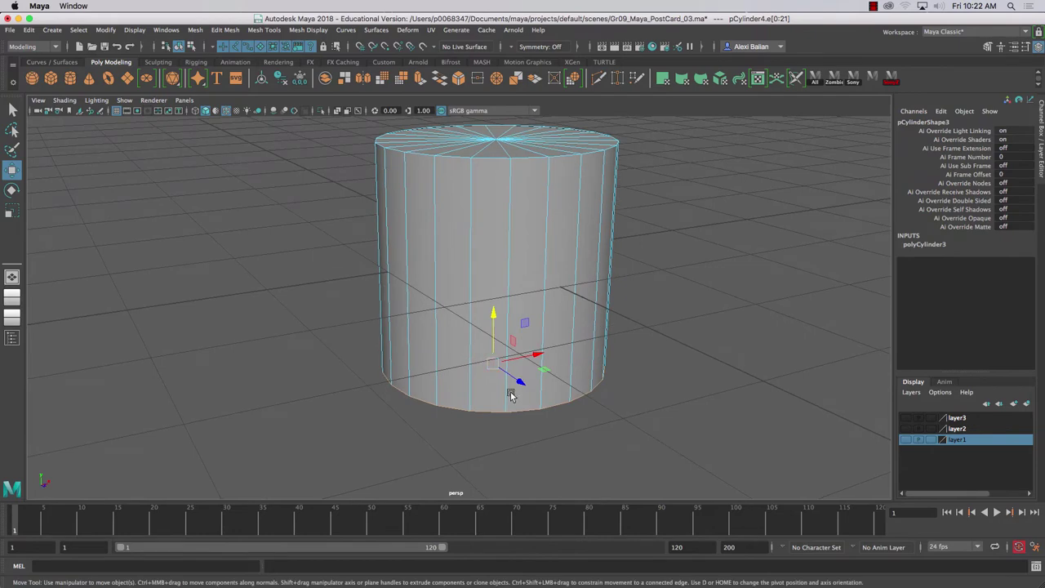
{"action": "left_click", "coordinate": [12, 213]}
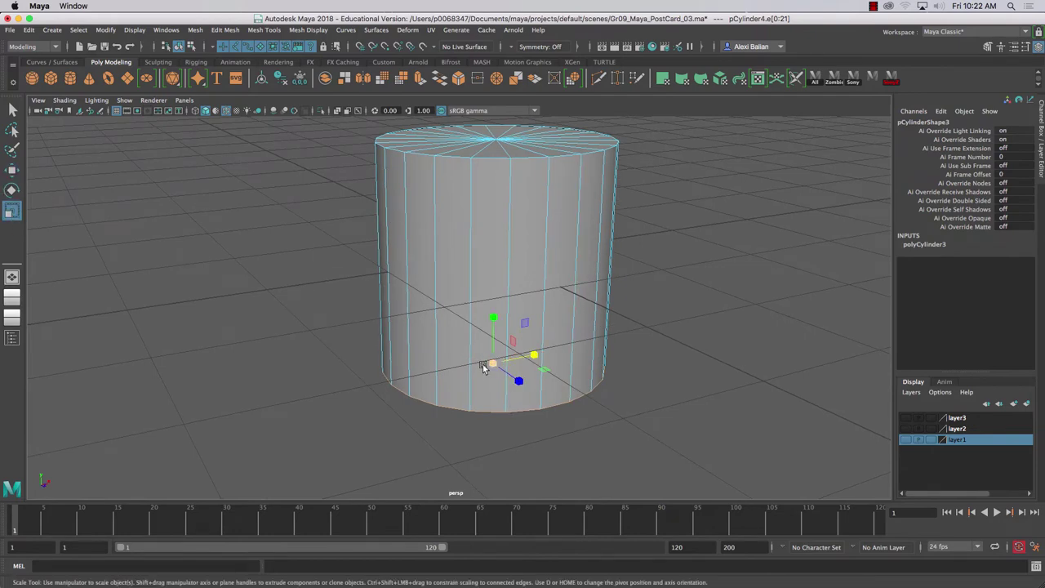
{"action": "left_click_drag", "start_coordinate": [483, 368], "coordinate": [392, 359]}
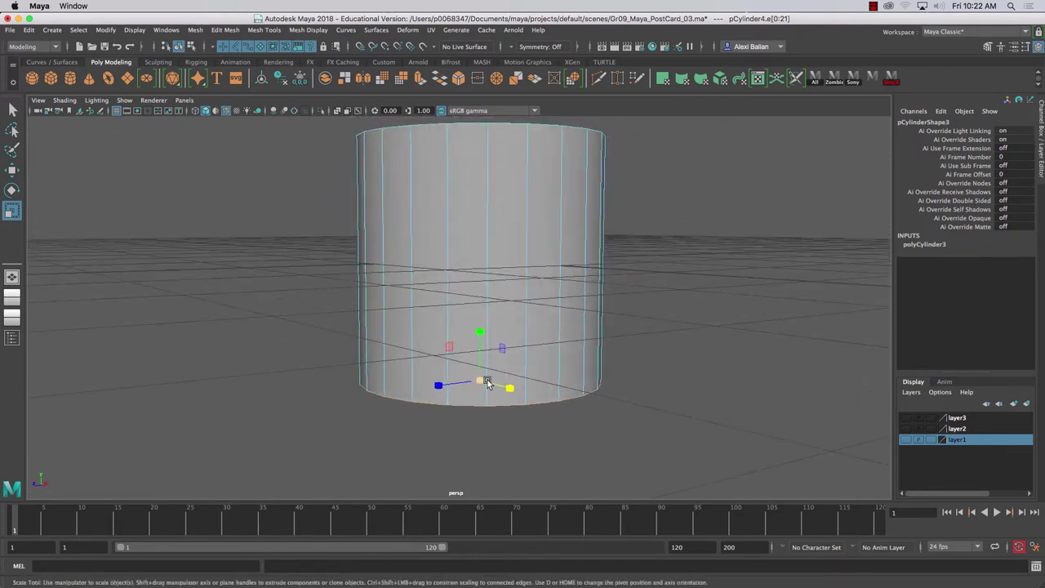
{"action": "left_click_drag", "start_coordinate": [487, 384], "coordinate": [418, 375]}
{"action": "left_click_drag", "start_coordinate": [447, 257], "coordinate": [465, 311]}
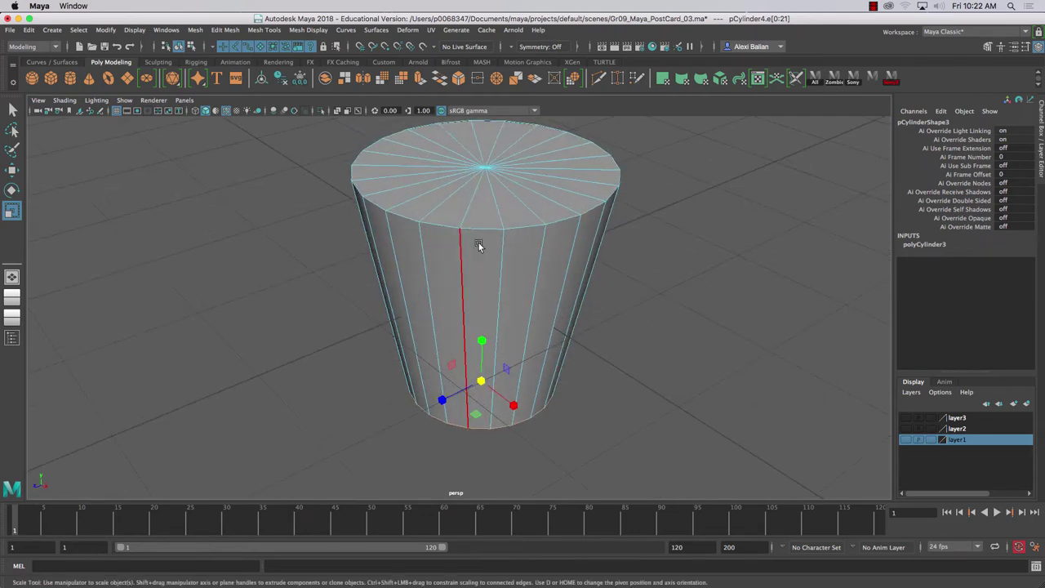
- Shrink the top rim's edge loop to a narrow tip, and enlarge it again until it is wider than the base
{"action": "double_click", "coordinate": [481, 228]}
{"action": "left_click_drag", "start_coordinate": [481, 228], "coordinate": [334, 164]}
{"action": "left_click_drag", "start_coordinate": [273, 249], "coordinate": [284, 226]}
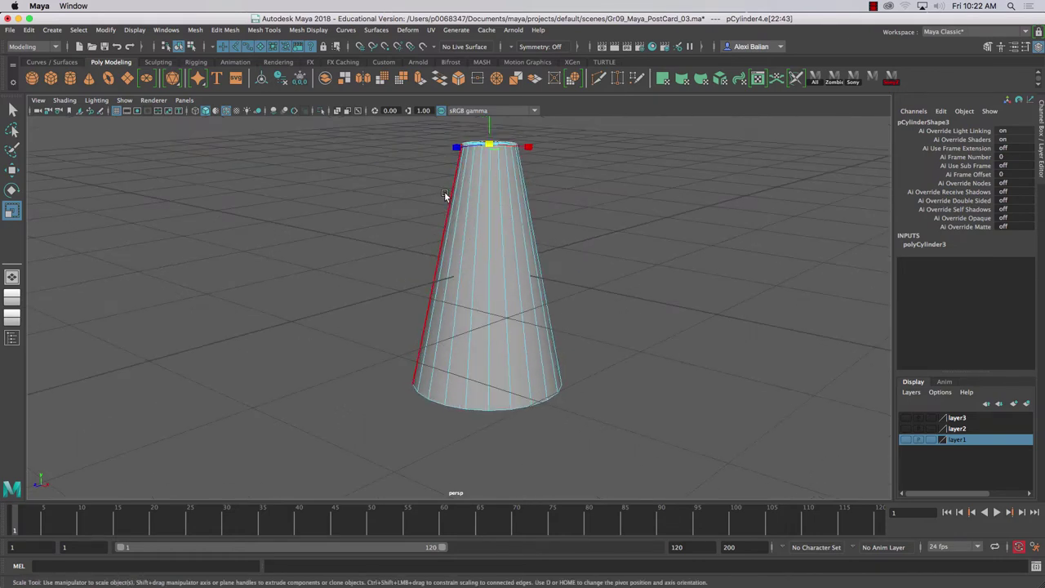
{"action": "left_click_drag", "start_coordinate": [443, 196], "coordinate": [467, 227]}
{"action": "left_click_drag", "start_coordinate": [514, 178], "coordinate": [622, 192]}
{"action": "left_click_drag", "start_coordinate": [561, 280], "coordinate": [573, 207]}
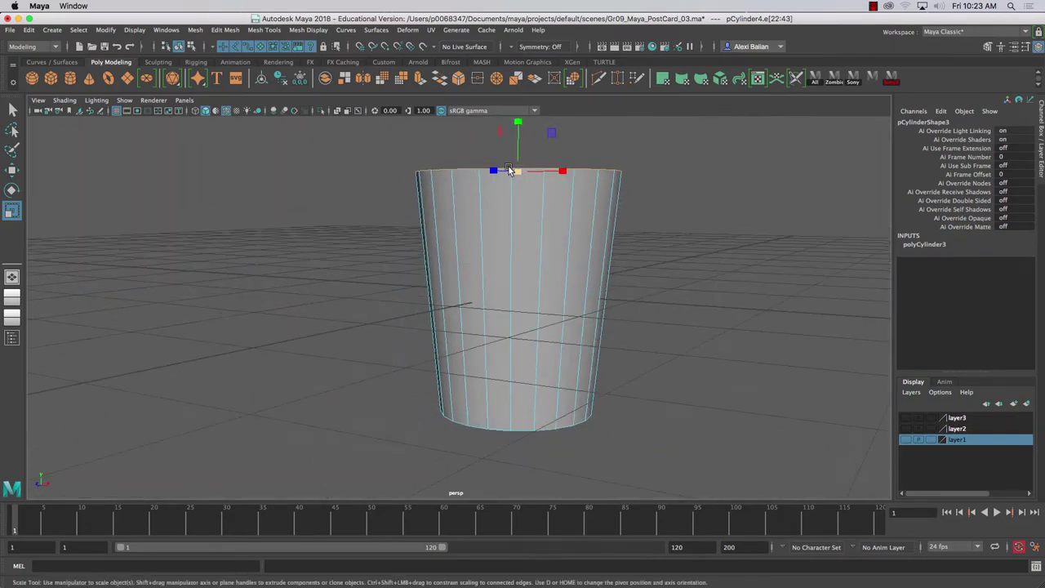
{"action": "left_click_drag", "start_coordinate": [517, 171], "coordinate": [531, 172]}
- Try rotating the top rim's edge loop freely, undo the twist, and tilt the rim sideways into a slant
{"action": "left_click_drag", "start_coordinate": [379, 206], "coordinate": [416, 217]}
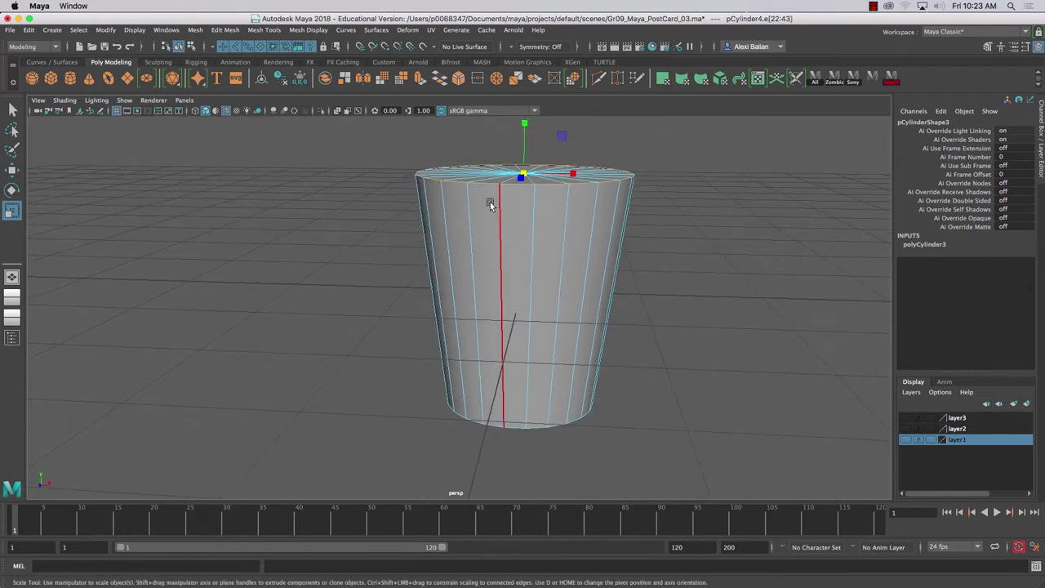
{"action": "key", "text": "e"}
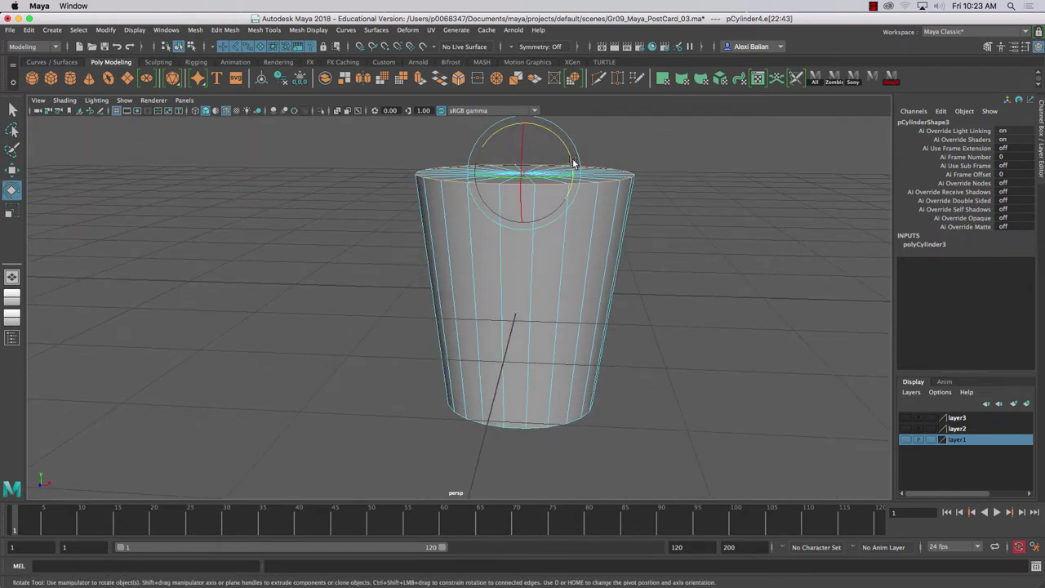
{"action": "left_click_drag", "start_coordinate": [573, 162], "coordinate": [417, 187]}
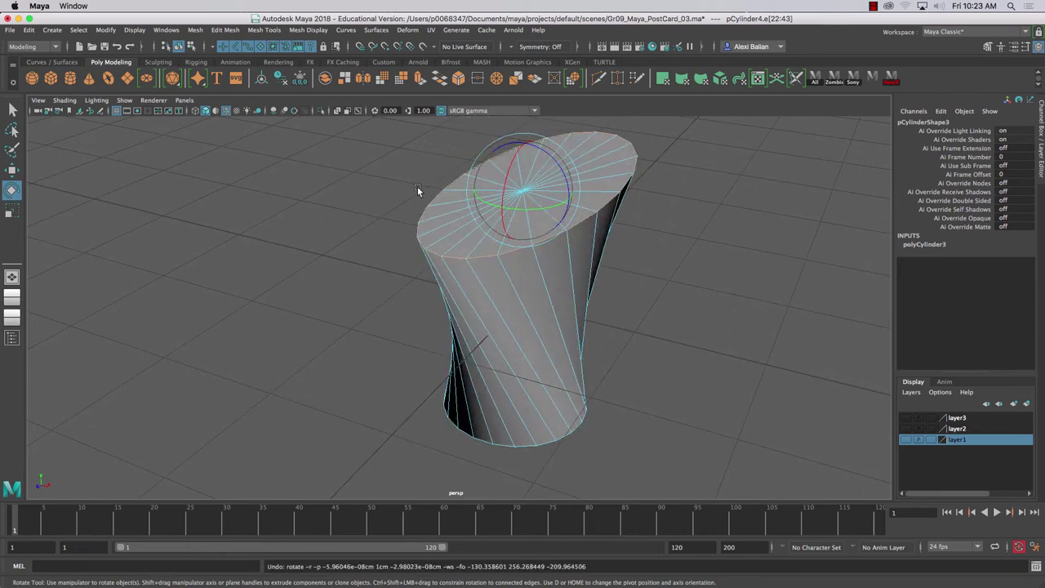
{"action": "key", "text": "super+z"}
{"action": "mouse_move", "coordinate": [566, 172]}
{"action": "left_mouse_down"}
{"action": "mouse_move", "coordinate": [539, 181]}
{"action": "mouse_move", "coordinate": [571, 189]}
{"action": "left_mouse_up"}
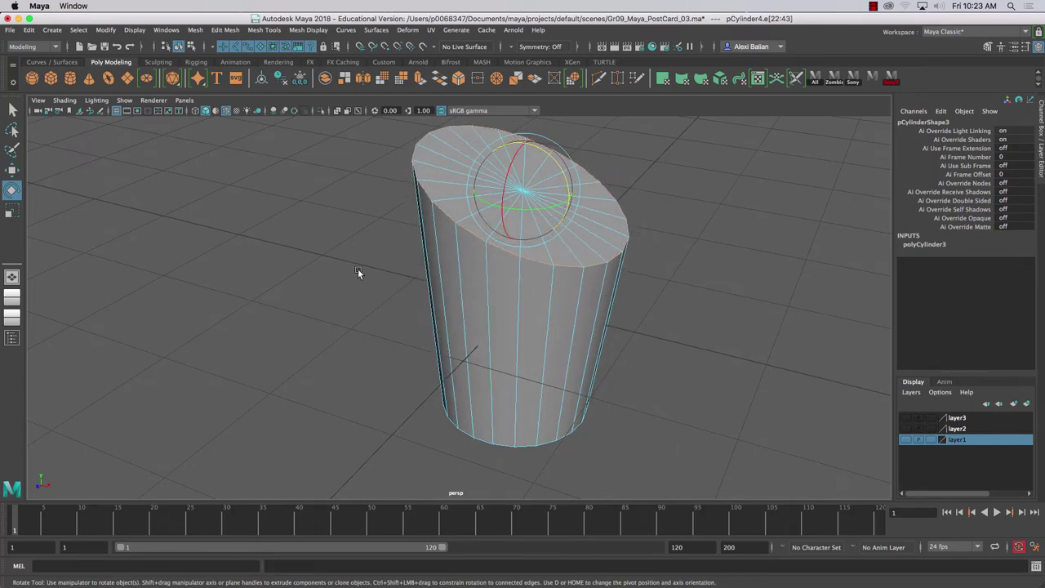
{"action": "left_click_drag", "start_coordinate": [358, 272], "coordinate": [405, 262]}
- Return to object mode and raise the slanted cylinder about 0.6 units along Y
{"action": "right_click", "coordinate": [503, 257]}
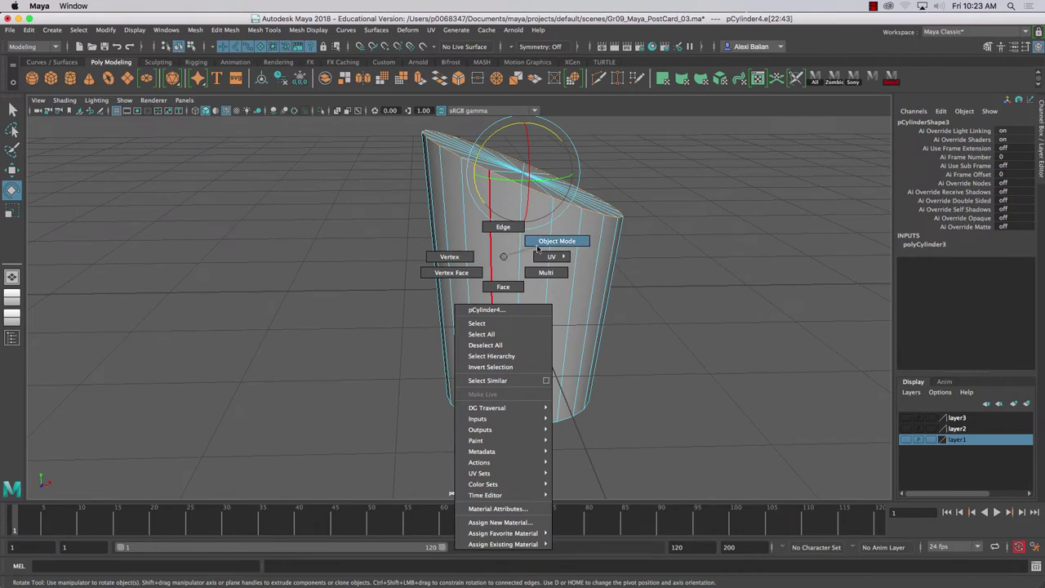
{"action": "left_click", "coordinate": [538, 246]}
{"action": "key", "text": "w"}
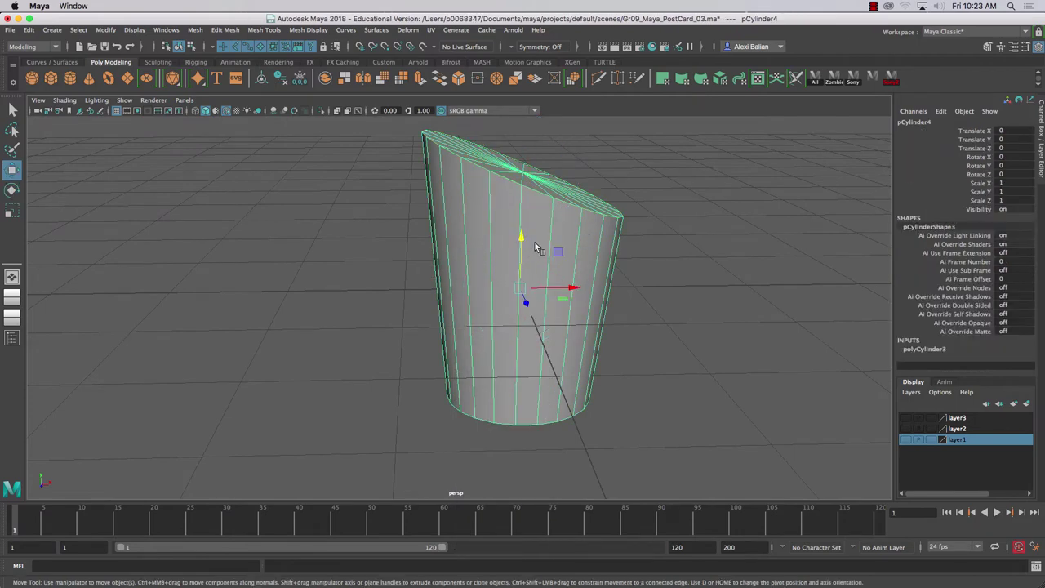
{"action": "left_click_drag", "start_coordinate": [535, 229], "coordinate": [441, 226]}
{"action": "scroll", "coordinate": [487, 220], "scroll_direction": "down", "scroll_amount": 2}
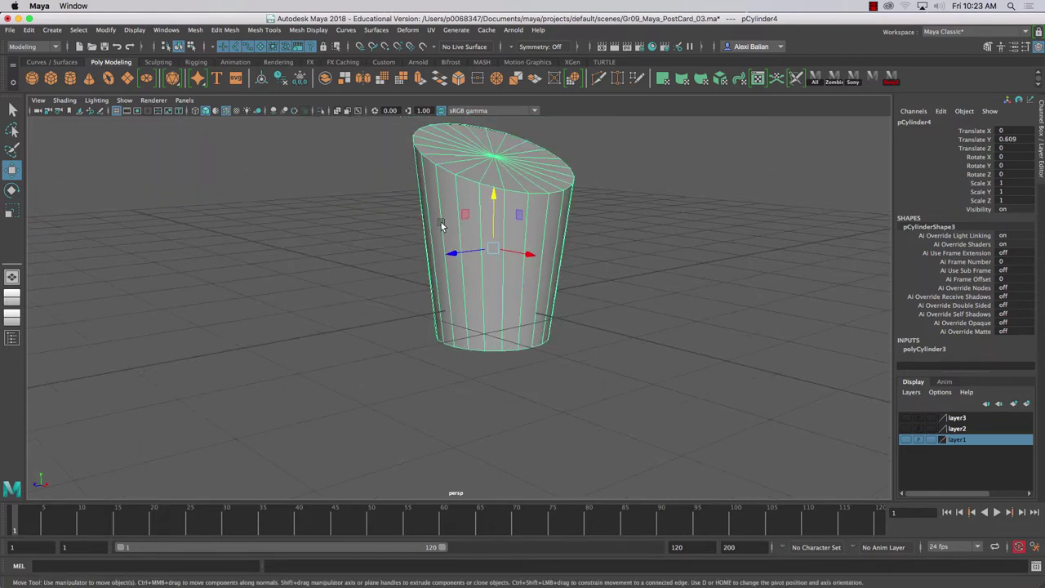
- Create a new polygon cylinder at the hat's base and flatten it to about 0.15 in Y scale
{"action": "left_click", "coordinate": [70, 78]}
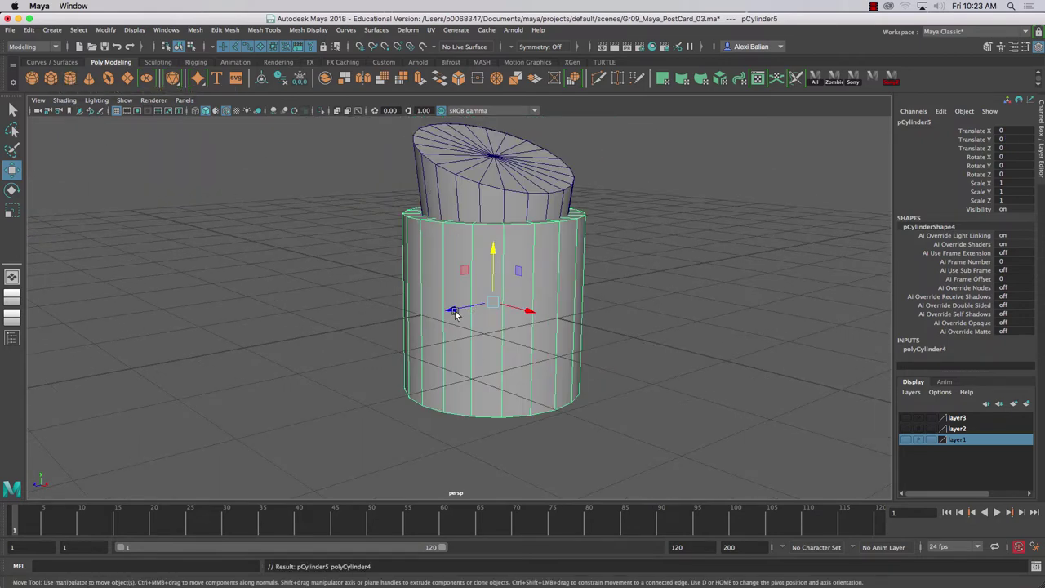
{"action": "left_click_drag", "start_coordinate": [401, 303], "coordinate": [438, 302]}
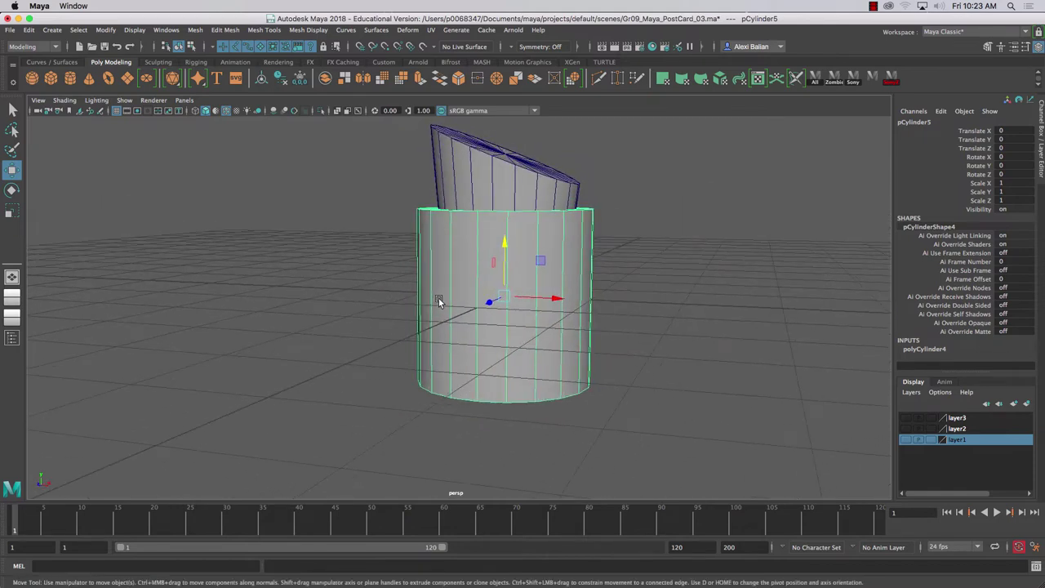
{"action": "key", "text": "r"}
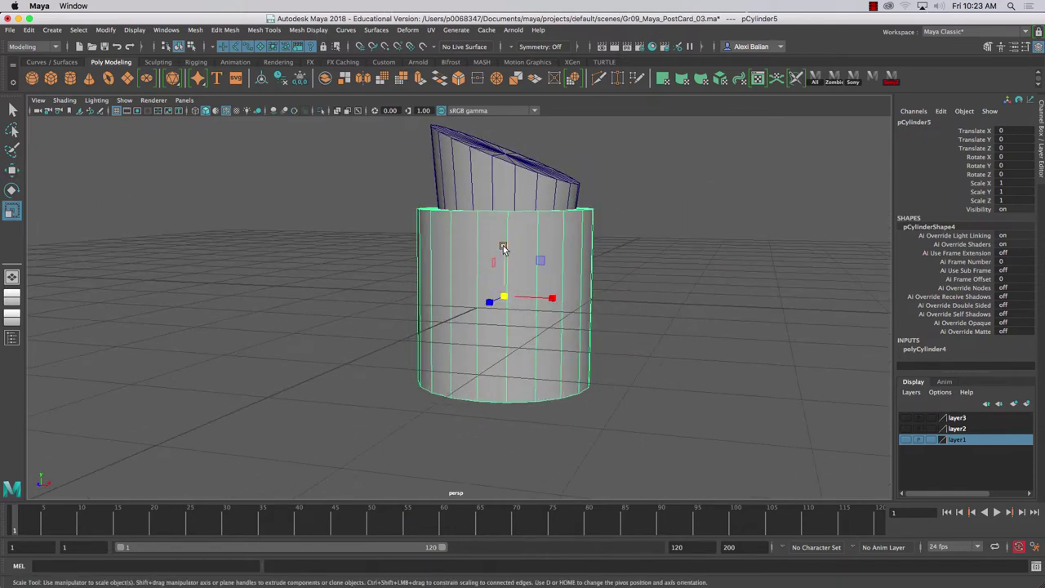
{"action": "left_click_drag", "start_coordinate": [501, 248], "coordinate": [505, 291]}
{"action": "left_click_drag", "start_coordinate": [363, 302], "coordinate": [391, 299]}
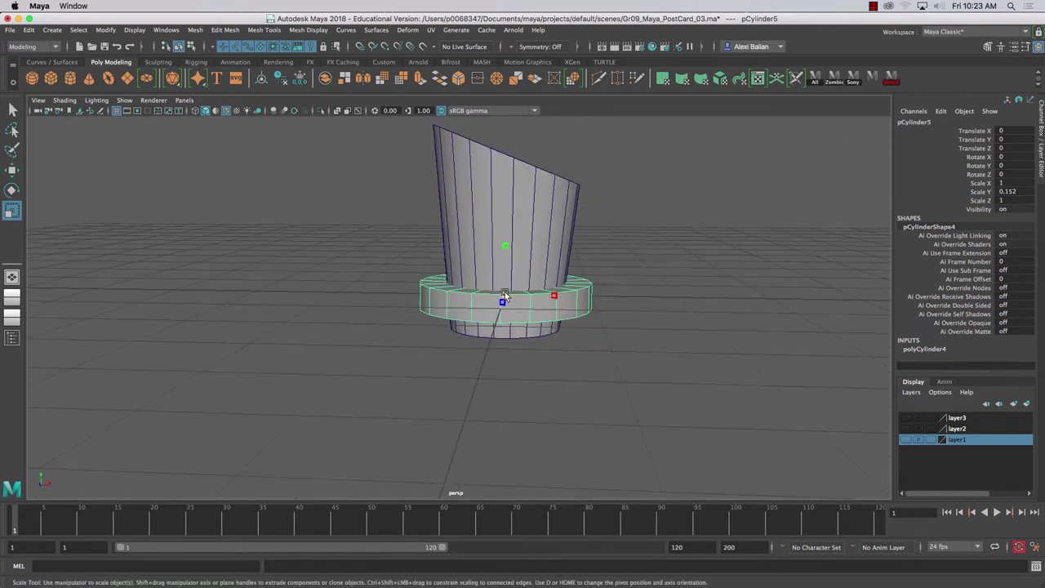
- Narrow the flattened cylinder to about 0.76 in X and Z and thicken it to about 0.19 in Y as a hat band
{"action": "left_click_drag", "start_coordinate": [503, 298], "coordinate": [452, 299]}
{"action": "left_click_drag", "start_coordinate": [507, 246], "coordinate": [507, 209]}
{"action": "mouse_move", "coordinate": [461, 246]}
{"action": "left_mouse_down"}
{"action": "mouse_move", "coordinate": [427, 258]}
{"action": "mouse_move", "coordinate": [464, 240]}
{"action": "mouse_move", "coordinate": [377, 238]}
{"action": "mouse_move", "coordinate": [407, 253]}
{"action": "mouse_move", "coordinate": [462, 245]}
{"action": "mouse_move", "coordinate": [470, 256]}
{"action": "left_mouse_up"}
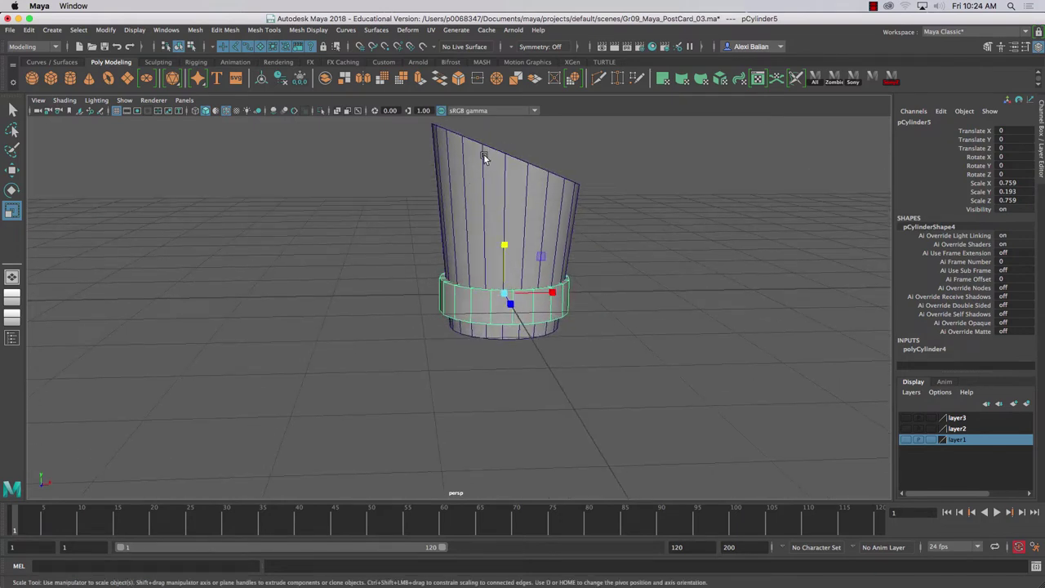
- Duplicate the hat band, widen the copy to scale 1.0, flatten it to 0.04, and lower it to about -0.38 in Y as a brim
{"action": "left_click_drag", "start_coordinate": [480, 144], "coordinate": [492, 240]}
{"action": "left_click", "coordinate": [492, 240]}
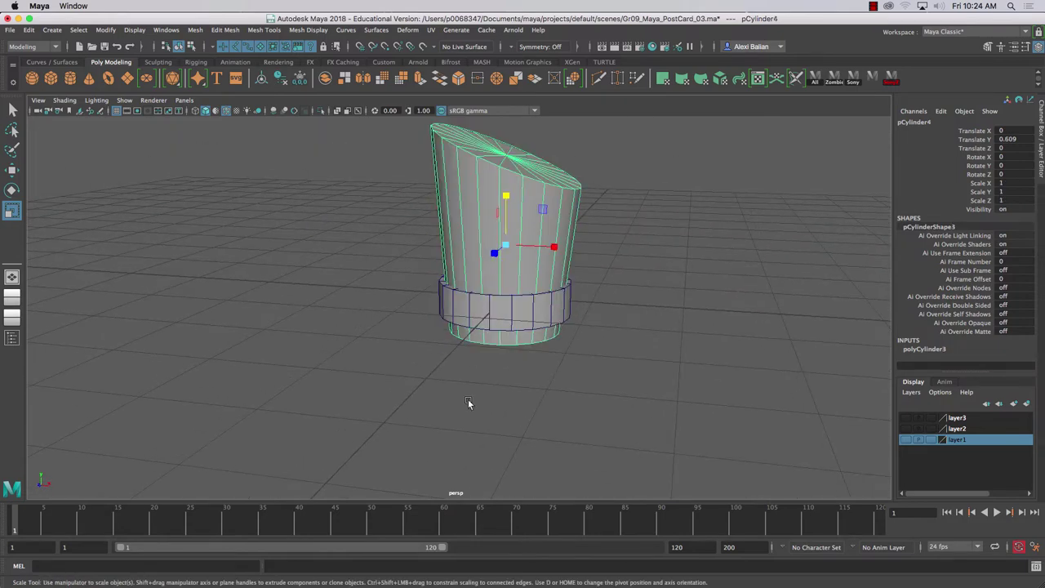
{"action": "left_click", "coordinate": [463, 305]}
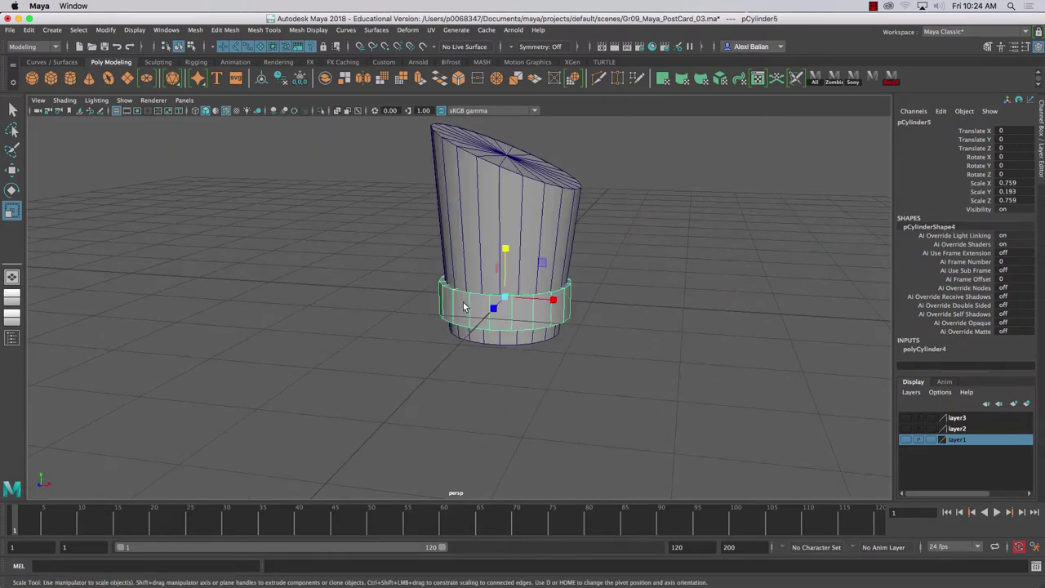
{"action": "key", "text": "w"}
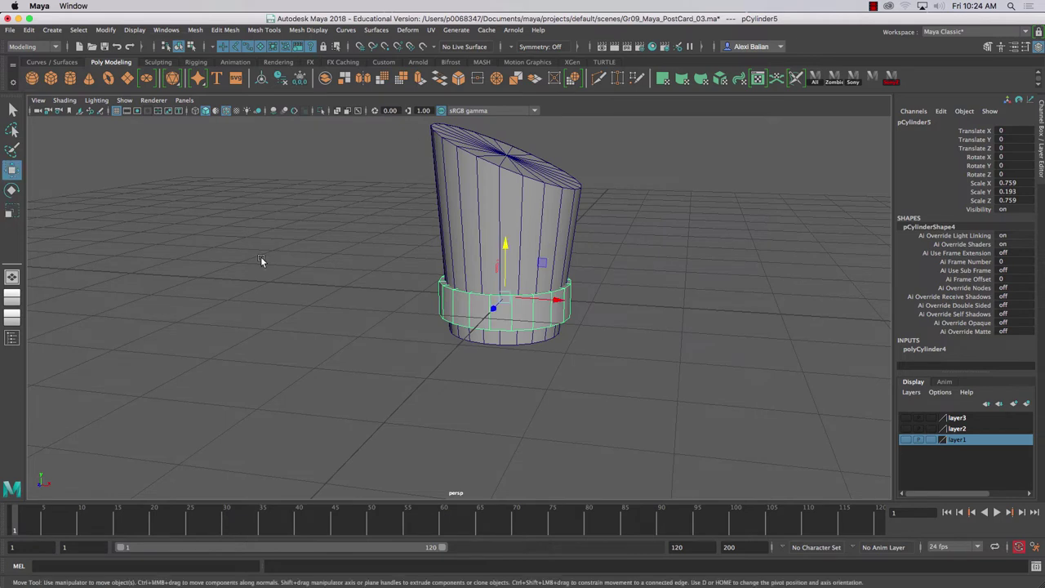
{"action": "key", "text": "ctrl+d"}
{"action": "left_click_drag", "start_coordinate": [505, 249], "coordinate": [506, 305]}
{"action": "key", "text": "r"}
{"action": "key", "text": "w"}
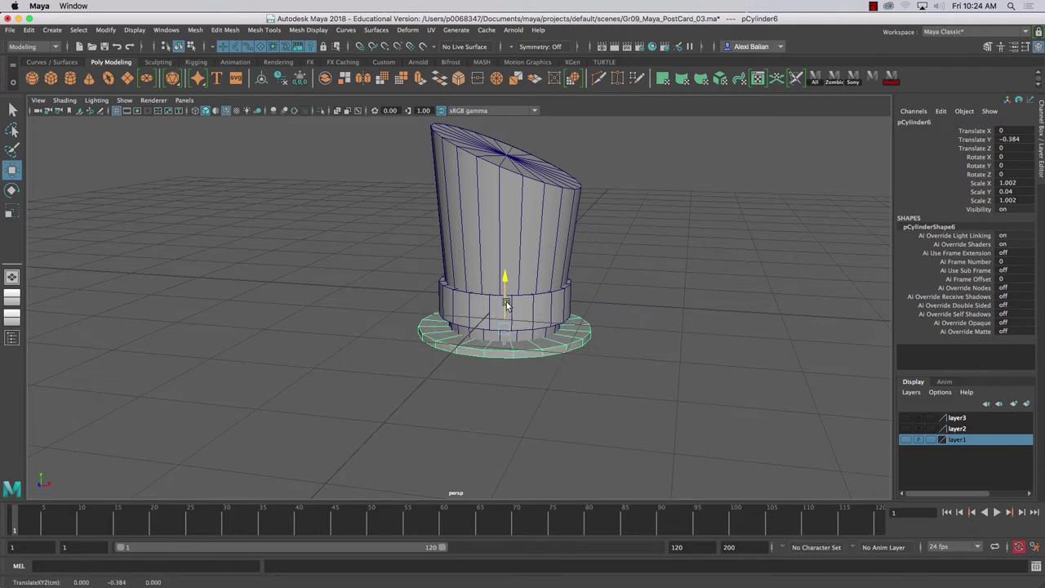
- Rotate the crown's top edge loop to a gentle slant rising slightly the opposite way, and return to object mode
{"action": "mouse_move", "coordinate": [337, 298]}
{"action": "left_mouse_down", "text": "alt"}
{"action": "mouse_move", "coordinate": [359, 289]}
{"action": "mouse_move", "coordinate": [362, 299]}
{"action": "mouse_move", "coordinate": [259, 294]}
{"action": "mouse_move", "coordinate": [362, 294]}
{"action": "mouse_move", "coordinate": [353, 299]}
{"action": "left_mouse_up", "text": "alt"}
{"action": "left_click", "coordinate": [509, 169]}
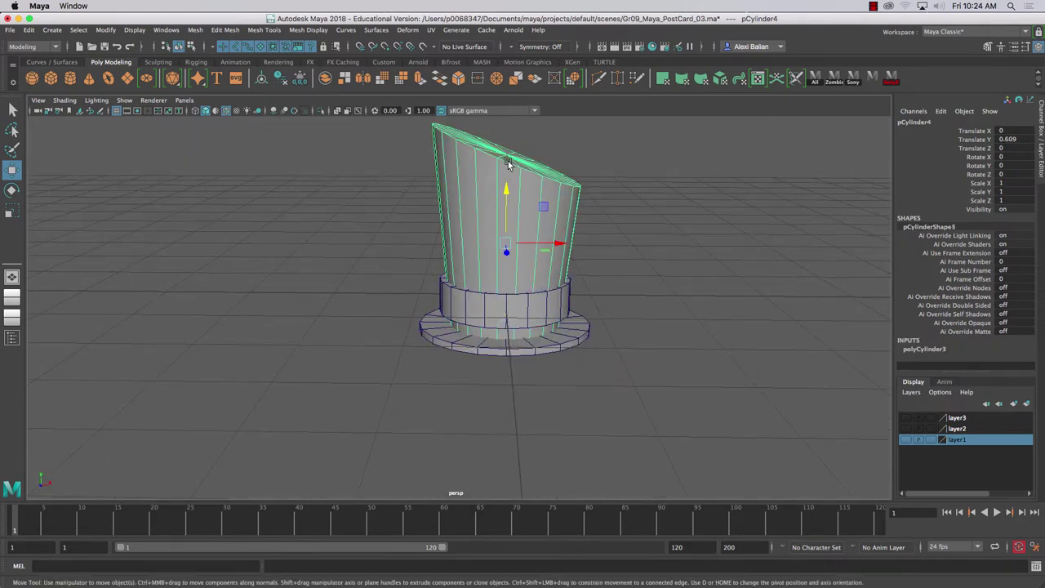
{"action": "right_click", "coordinate": [509, 162]}
{"action": "double_click", "coordinate": [510, 158]}
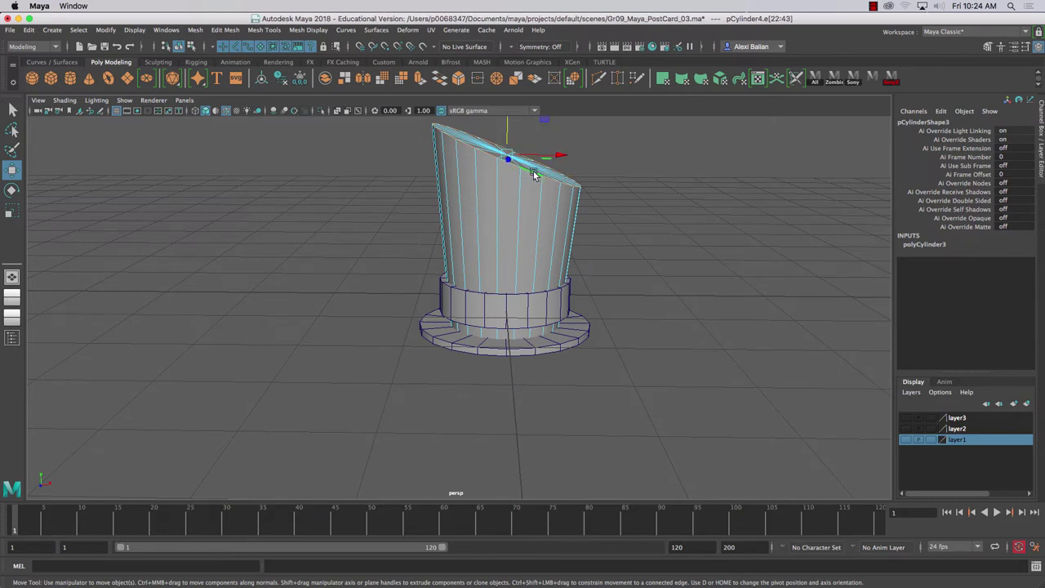
{"action": "key", "text": "e"}
{"action": "left_click_drag", "start_coordinate": [468, 126], "coordinate": [463, 148]}
{"action": "right_click", "coordinate": [507, 264]}
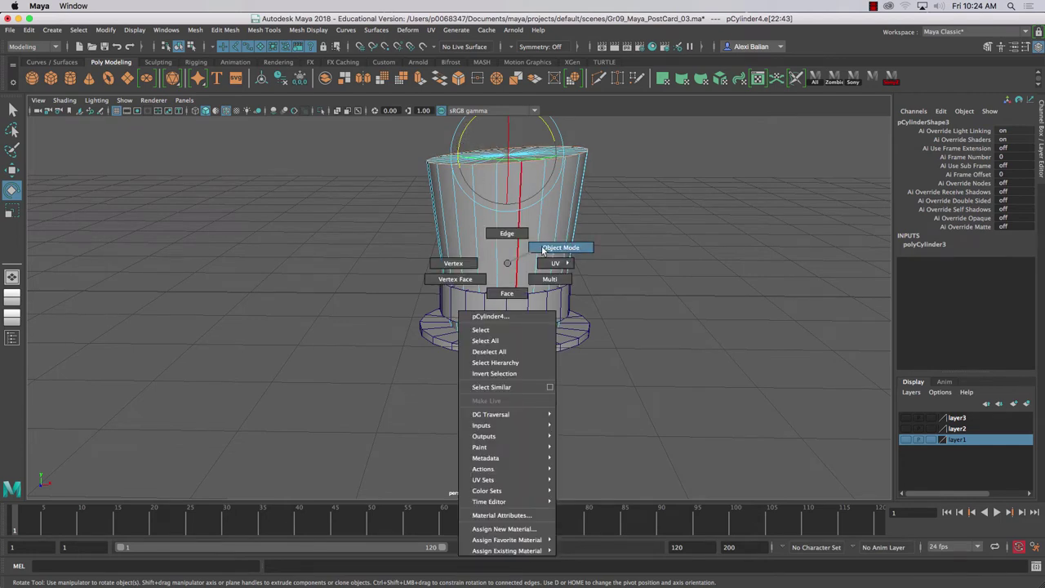
{"action": "left_click", "coordinate": [560, 247]}
{"action": "left_click", "coordinate": [347, 260]}
- Enlarge the brim uniformly to about 1.08 scale in X and Z
{"action": "left_click_drag", "start_coordinate": [347, 259], "coordinate": [418, 314]}
{"action": "left_click", "coordinate": [461, 296]}
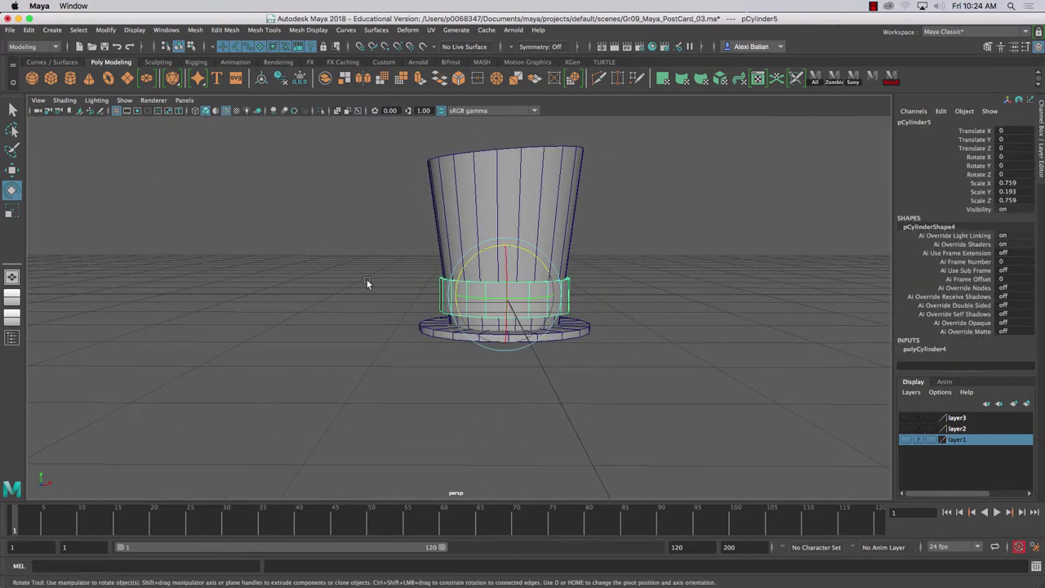
{"action": "left_click_drag", "start_coordinate": [366, 279], "coordinate": [392, 297]}
{"action": "left_click", "coordinate": [428, 339]}
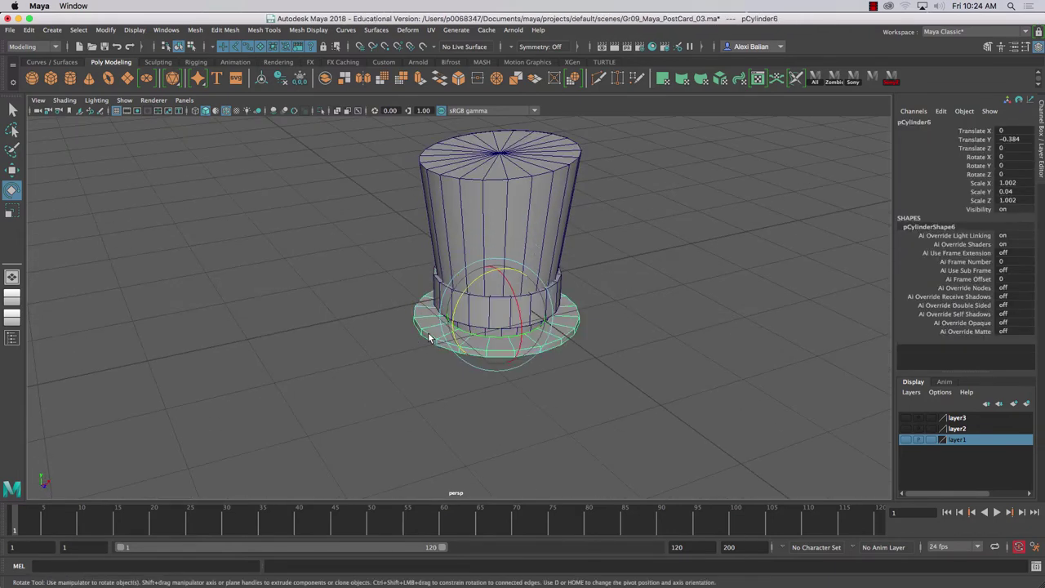
{"action": "key", "text": "r"}
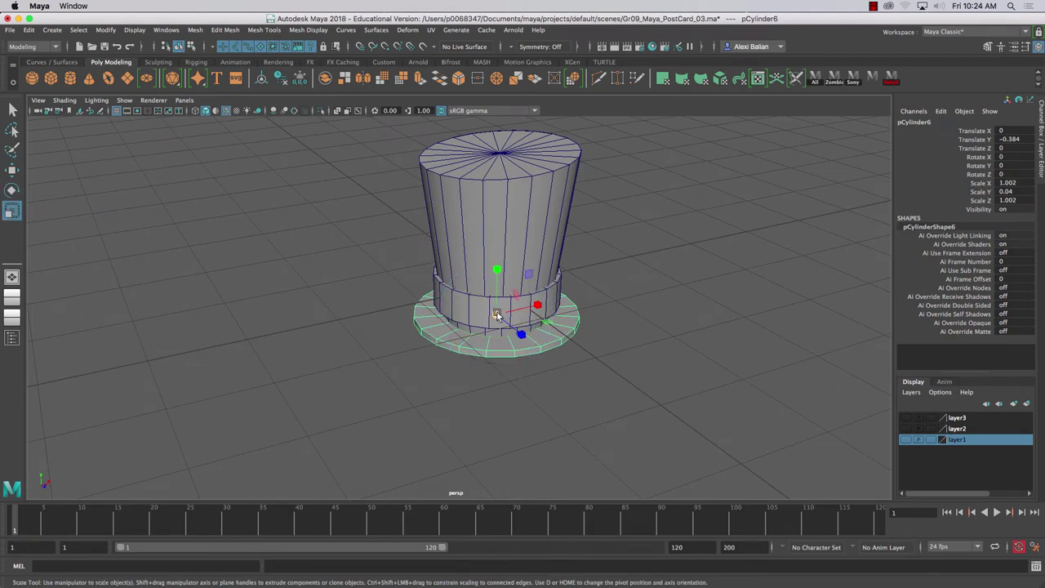
{"action": "left_click_drag", "start_coordinate": [497, 312], "coordinate": [507, 311]}
{"action": "left_click_drag", "start_coordinate": [380, 305], "coordinate": [367, 284]}
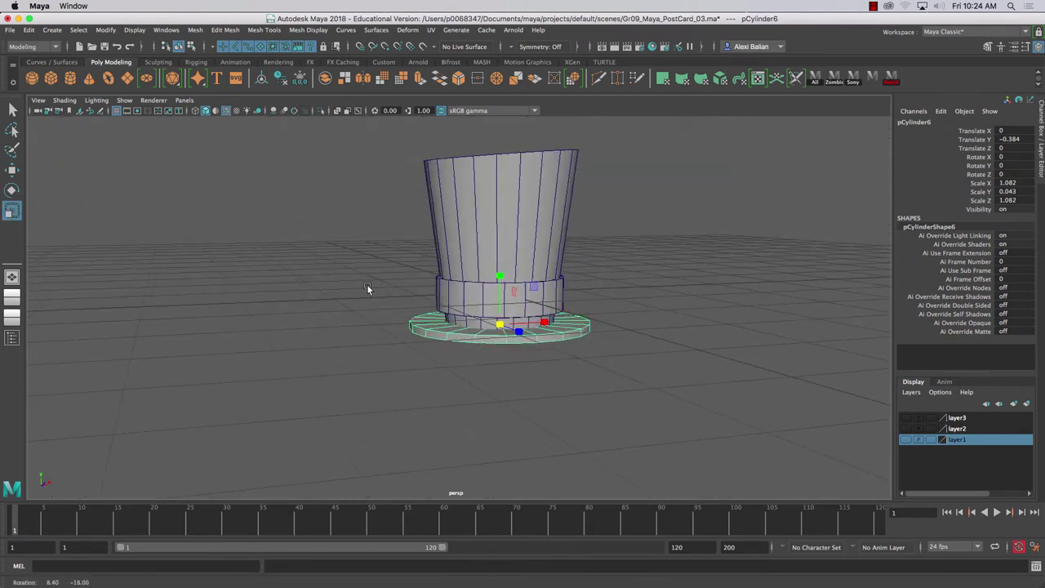
{"action": "right_click", "coordinate": [425, 321]}
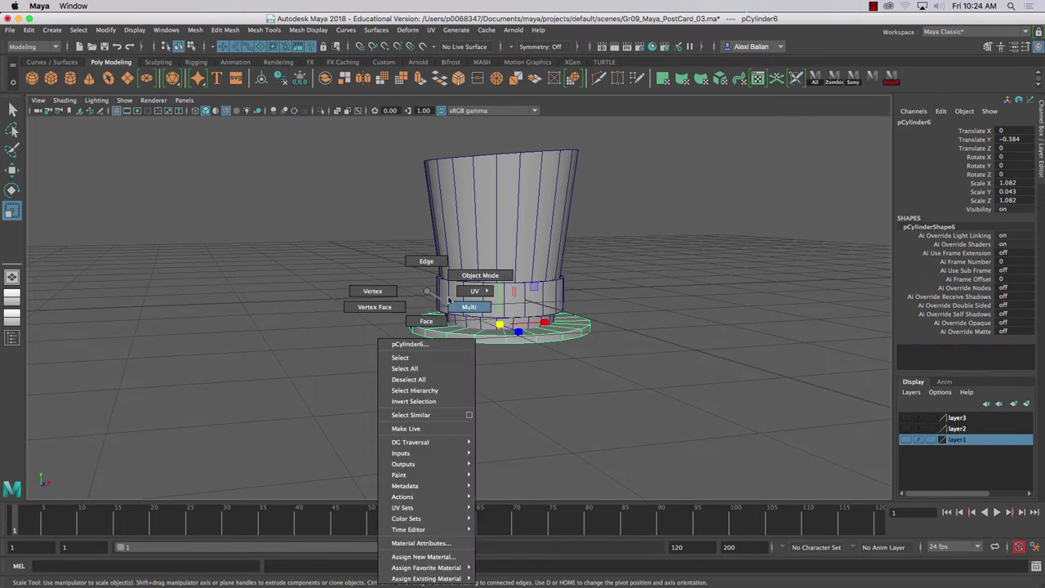
{"action": "key", "text": "w"}
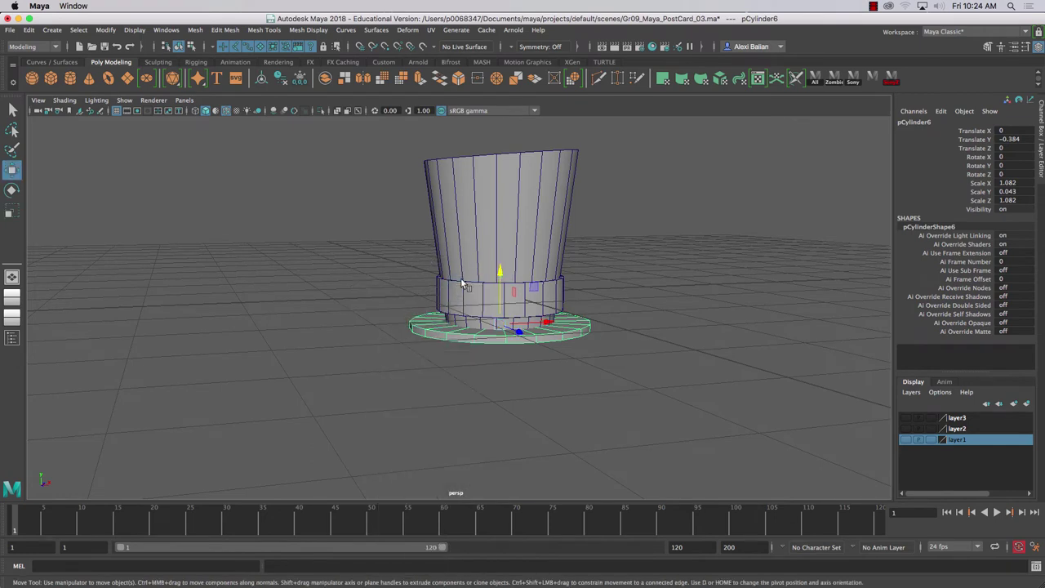
- Select the crown, band and brim together and combine them into a single mesh
{"action": "left_click", "coordinate": [392, 249]}
{"action": "left_click_drag", "start_coordinate": [364, 173], "coordinate": [660, 459]}
{"action": "mouse_move", "coordinate": [541, 347]}
{"action": "left_mouse_down"}
{"action": "mouse_move", "coordinate": [497, 354]}
{"action": "mouse_move", "coordinate": [516, 344]}
{"action": "mouse_move", "coordinate": [529, 359]}
{"action": "left_mouse_up"}
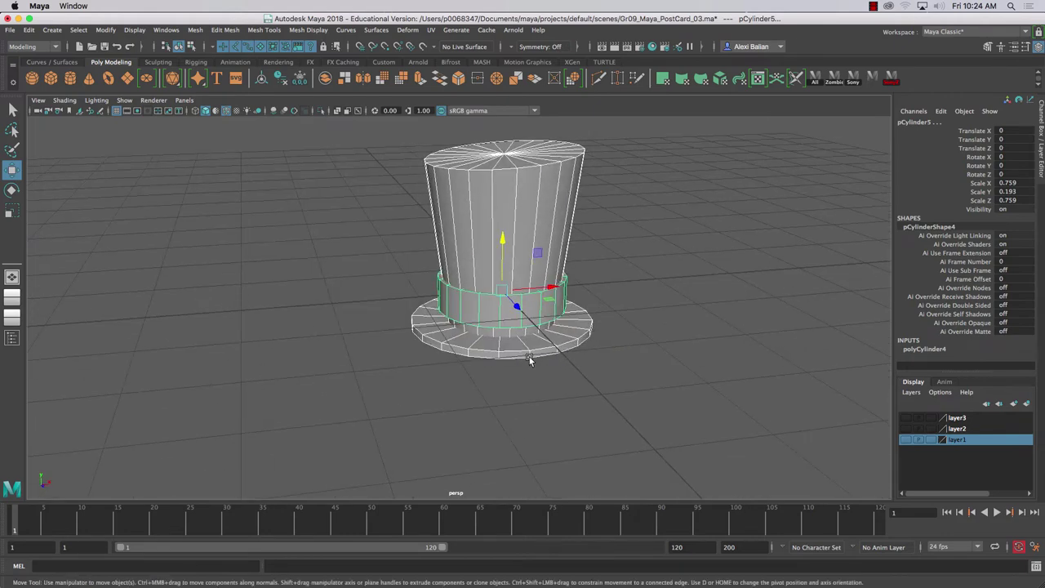
{"action": "left_click_drag", "start_coordinate": [374, 284], "coordinate": [370, 266]}
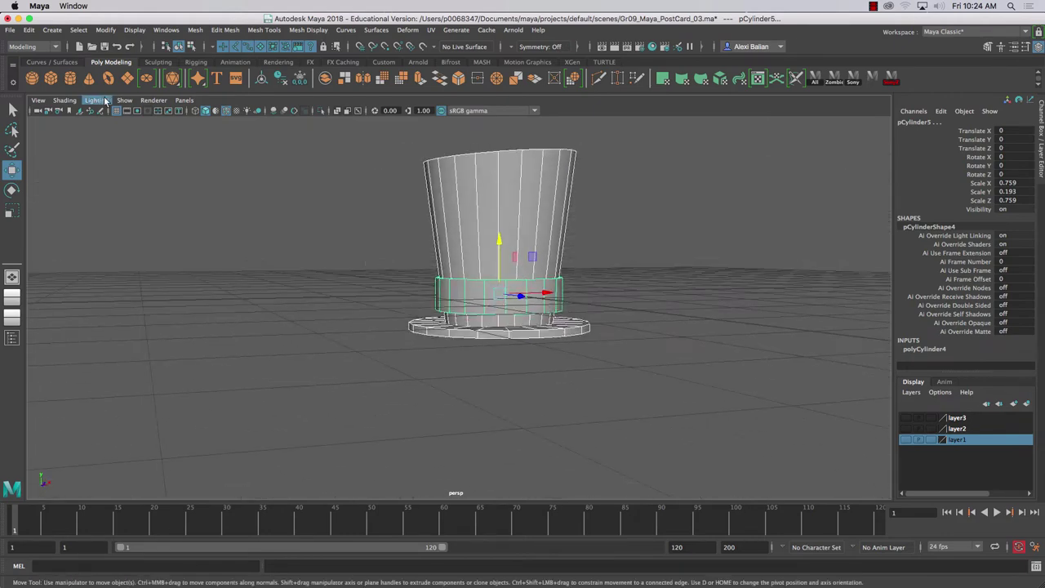
{"action": "left_click", "coordinate": [195, 29]}
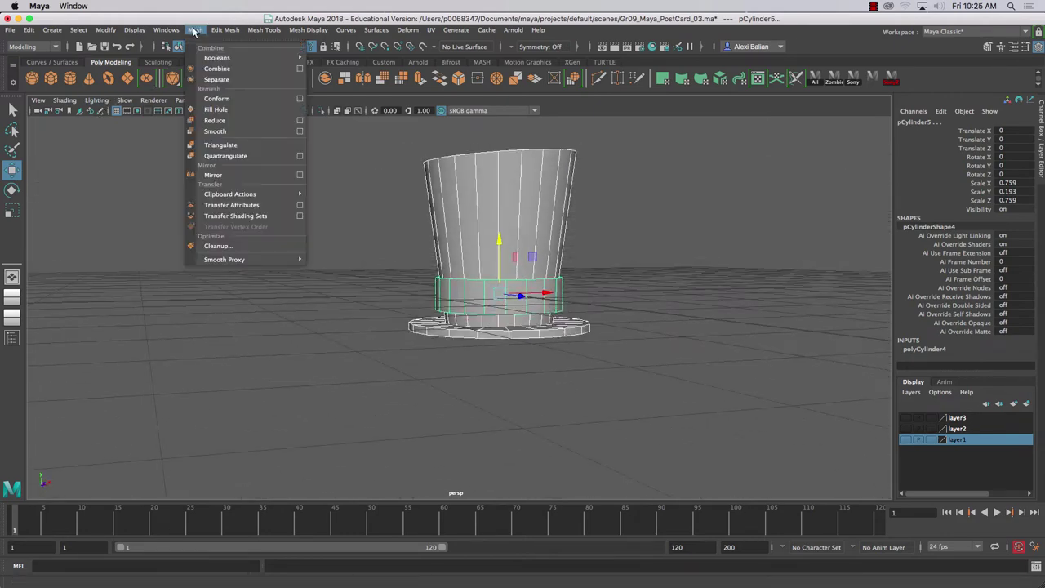
{"action": "left_click", "coordinate": [215, 69]}
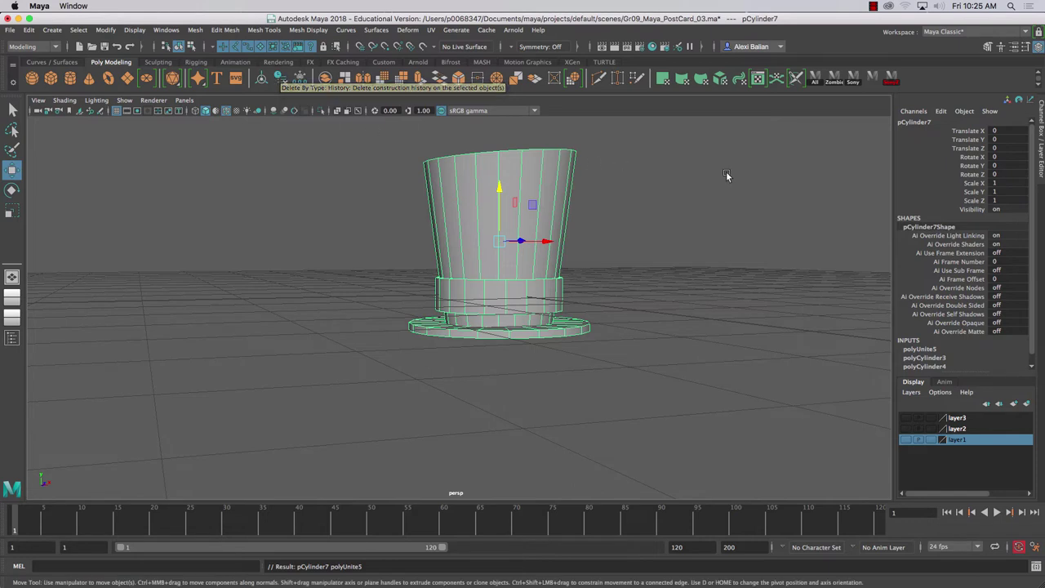
- Delete the combined hat's construction history and rename the object TopHat
{"action": "scroll", "coordinate": [911, 308], "scroll_direction": "down", "scroll_amount": 1}
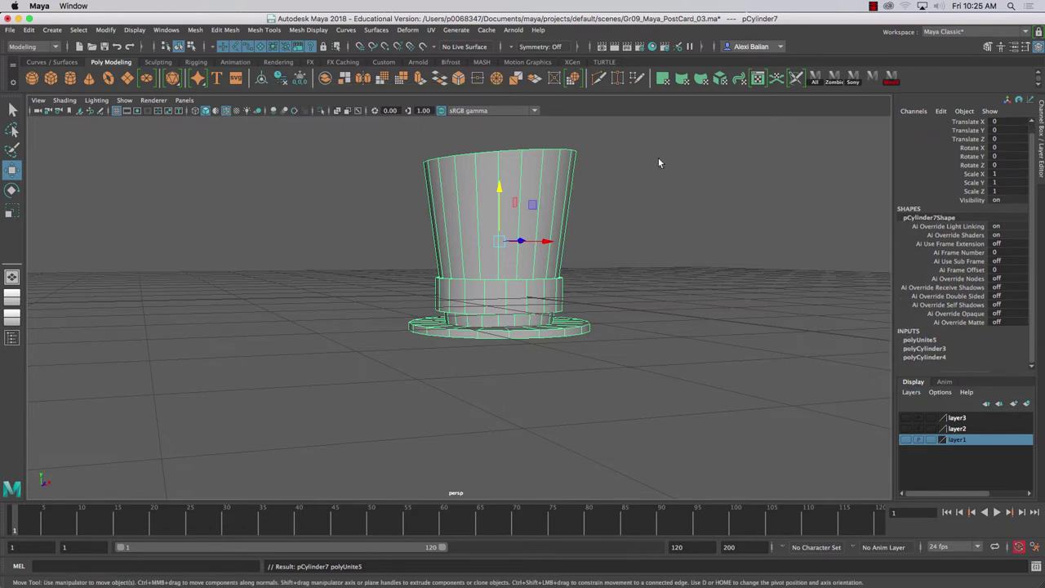
{"action": "left_click", "coordinate": [279, 78]}
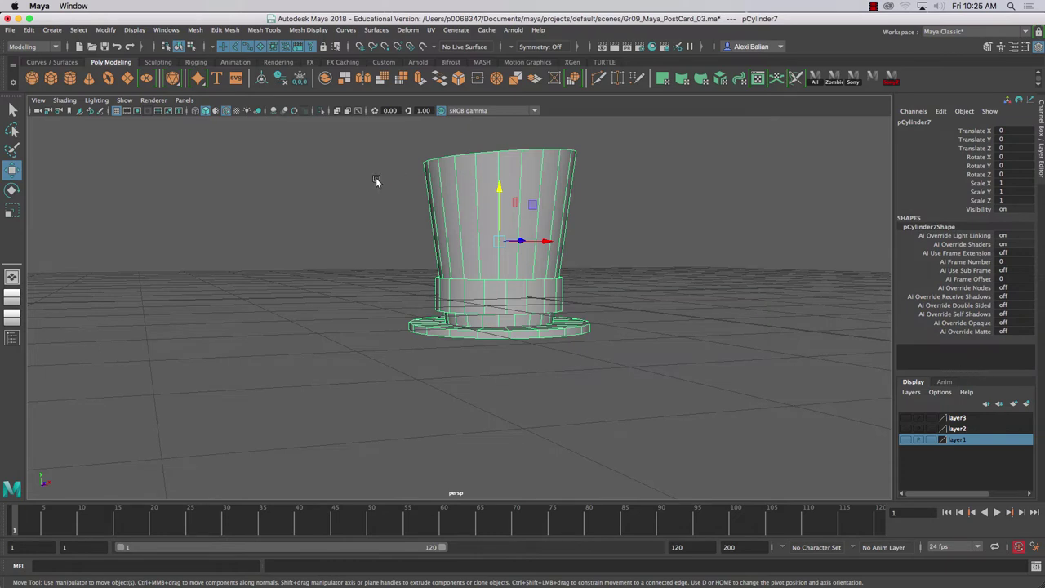
{"action": "double_click", "coordinate": [915, 121]}
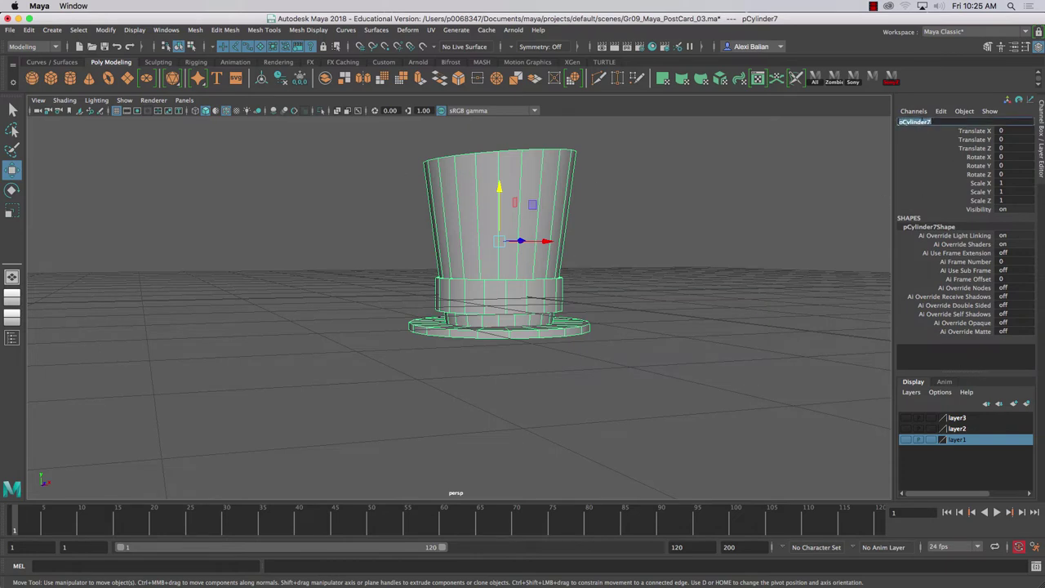
{"action": "type", "text": "TopHat"}
{"action": "key", "text": "Return"}
{"action": "left_click", "coordinate": [872, 7]}
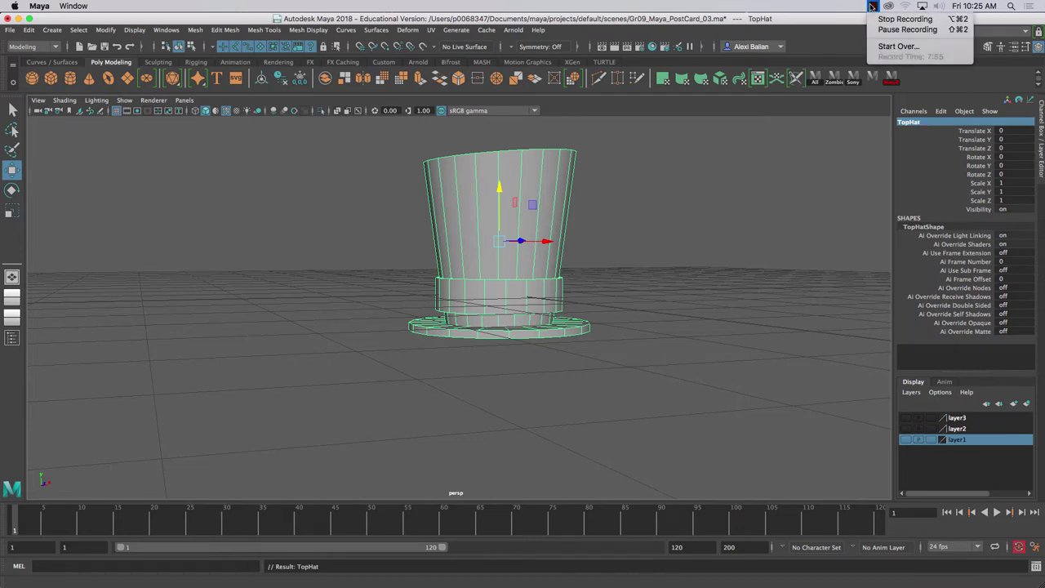
{"action": "left_click", "coordinate": [662, 217]}
{"action": "mouse_move", "coordinate": [501, 317]}
{"action": "left_mouse_down"}
{"action": "mouse_move", "coordinate": [507, 328]}
{"action": "mouse_move", "coordinate": [538, 330]}
{"action": "mouse_move", "coordinate": [482, 322]}
{"action": "left_mouse_up"}
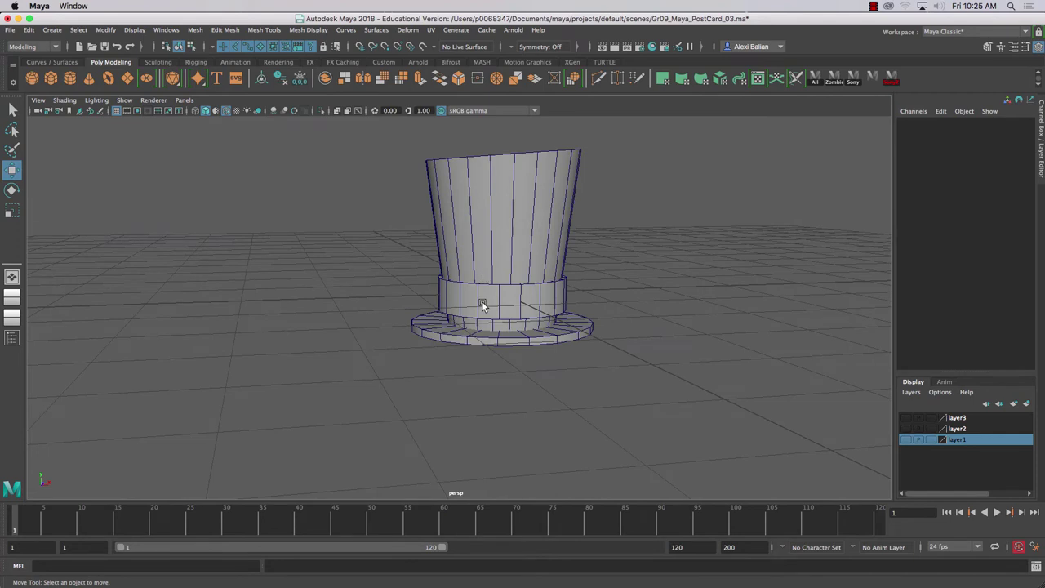
{"action": "left_click", "coordinate": [482, 306]}
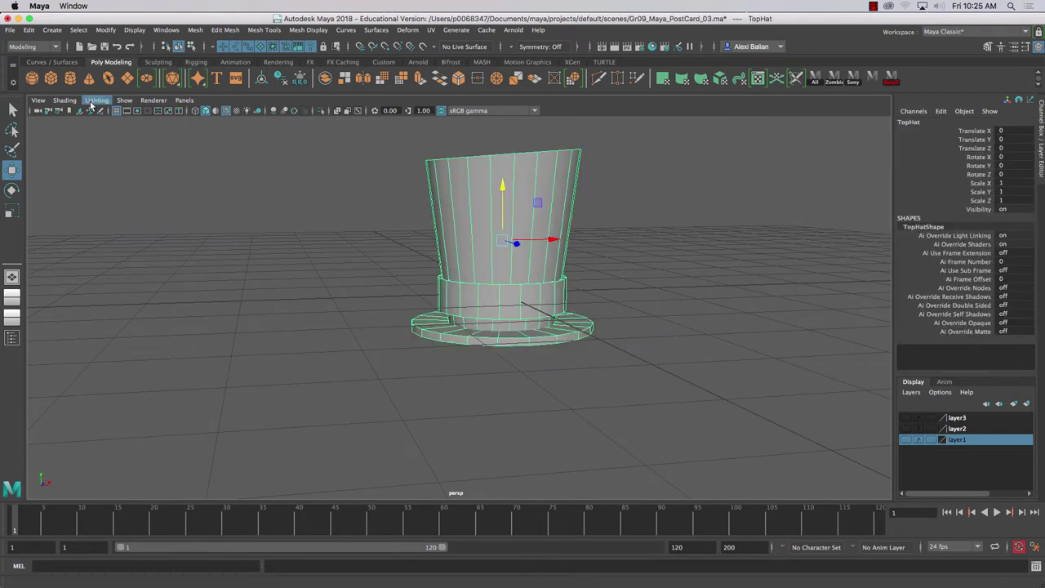
- Create a polygon torus with a section radius of 0.1 and a radius of 0.2
{"action": "left_click", "coordinate": [107, 79]}
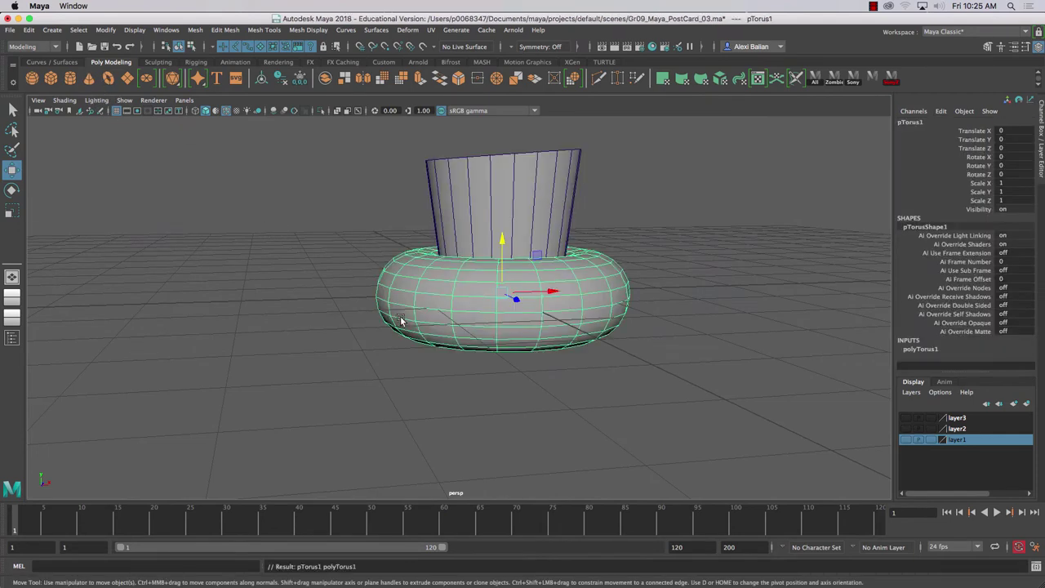
{"action": "left_click", "coordinate": [935, 348]}
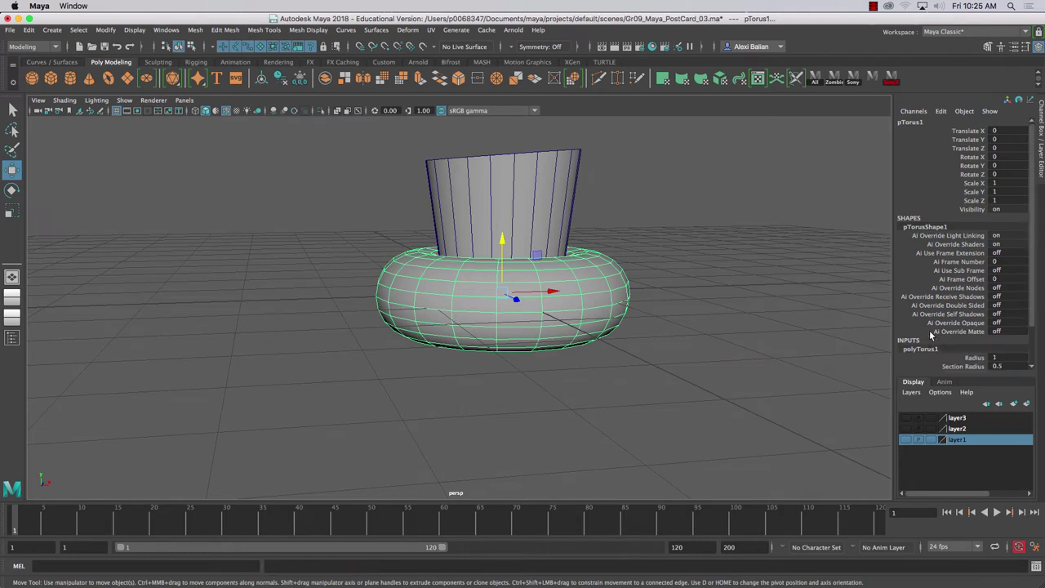
{"action": "scroll", "coordinate": [925, 311], "scroll_direction": "down", "scroll_amount": 2}
{"action": "double_click", "coordinate": [1015, 323]}
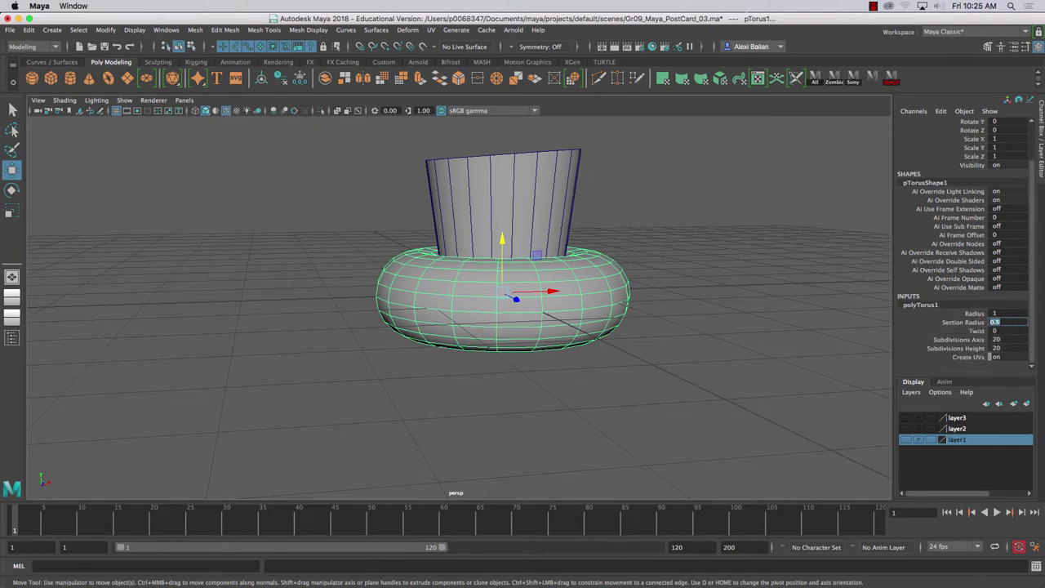
{"action": "type", "text": ".1"}
{"action": "key", "text": "Return"}
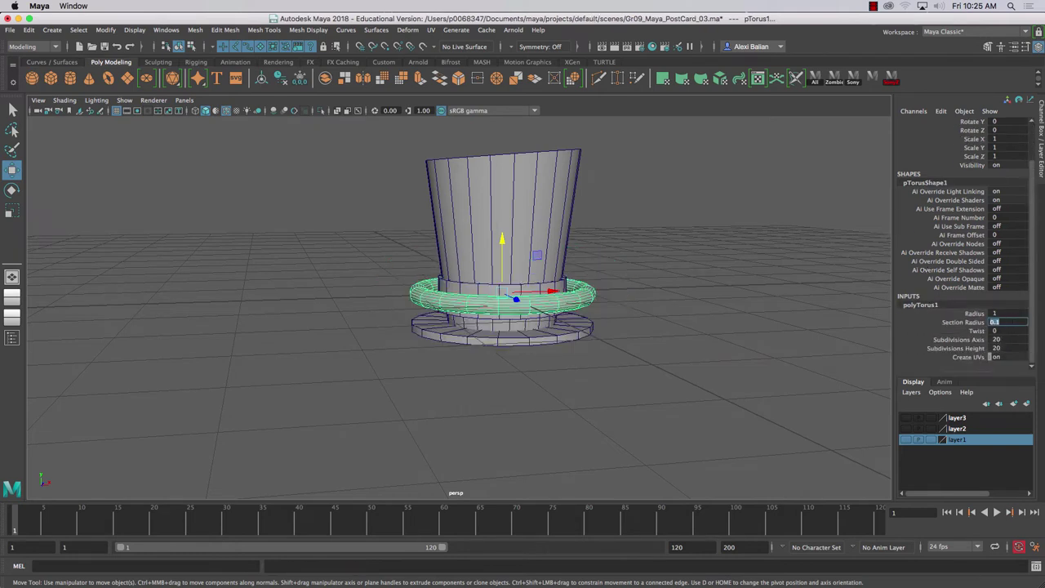
{"action": "double_click", "coordinate": [1007, 315]}
{"action": "type", "text": ".2"}
{"action": "key", "text": "Return"}
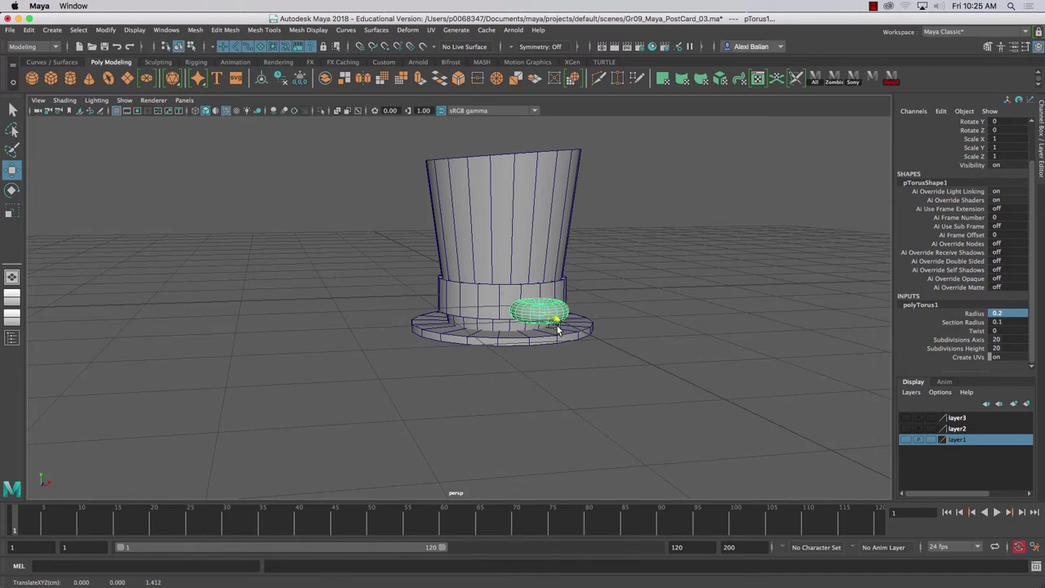
- Place the small torus about 1.4 units forward along Z, in front of the hat, and rotate it upright
{"action": "left_click_drag", "start_coordinate": [518, 311], "coordinate": [327, 376]}
{"action": "key", "text": "e"}
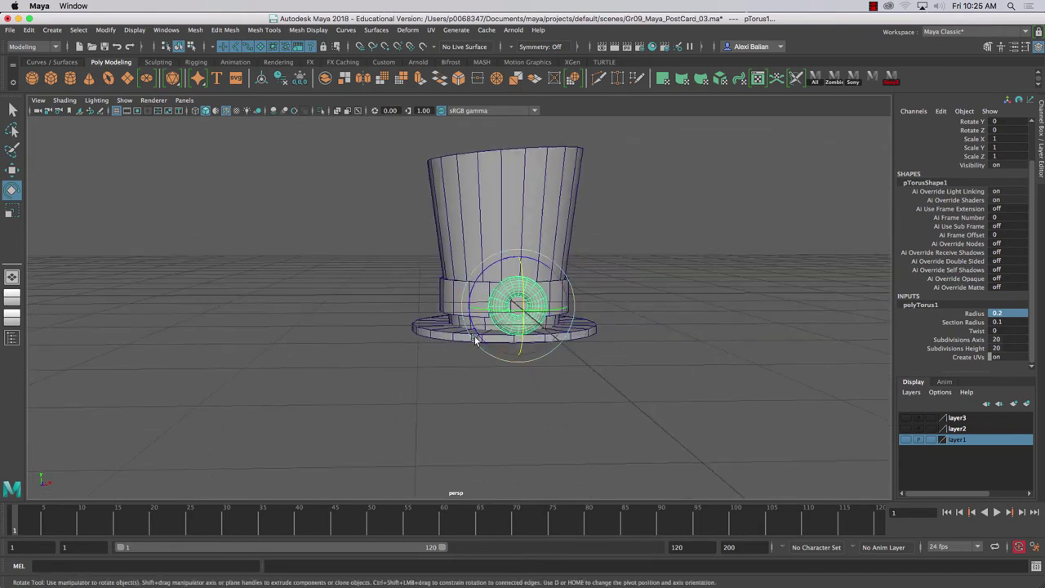
{"action": "left_click_drag", "start_coordinate": [476, 340], "coordinate": [518, 354]}
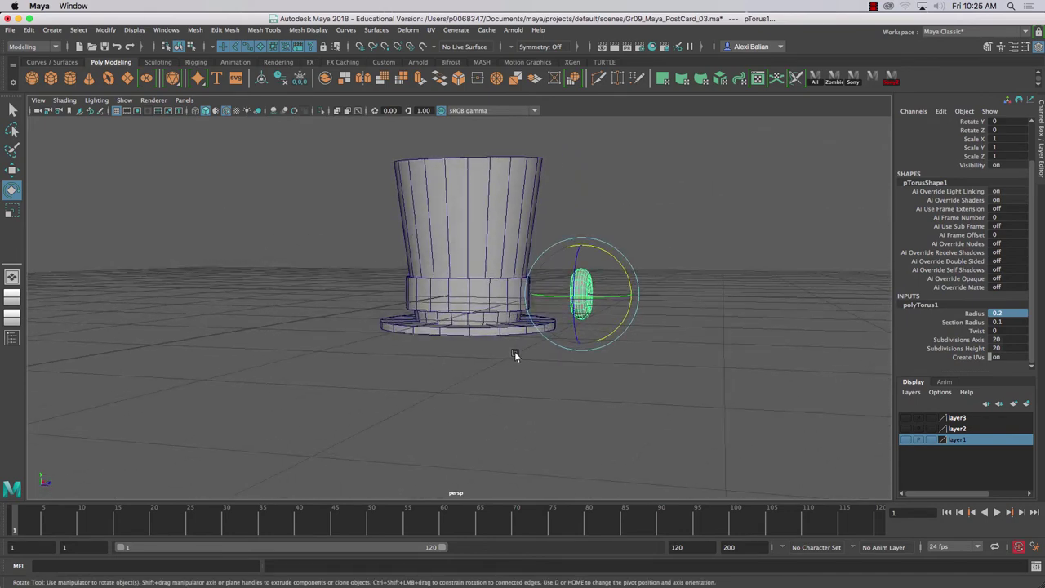
- Move the small torus back against the front of the hat band
{"action": "key", "text": "w"}
{"action": "left_click_drag", "start_coordinate": [638, 292], "coordinate": [583, 312]}
{"action": "left_click_drag", "start_coordinate": [506, 260], "coordinate": [383, 251]}
{"action": "scroll", "coordinate": [524, 296], "scroll_direction": "up", "scroll_amount": 3}
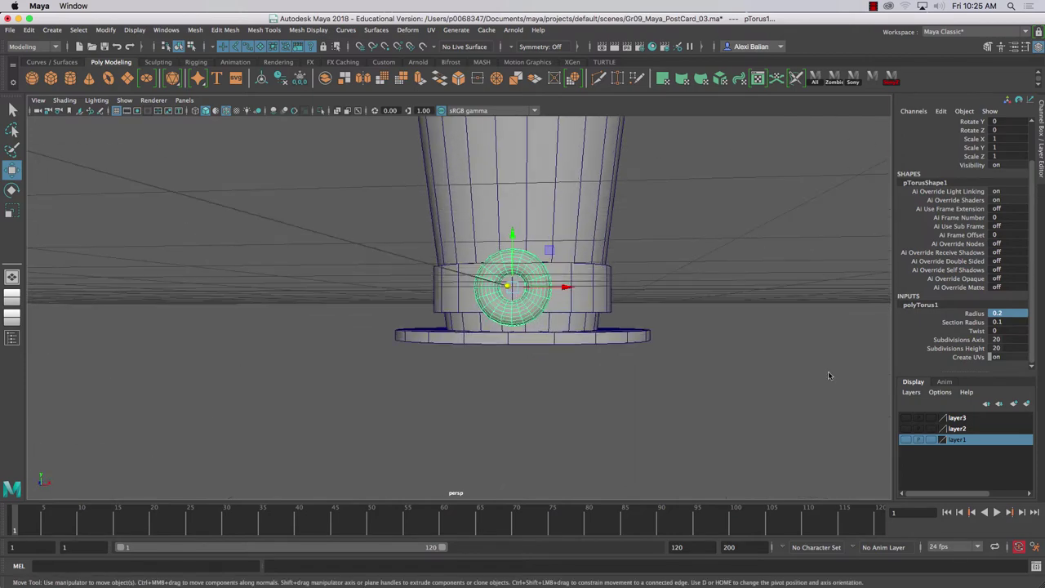
- Set the torus's radius to 0.1 and its section radius to 0.05
{"action": "double_click", "coordinate": [1018, 316]}
{"action": "key", "text": "BackSpace"}
{"action": "key", "text": "Return"}
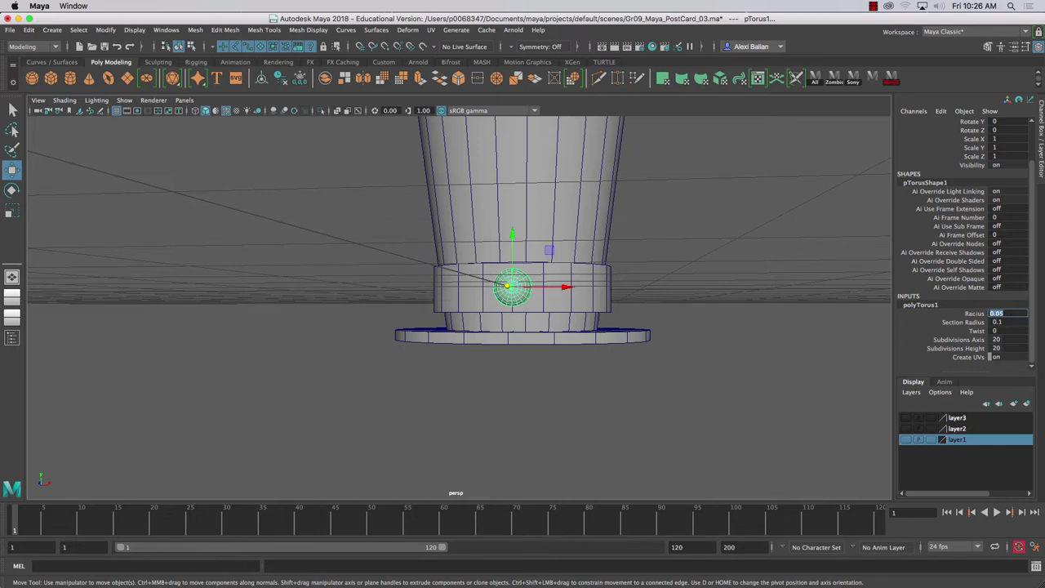
{"action": "type", "text": ".1"}
{"action": "key", "text": "Return"}
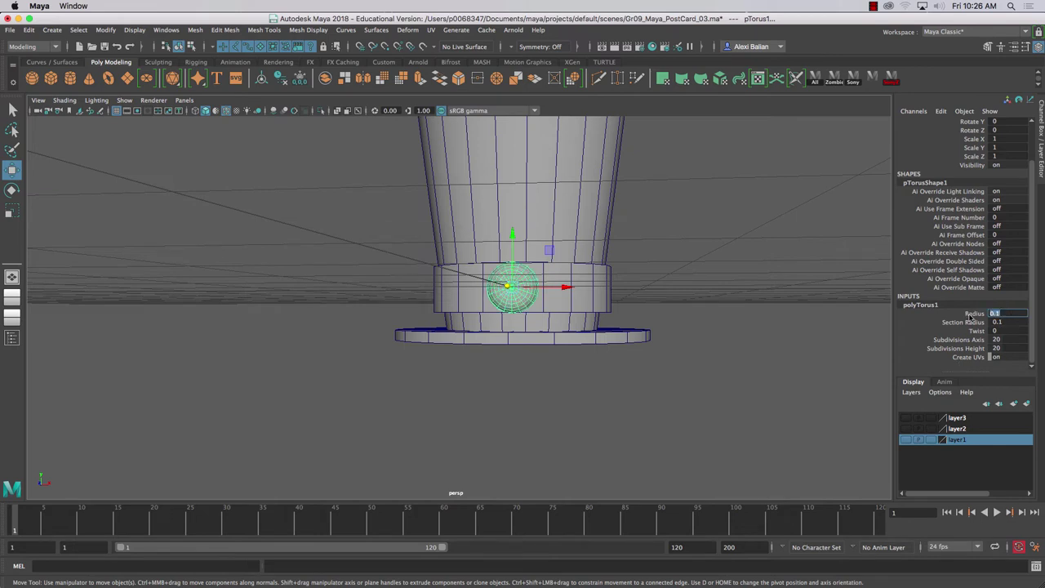
{"action": "left_click", "coordinate": [1013, 322]}
{"action": "key", "text": "Return"}
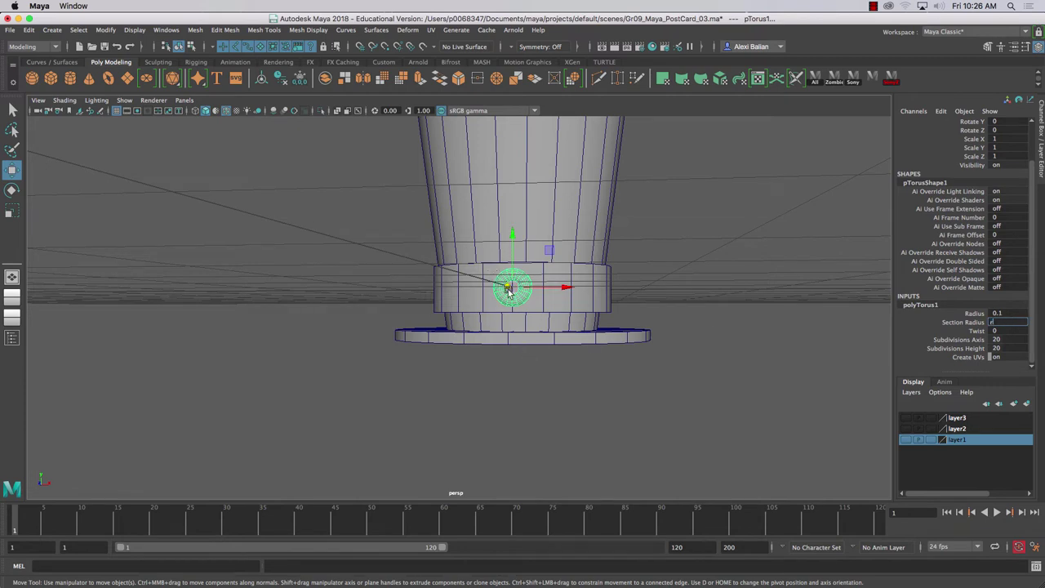
- Scale the torus uniformly to about 1.88 and tilt it to about 94° around X against the hat band
{"action": "left_click", "coordinate": [11, 211]}
{"action": "left_click_drag", "start_coordinate": [512, 286], "coordinate": [546, 290]}
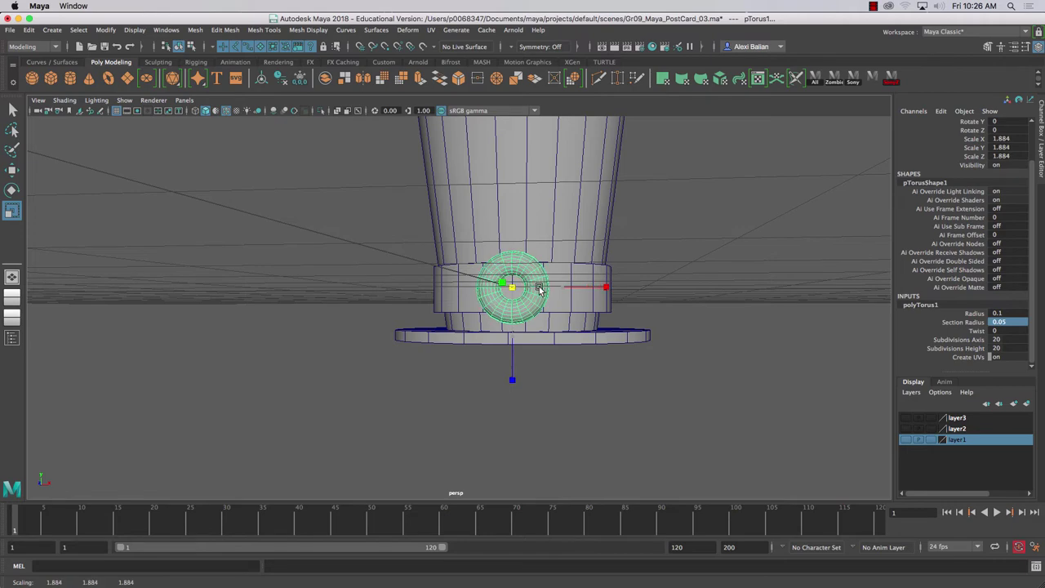
{"action": "left_click_drag", "start_coordinate": [226, 285], "coordinate": [350, 286]}
{"action": "key", "text": "e"}
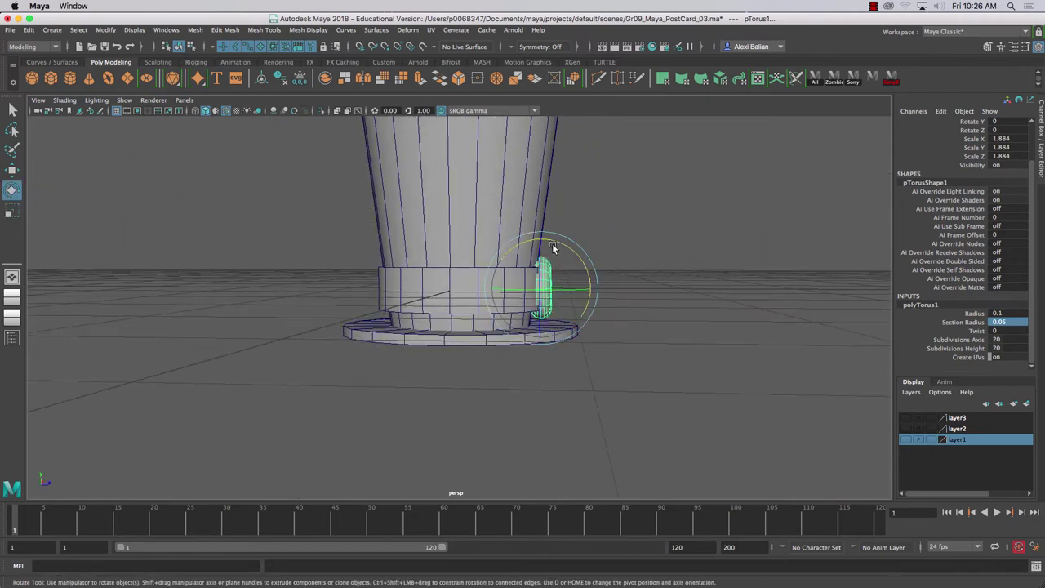
{"action": "left_click_drag", "start_coordinate": [562, 247], "coordinate": [570, 247]}
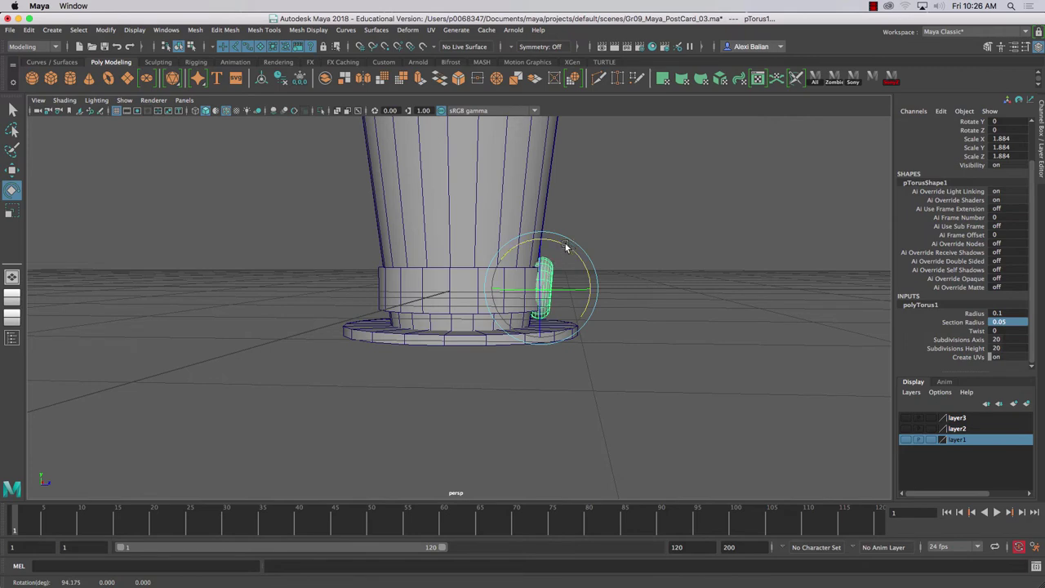
{"action": "left_click", "coordinate": [293, 252]}
- Select the top hat and the torus together and combine them into a single mesh
{"action": "left_click_drag", "start_coordinate": [294, 252], "coordinate": [221, 242], "text": "alt"}
{"action": "scroll", "coordinate": [286, 241], "scroll_direction": "down", "scroll_amount": 5}
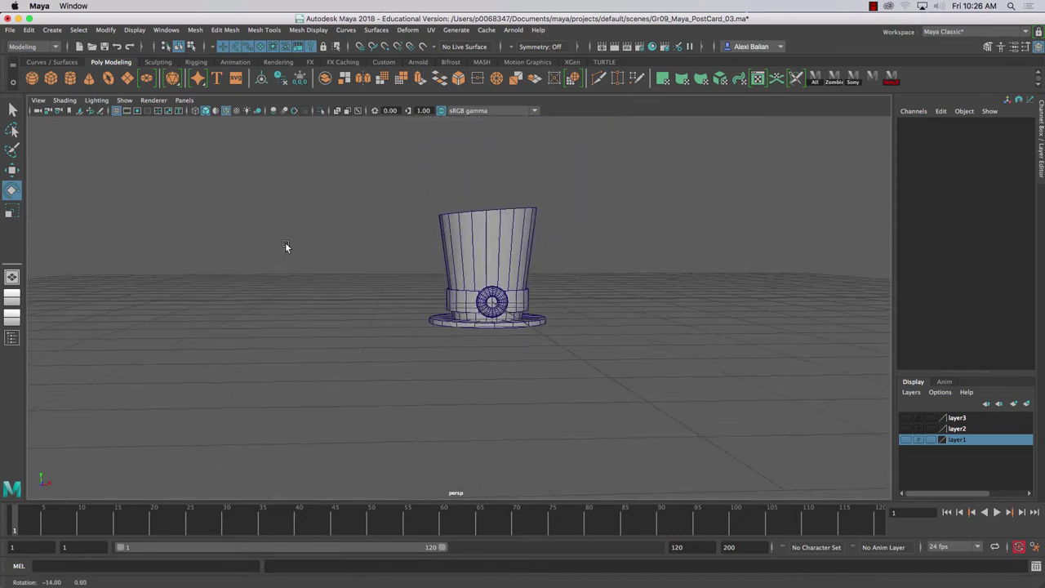
{"action": "left_click_drag", "start_coordinate": [361, 282], "coordinate": [378, 280], "text": "alt"}
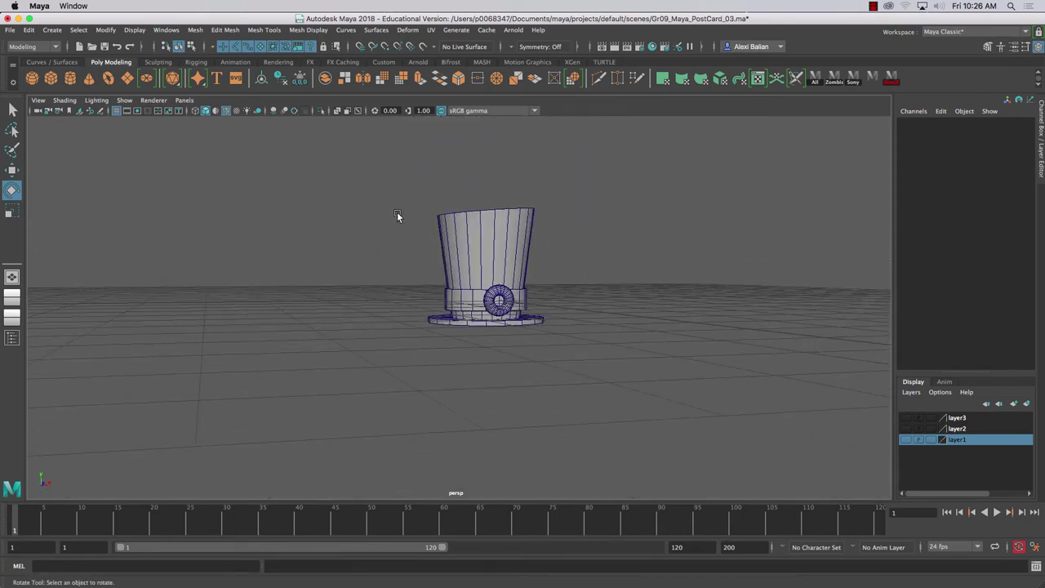
{"action": "left_click_drag", "start_coordinate": [398, 190], "coordinate": [593, 360]}
{"action": "left_click", "coordinate": [195, 29]}
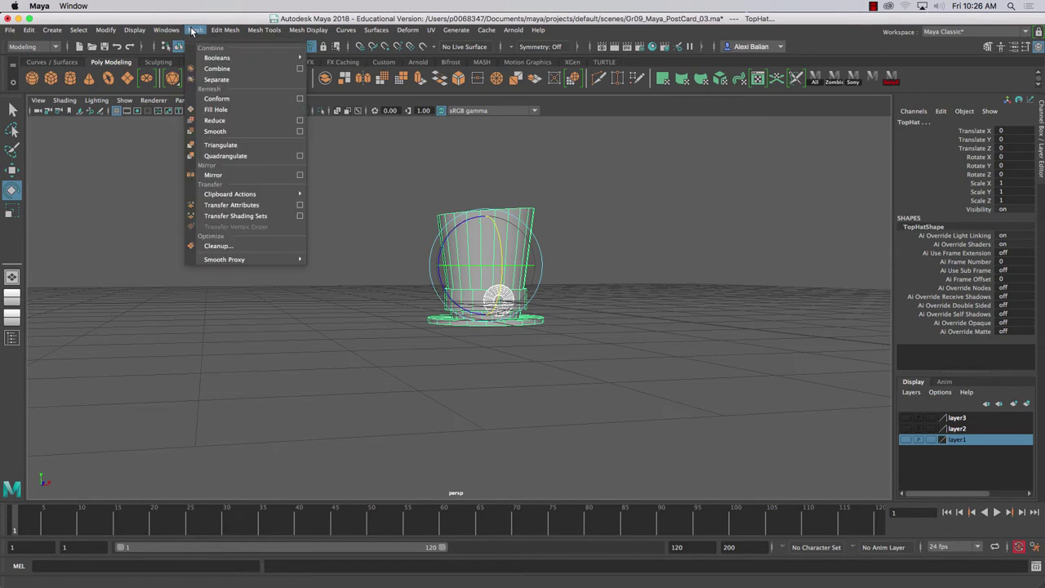
{"action": "left_click", "coordinate": [215, 71]}
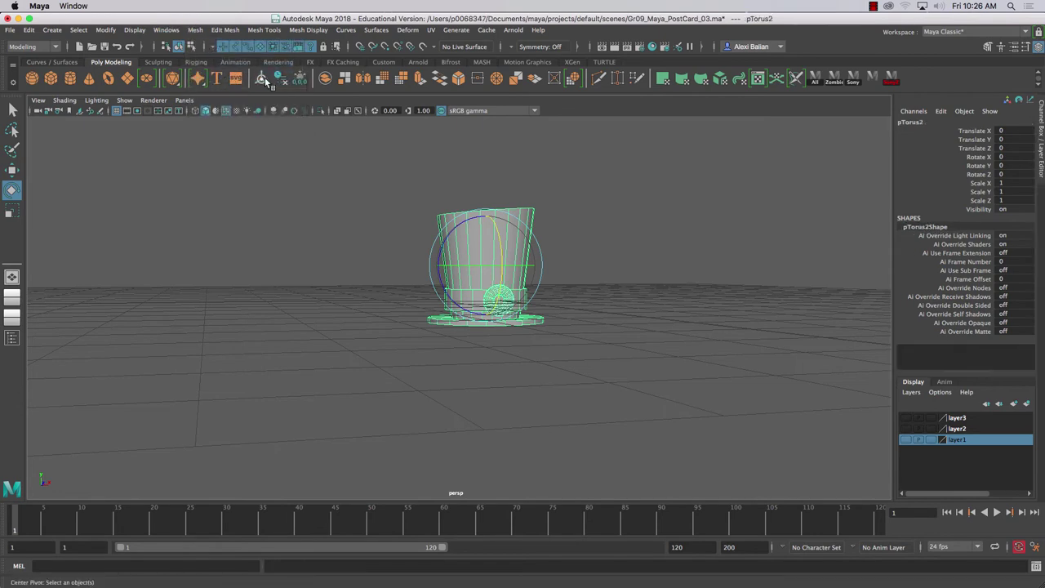
{"action": "left_click", "coordinate": [375, 279]}
- Assign a new Arnold aiAmbientOcclusion material to the combined hat
{"action": "scroll", "coordinate": [375, 279], "scroll_direction": "down", "scroll_amount": 4}
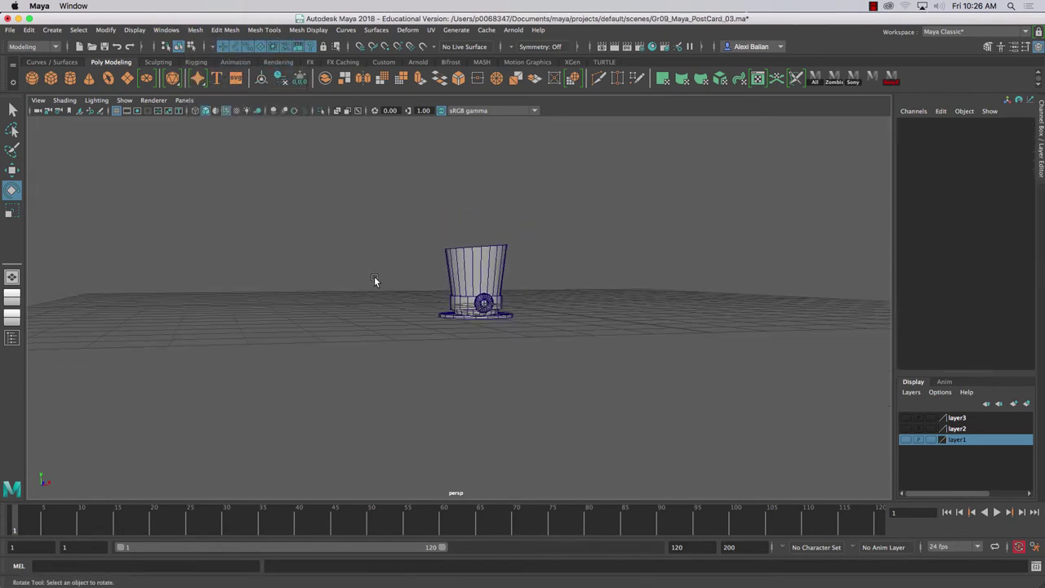
{"action": "scroll", "coordinate": [374, 277], "scroll_direction": "up", "scroll_amount": 5}
{"action": "left_click_drag", "start_coordinate": [374, 263], "coordinate": [377, 268]}
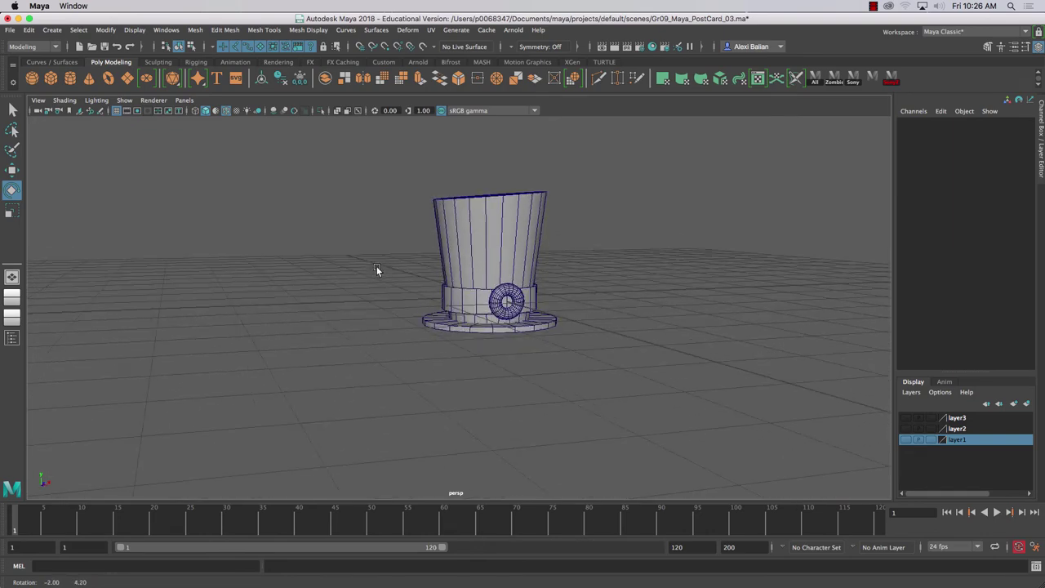
{"action": "left_click_drag", "start_coordinate": [393, 184], "coordinate": [592, 381]}
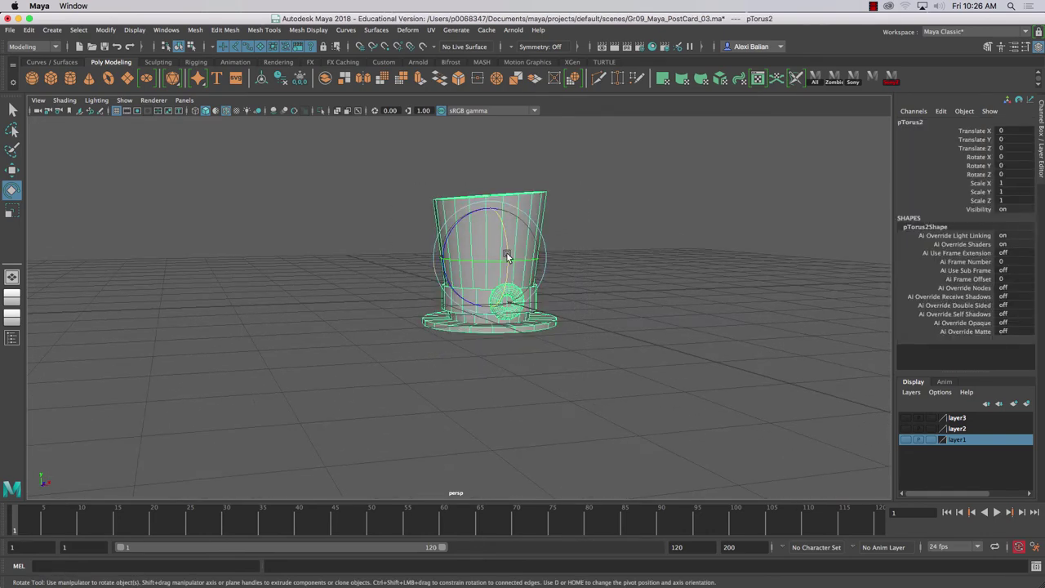
{"action": "key", "text": "w"}
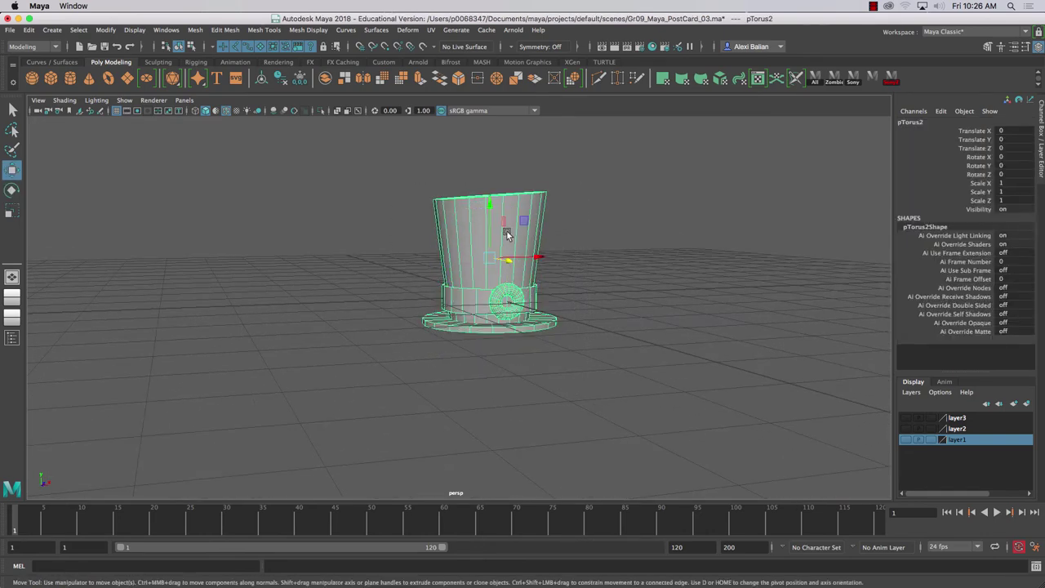
{"action": "right_click", "coordinate": [507, 234]}
{"action": "left_click", "coordinate": [504, 498]}
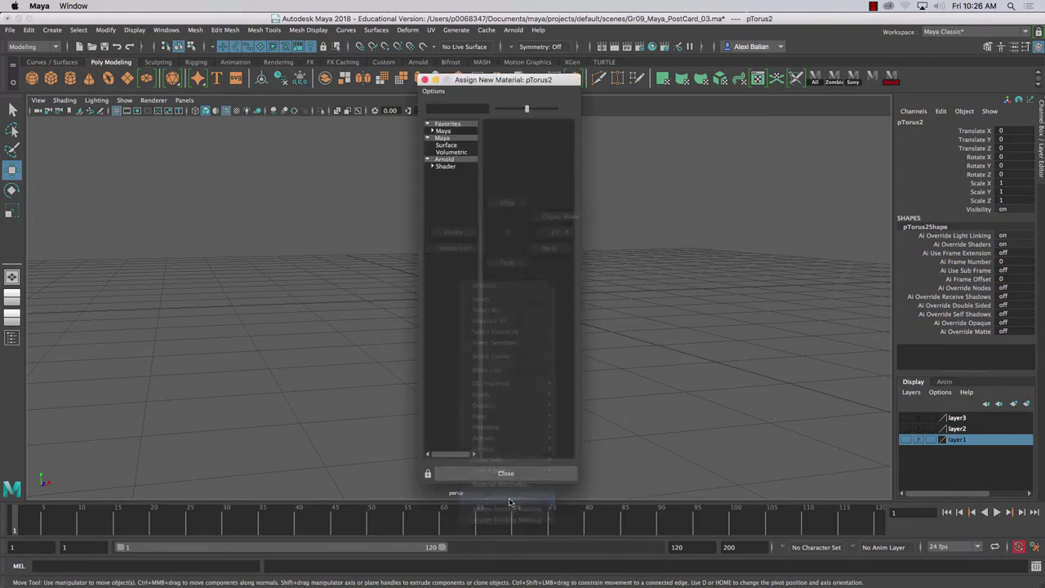
{"action": "left_click", "coordinate": [444, 159]}
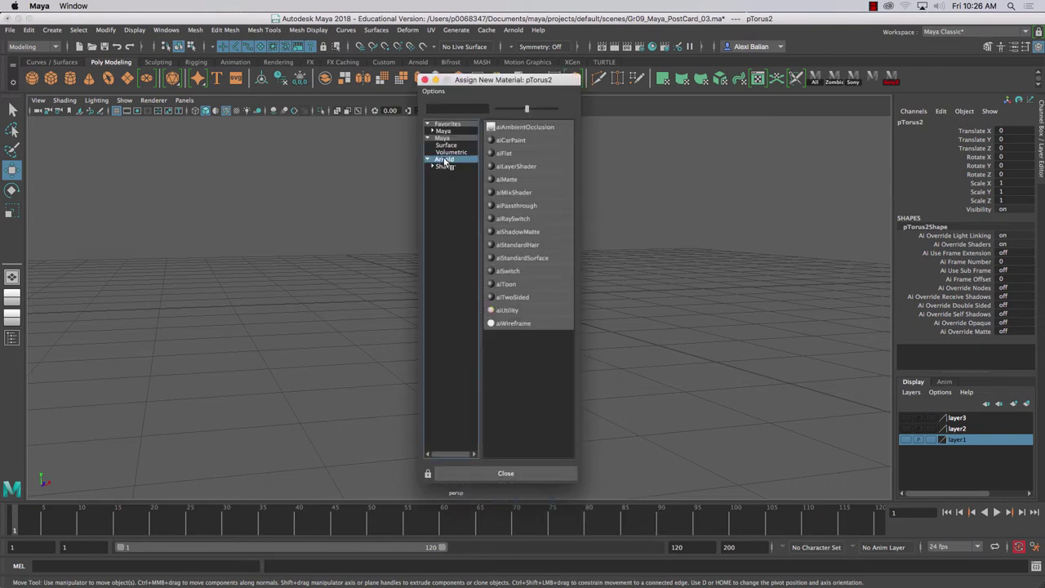
{"action": "left_click", "coordinate": [518, 128]}
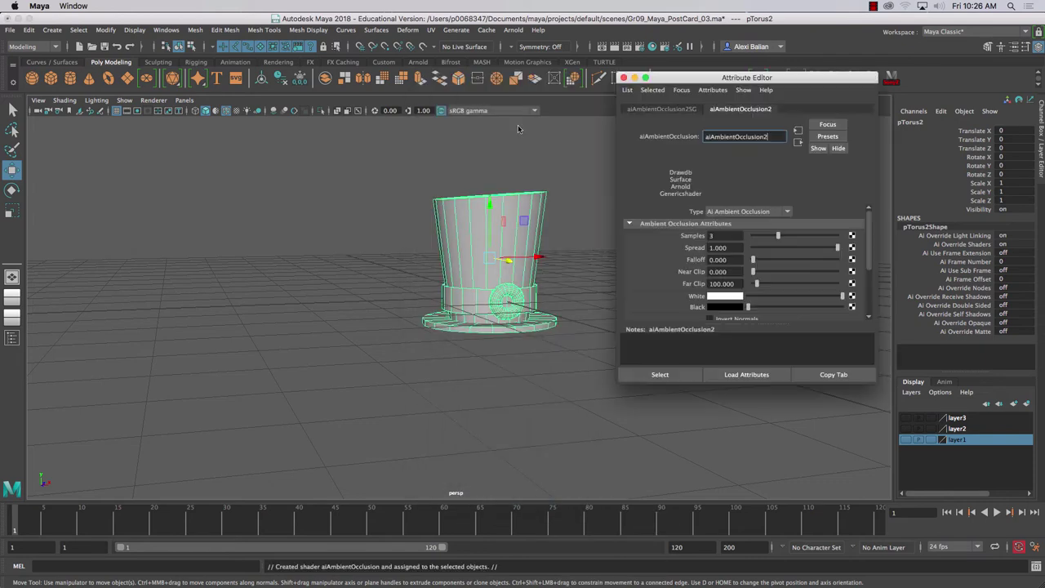
{"action": "left_click", "coordinate": [624, 77]}
- Render the current perspective view to check the hat with Arnold, then close the render
{"action": "left_click", "coordinate": [591, 147]}
{"action": "left_click_drag", "start_coordinate": [459, 240], "coordinate": [442, 248], "text": "alt"}
{"action": "left_click", "coordinate": [615, 47]}
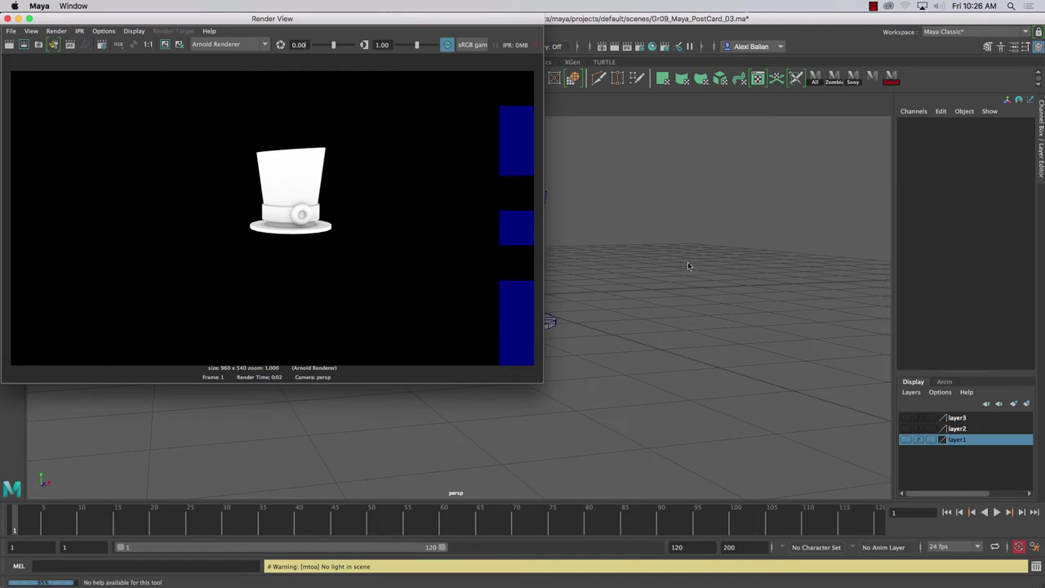
{"action": "left_click", "coordinate": [6, 18]}
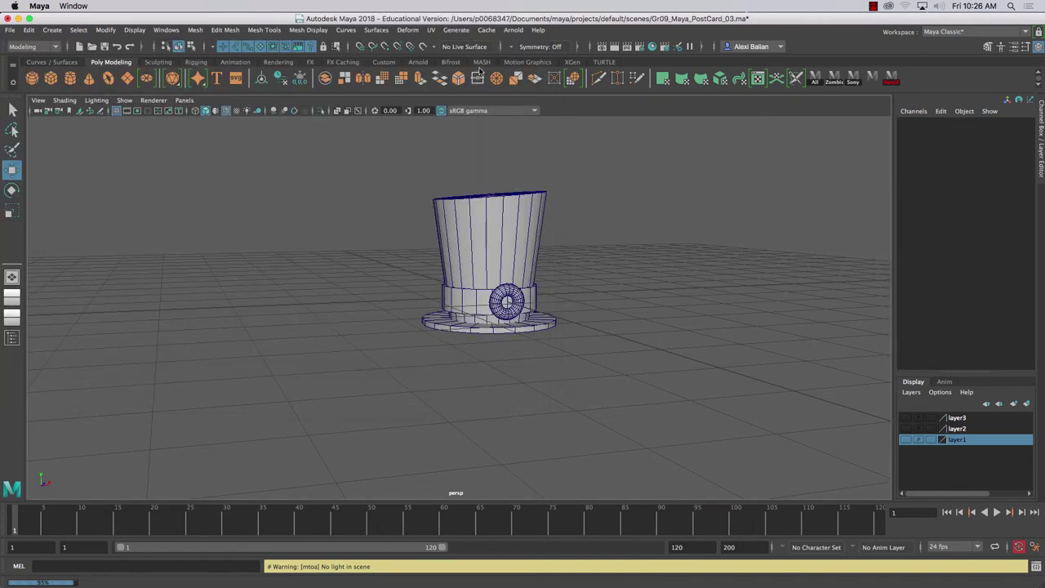
{"action": "left_click", "coordinate": [513, 31]}
{"action": "mouse_move", "coordinate": [535, 86]}
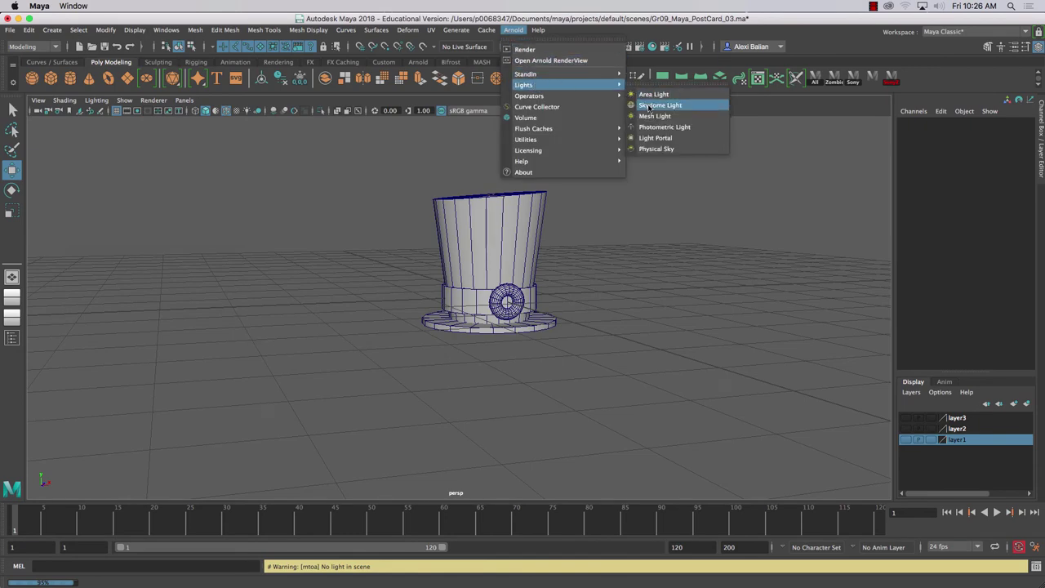
{"action": "left_click", "coordinate": [247, 180]}
{"action": "mouse_move", "coordinate": [293, 218]}
{"action": "left_mouse_down"}
{"action": "mouse_move", "coordinate": [287, 212]}
{"action": "mouse_move", "coordinate": [298, 214]}
{"action": "left_mouse_up"}
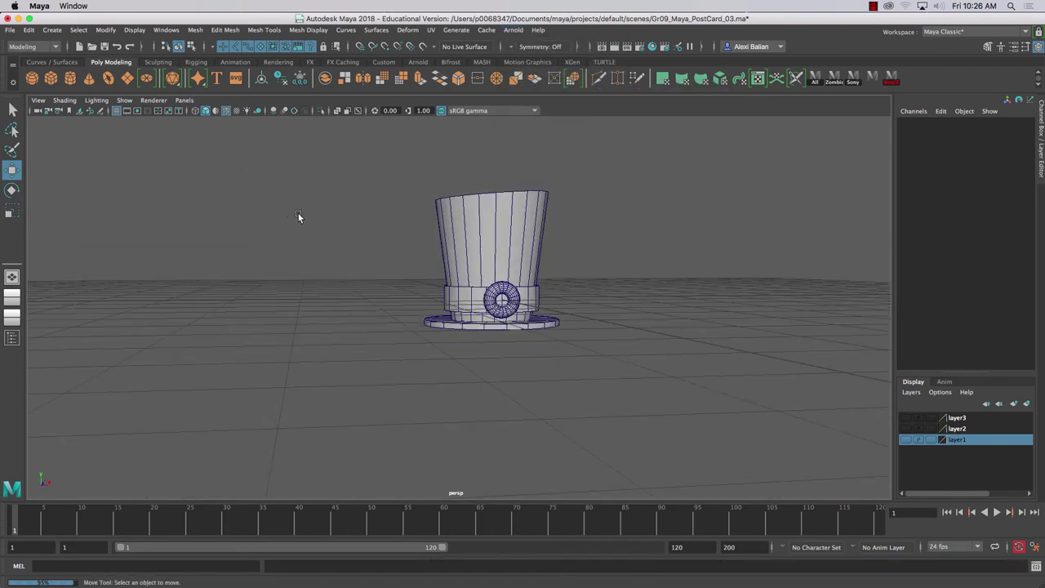
- Raise the combined hat to about 8.27 units along Y, well above the grid
{"action": "left_click", "coordinate": [450, 229]}
{"action": "left_click_drag", "start_coordinate": [286, 266], "coordinate": [338, 282]}
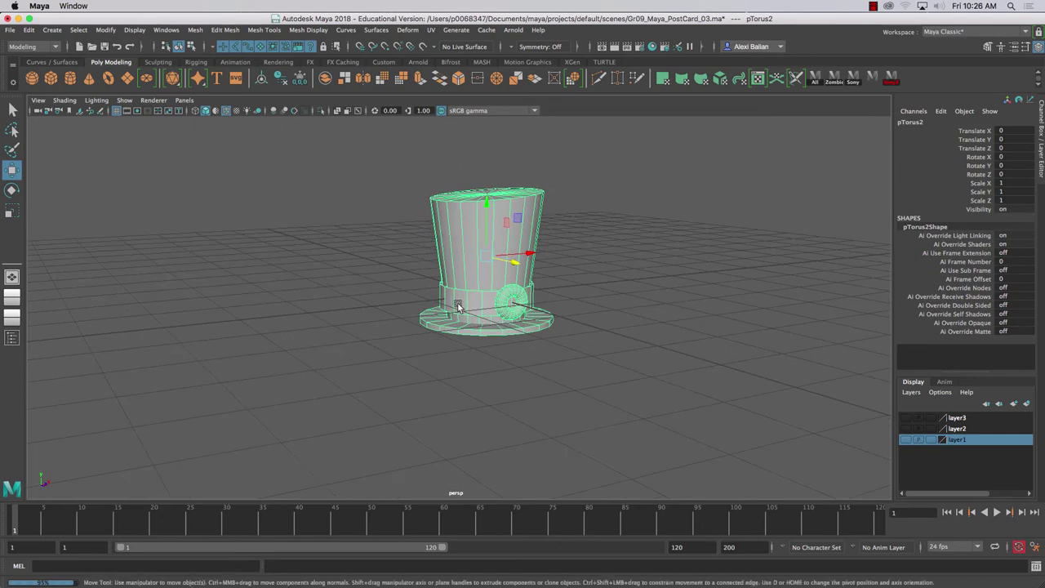
{"action": "left_click_drag", "start_coordinate": [498, 227], "coordinate": [496, 168]}
{"action": "scroll", "coordinate": [463, 222], "scroll_direction": "down", "scroll_amount": 8}
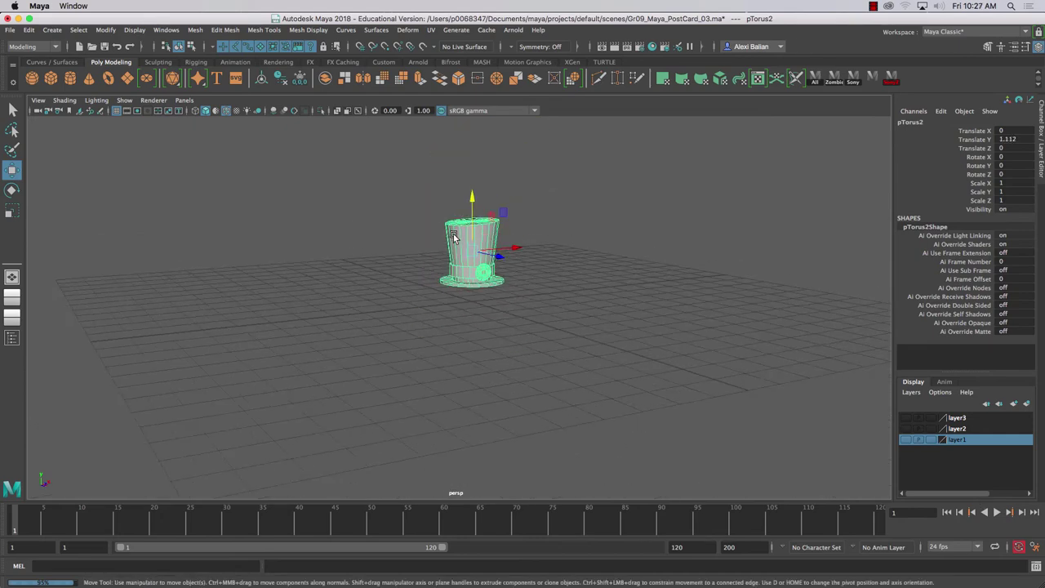
{"action": "left_click_drag", "start_coordinate": [463, 221], "coordinate": [463, 118]}
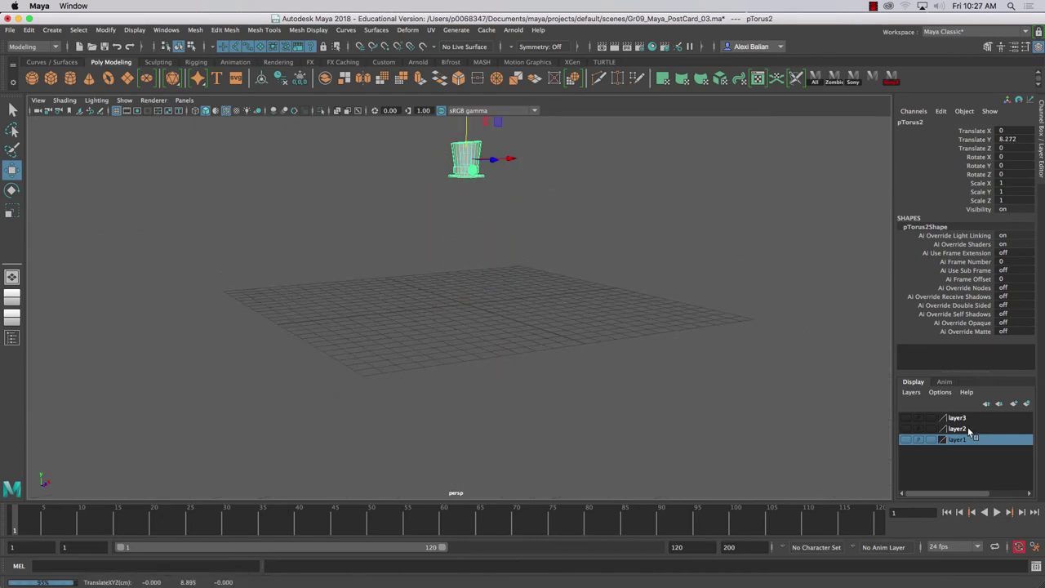
- Show layer3 and center the hat over the snowman at about -7.69 in X and 3.23 in Z
{"action": "left_click", "coordinate": [906, 418]}
{"action": "left_click_drag", "start_coordinate": [571, 354], "coordinate": [511, 356]}
{"action": "left_click_drag", "start_coordinate": [513, 162], "coordinate": [370, 196]}
{"action": "key", "text": "space"}
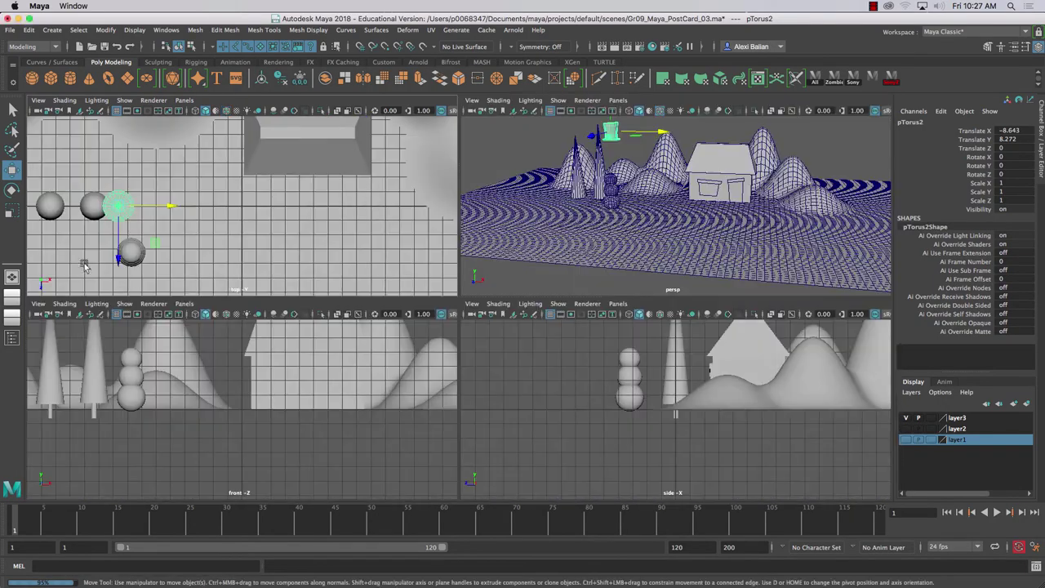
{"action": "left_click_drag", "start_coordinate": [151, 207], "coordinate": [164, 207]}
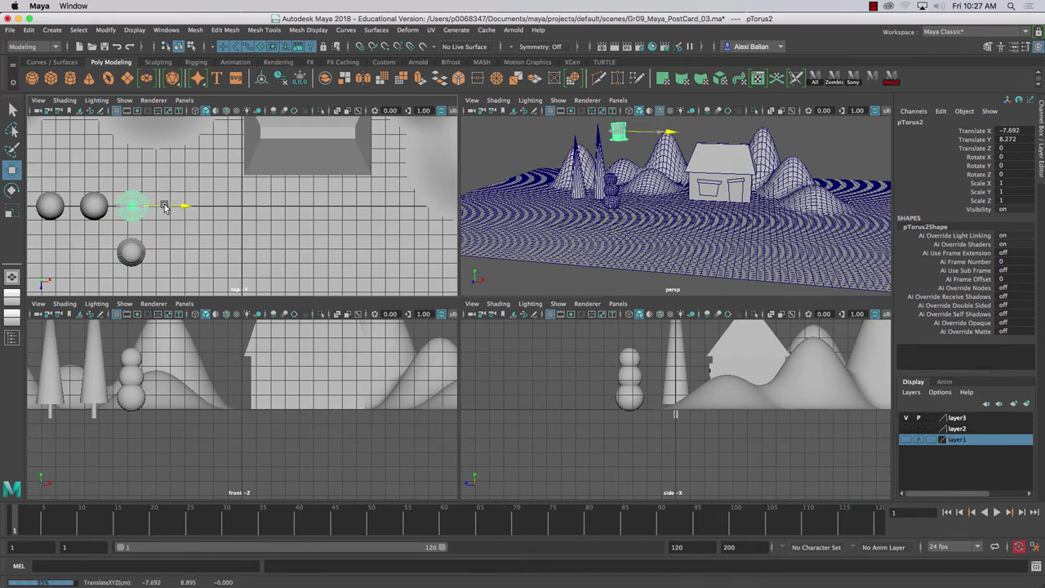
{"action": "left_click_drag", "start_coordinate": [136, 242], "coordinate": [126, 278]}
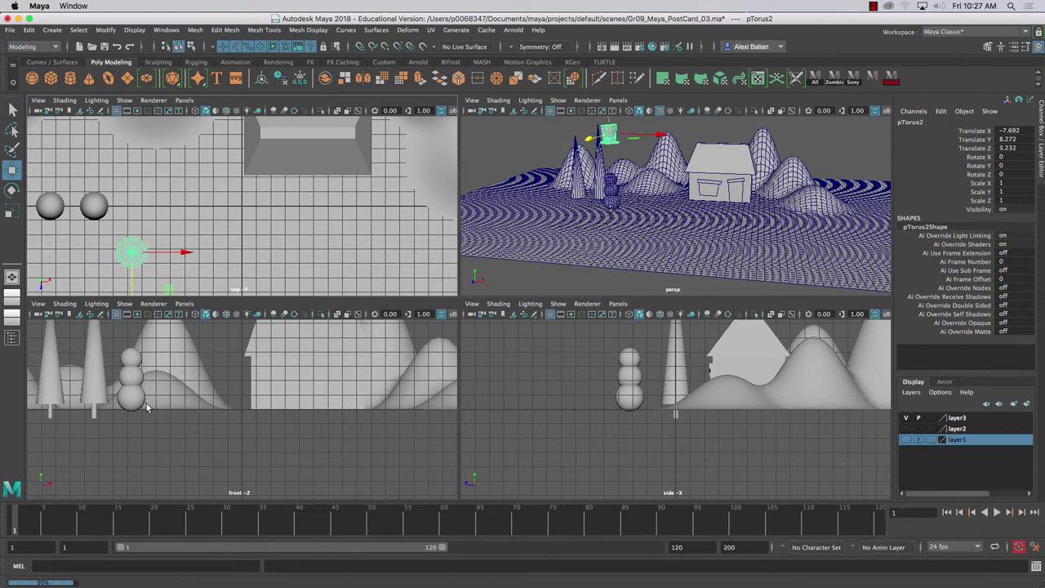
- Lower the hat to about 4.38 in Y so it sits on the snowman's head
{"action": "scroll", "coordinate": [187, 390], "scroll_direction": "down", "scroll_amount": 6}
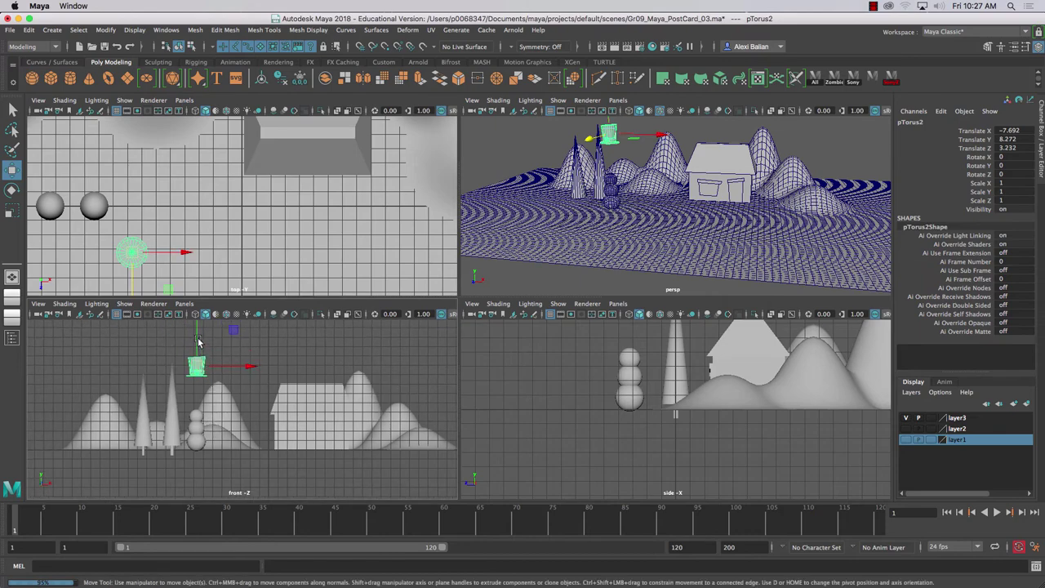
{"action": "left_click_drag", "start_coordinate": [197, 342], "coordinate": [200, 377]}
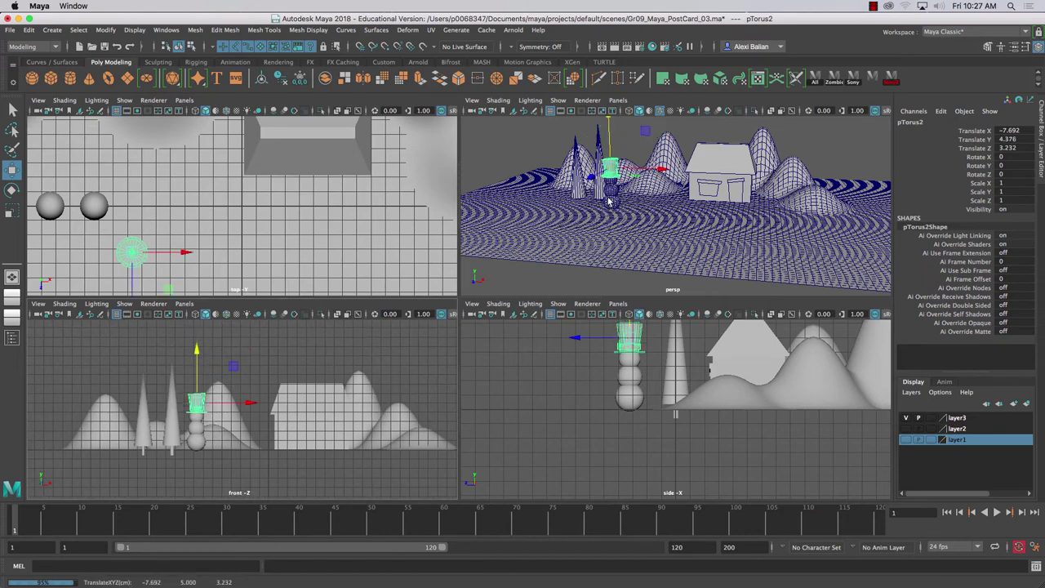
{"action": "scroll", "coordinate": [629, 217], "scroll_direction": "down", "scroll_amount": 6}
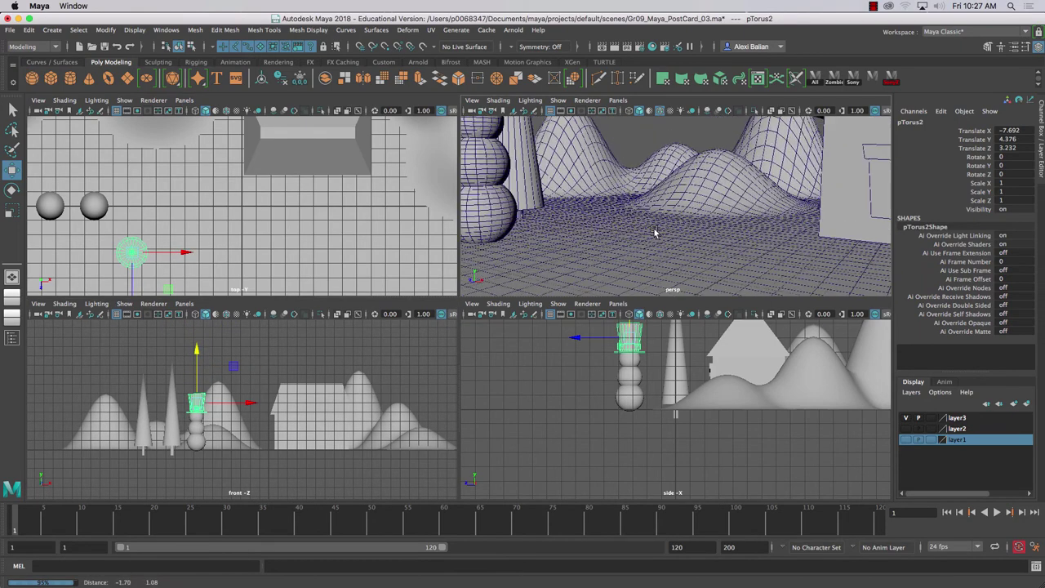
{"action": "left_click_drag", "start_coordinate": [655, 233], "coordinate": [742, 293]}
{"action": "left_click_drag", "start_coordinate": [637, 247], "coordinate": [691, 252]}
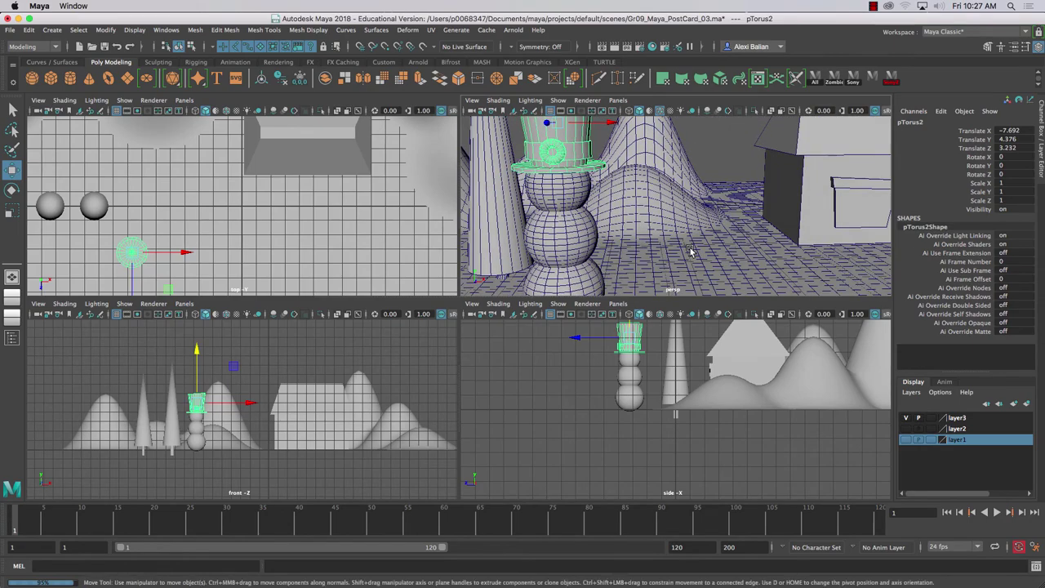
- Enlarge the perspective view, deselect the hat and turn off the wireframe on shaded display
{"action": "key", "text": "space"}
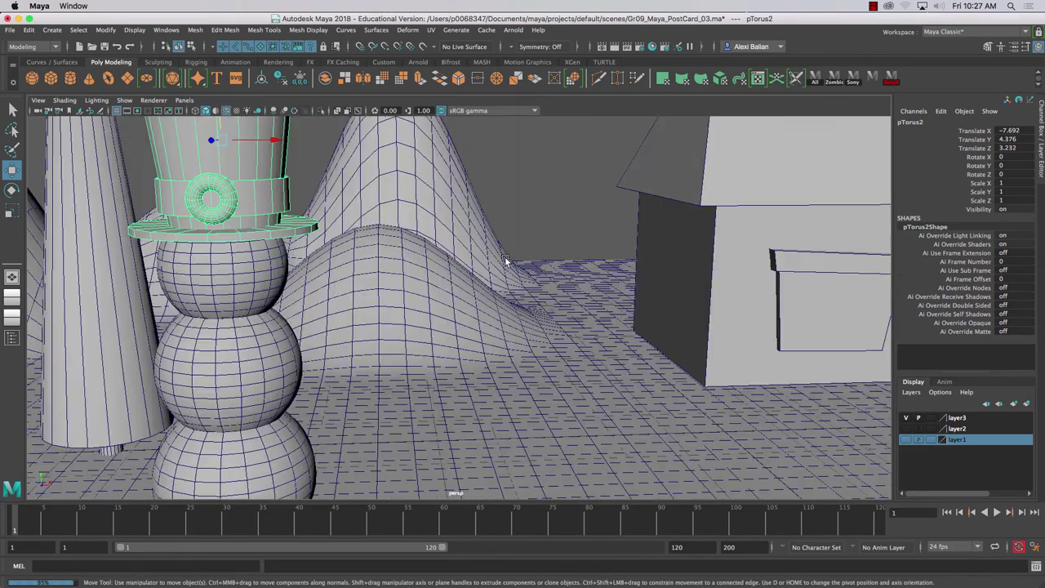
{"action": "scroll", "coordinate": [506, 259], "scroll_direction": "down", "scroll_amount": 3}
{"action": "left_click", "coordinate": [221, 143]}
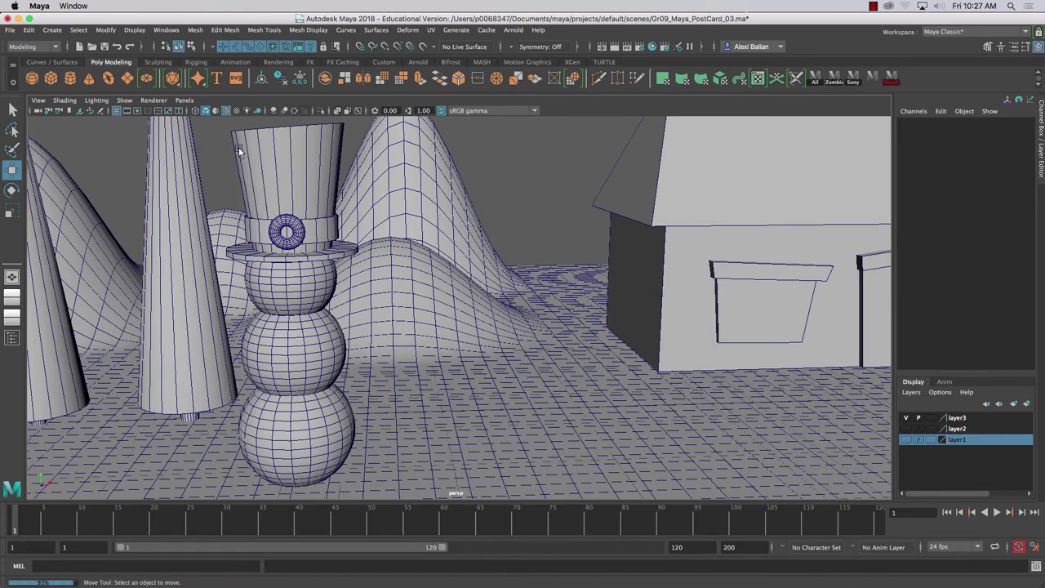
{"action": "left_click", "coordinate": [225, 114]}
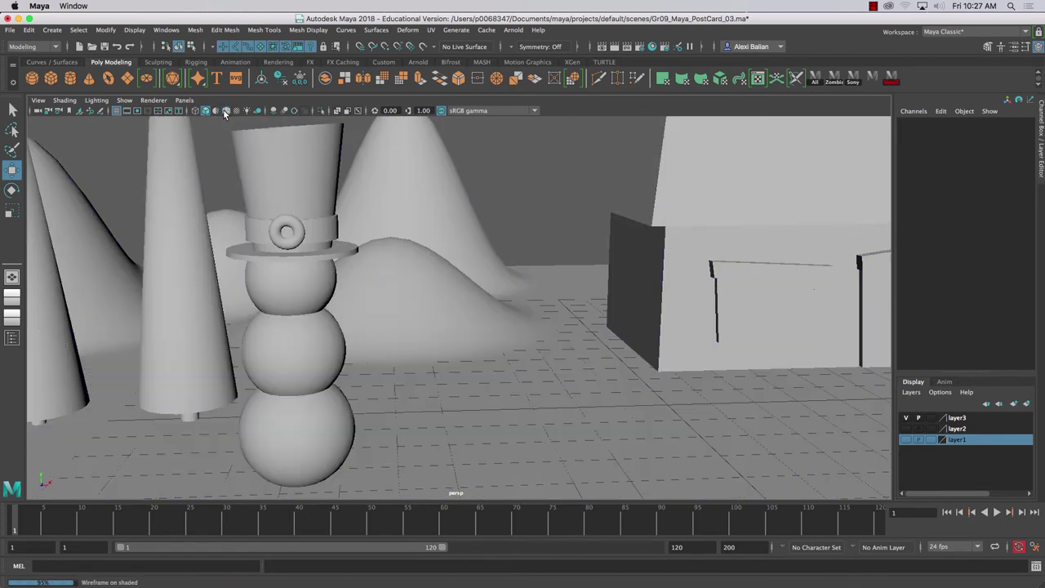
- Turn the wireframe on shaded display back on and select the top hat on the snowman
{"action": "left_click", "coordinate": [226, 114]}
{"action": "left_click_drag", "start_coordinate": [245, 155], "coordinate": [276, 184]}
{"action": "left_click", "coordinate": [276, 184]}
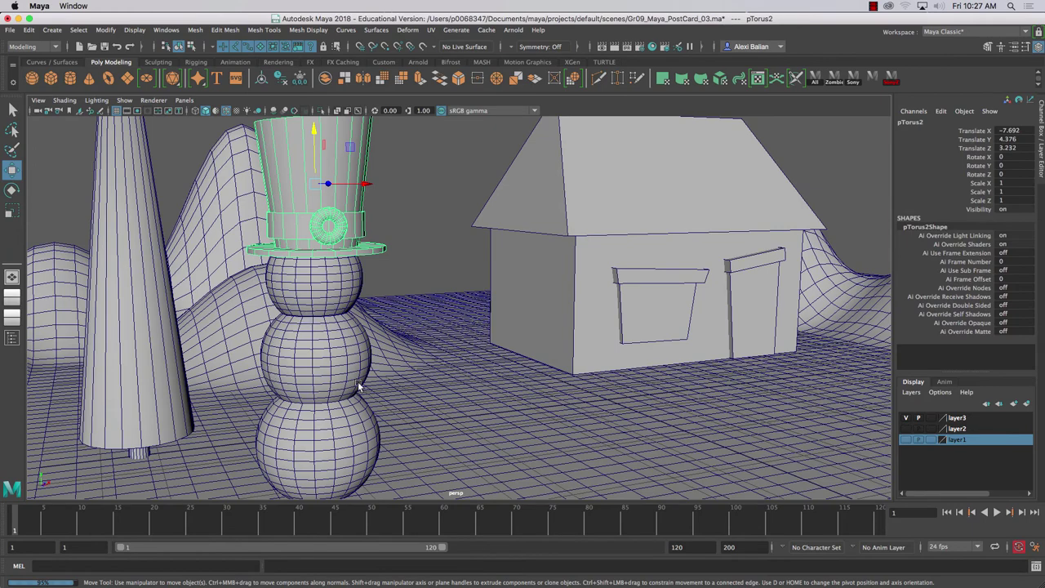
- Tilt the hat to about 4.25 degrees in Z and shift it to about -7.84 in X over the head
{"action": "mouse_move", "coordinate": [327, 308]}
{"action": "left_mouse_down"}
{"action": "mouse_move", "coordinate": [306, 311]}
{"action": "mouse_move", "coordinate": [320, 309]}
{"action": "left_mouse_up"}
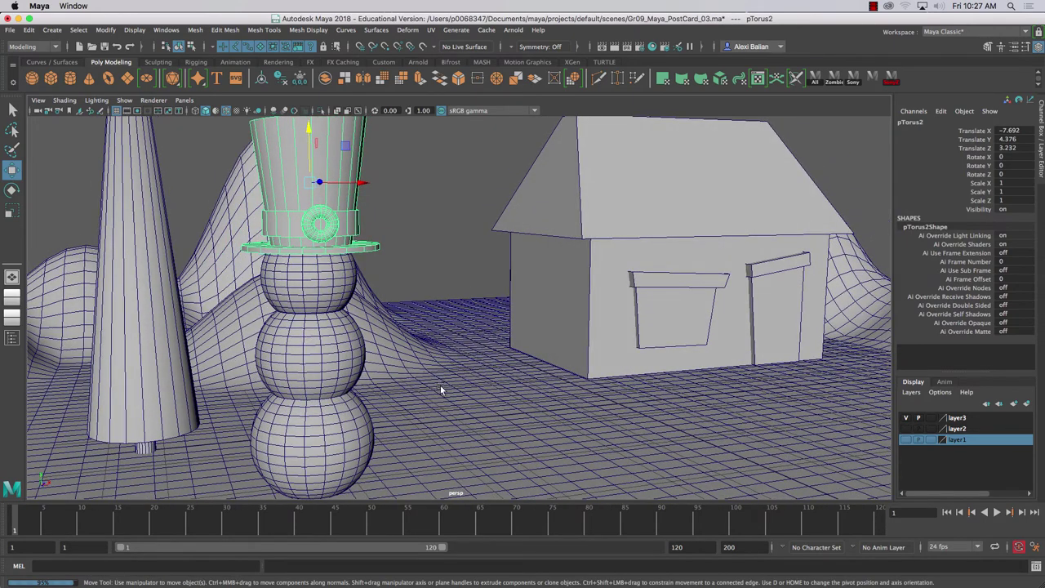
{"action": "left_click_drag", "start_coordinate": [720, 399], "coordinate": [327, 264]}
{"action": "key", "text": "e"}
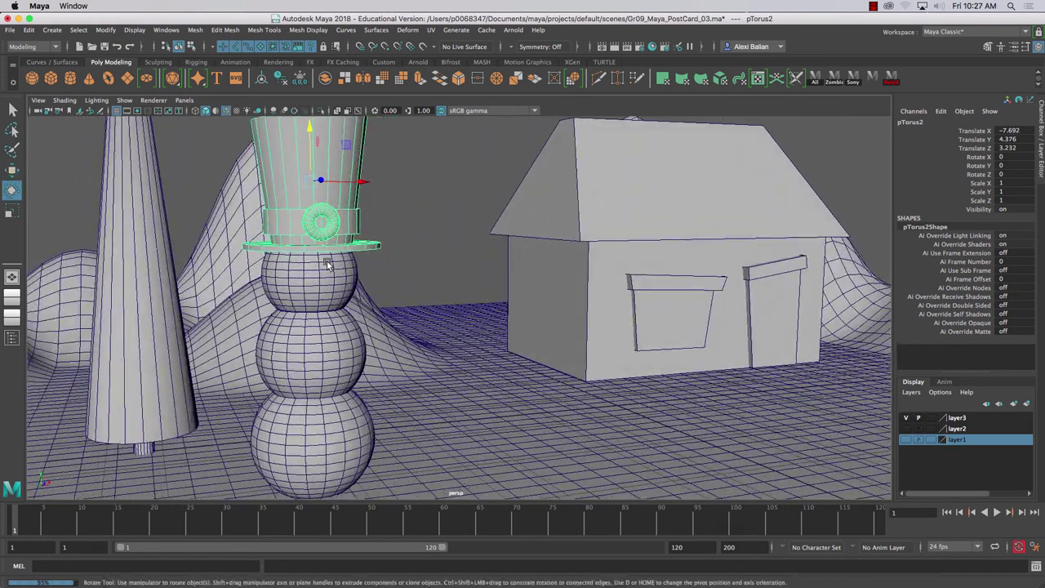
{"action": "left_click_drag", "start_coordinate": [269, 155], "coordinate": [263, 163]}
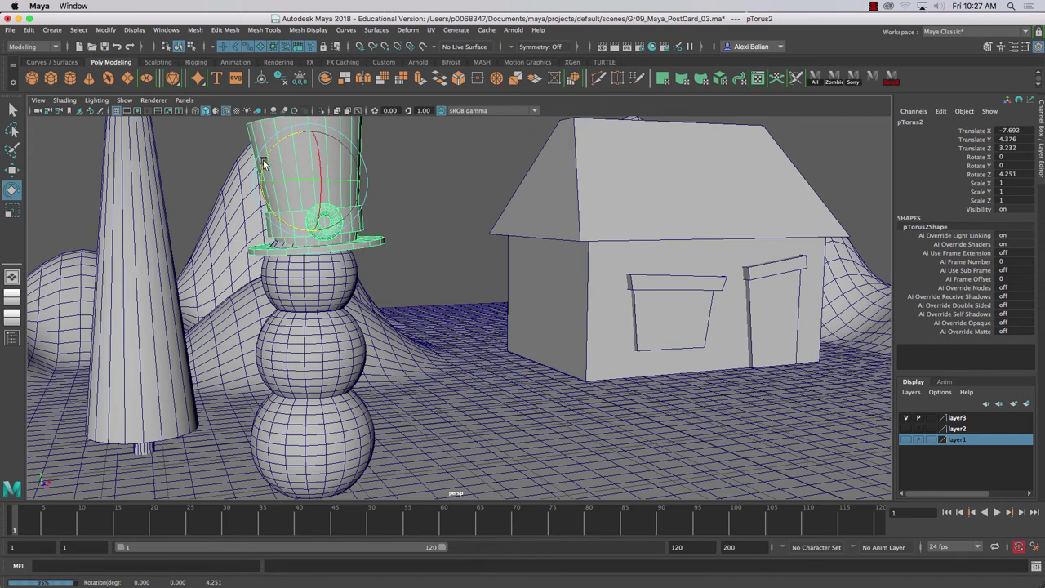
{"action": "key", "text": "w"}
{"action": "left_click_drag", "start_coordinate": [360, 181], "coordinate": [333, 214]}
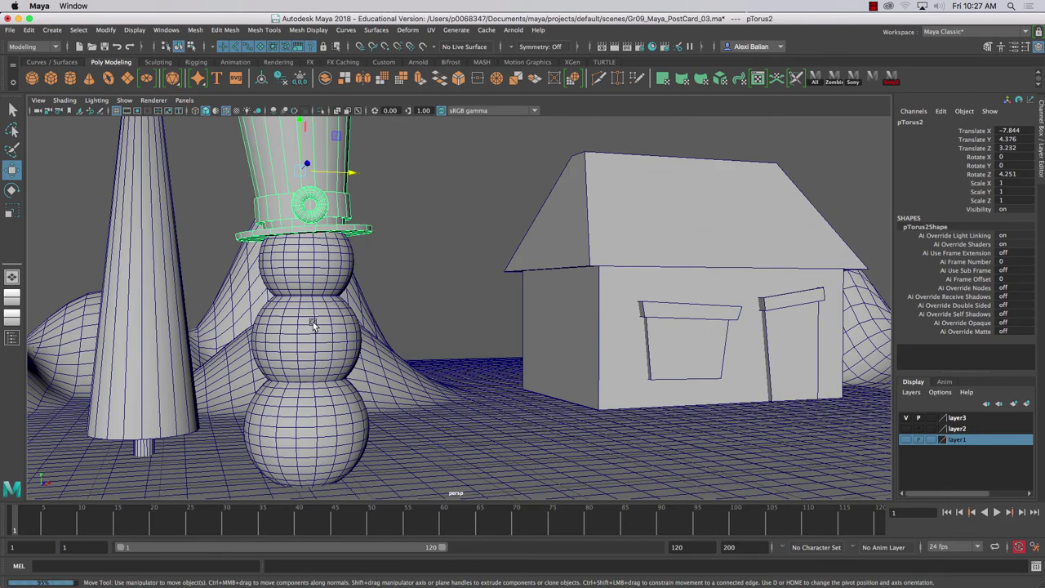
- Review the scene's object list in the Outliner and close it again
{"action": "left_click_drag", "start_coordinate": [313, 322], "coordinate": [374, 352], "text": "alt"}
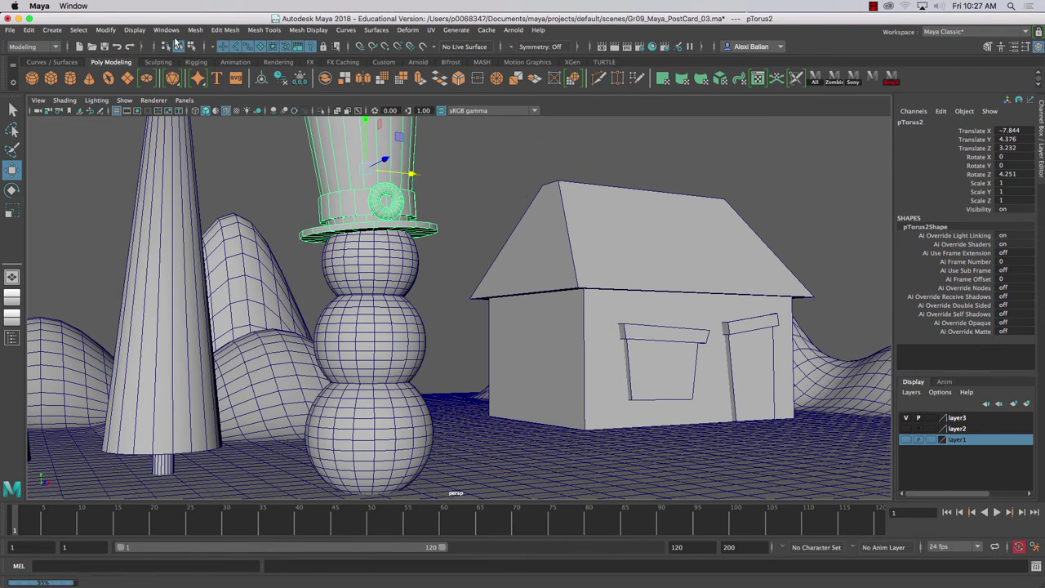
{"action": "left_click", "coordinate": [166, 30]}
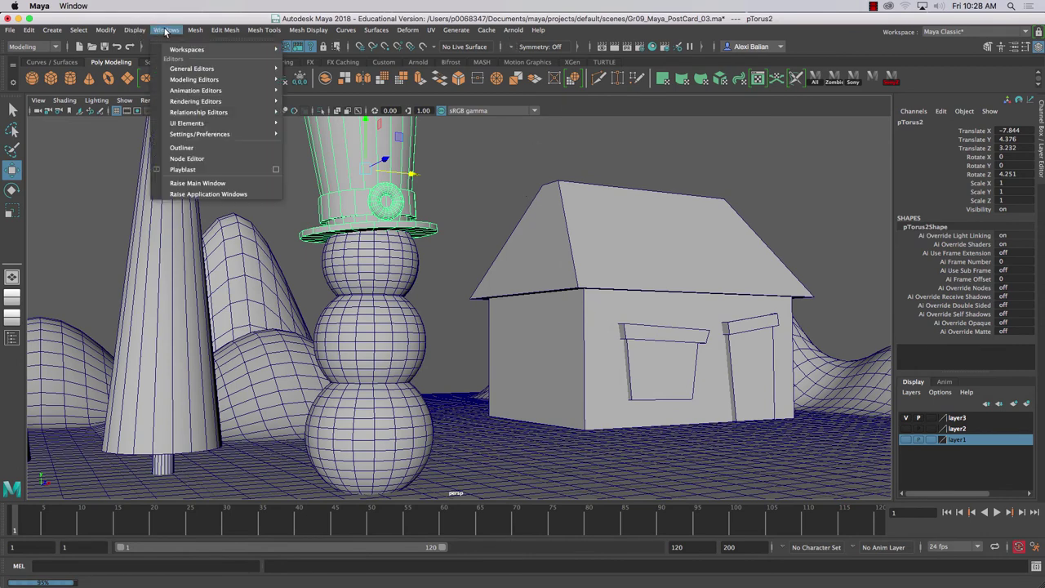
{"action": "left_click", "coordinate": [180, 149]}
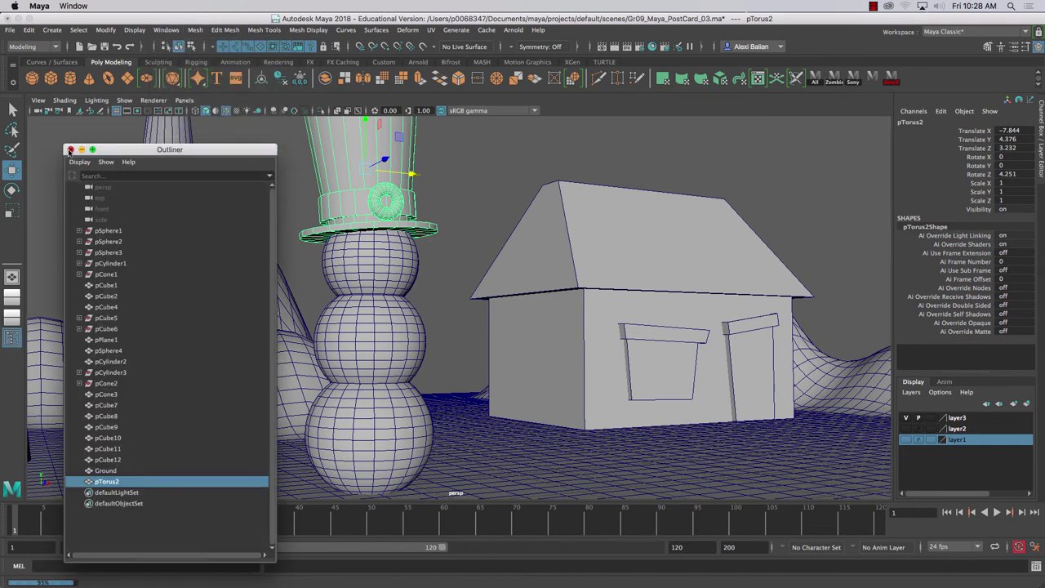
{"action": "left_click", "coordinate": [70, 151]}
- Add an Arnold Skydome Light to the scene
{"action": "left_click", "coordinate": [513, 29]}
{"action": "mouse_move", "coordinate": [552, 87]}
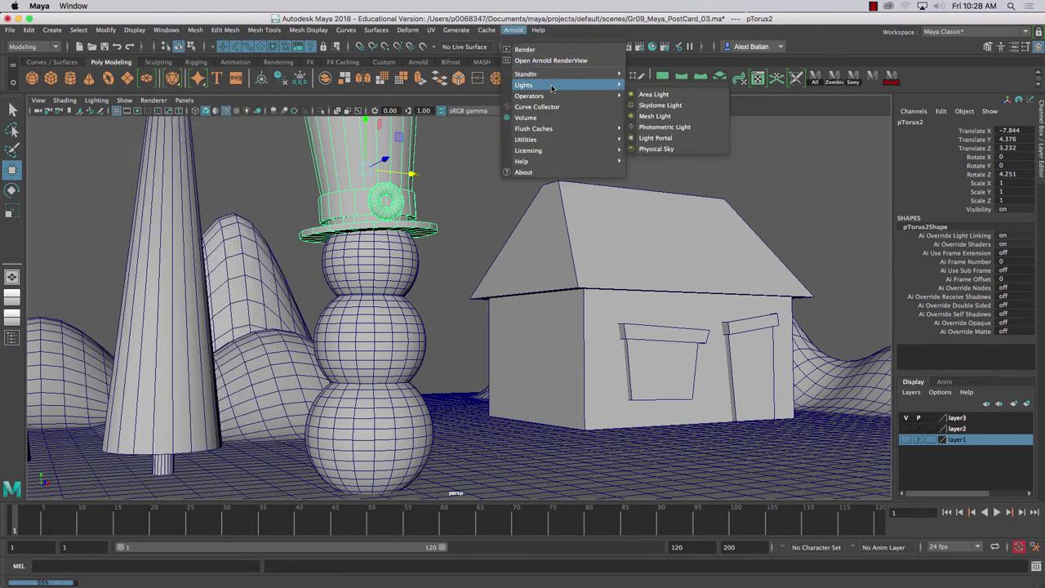
{"action": "left_click", "coordinate": [654, 105]}
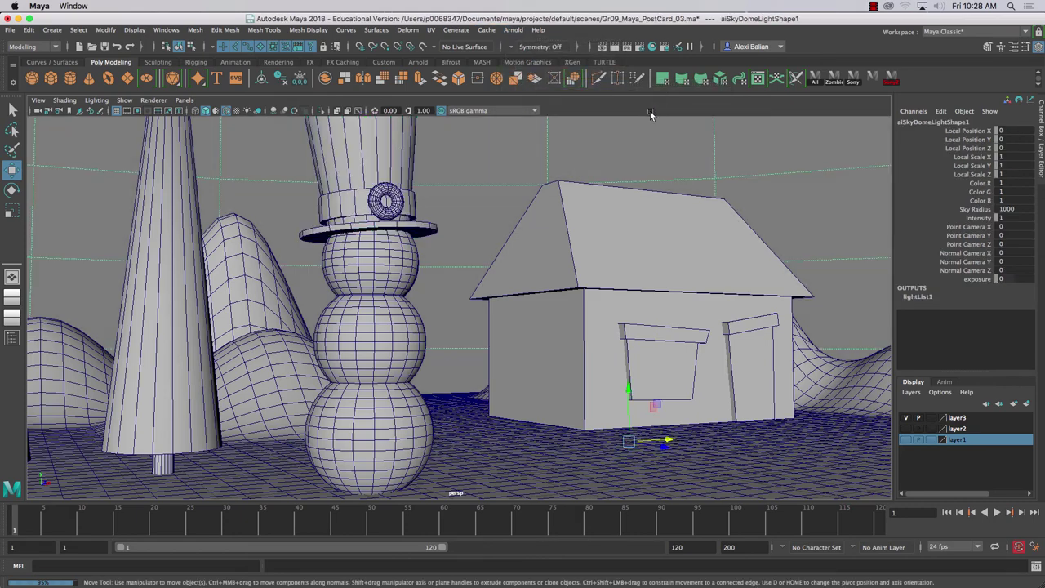
{"action": "left_click_drag", "start_coordinate": [557, 244], "coordinate": [579, 272]}
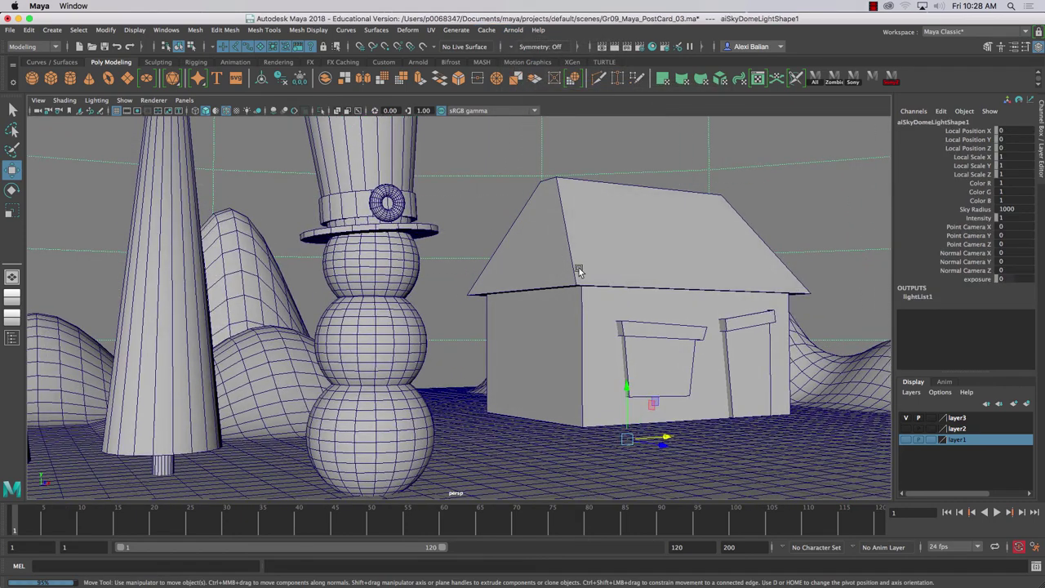
{"action": "left_click", "coordinate": [595, 327]}
{"action": "key", "text": "e"}
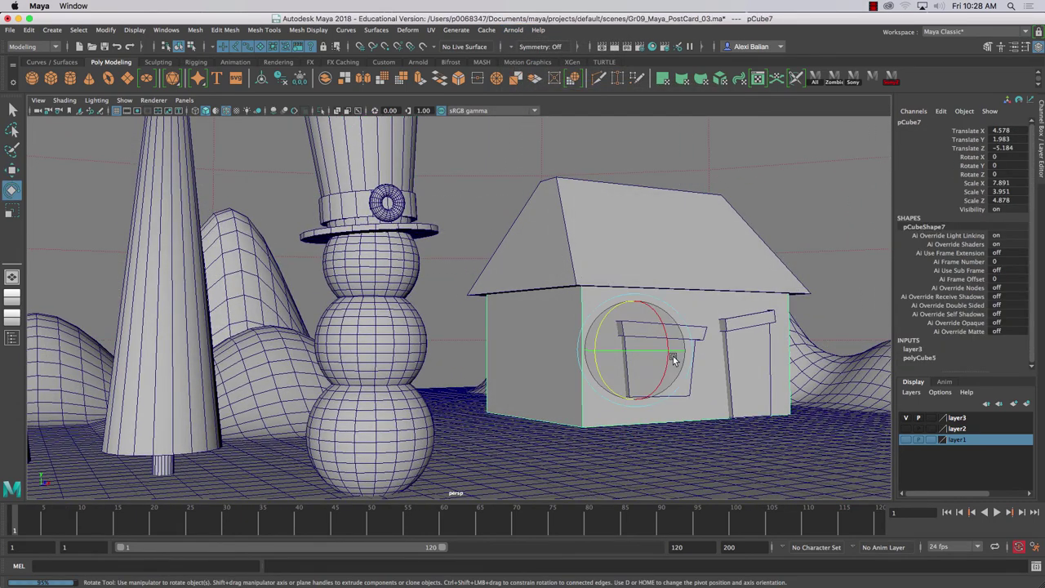
{"action": "left_click_drag", "start_coordinate": [676, 349], "coordinate": [651, 355]}
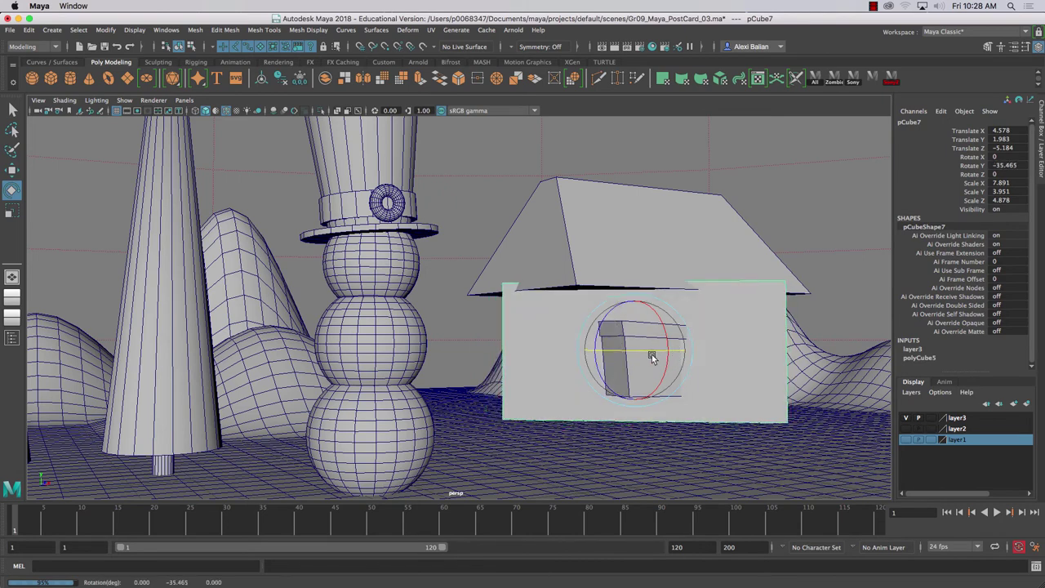
{"action": "key", "text": "ctrl+z"}
{"action": "left_click_drag", "start_coordinate": [521, 224], "coordinate": [775, 398]}
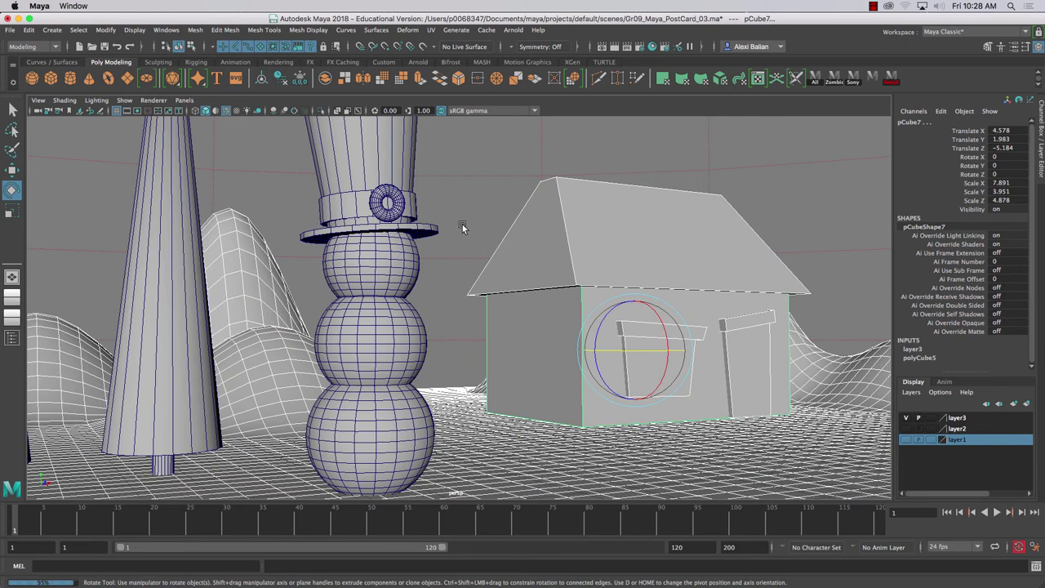
- Select the house's roof, walls, window and door parts and combine them into one mesh
{"action": "left_click", "coordinate": [587, 216]}
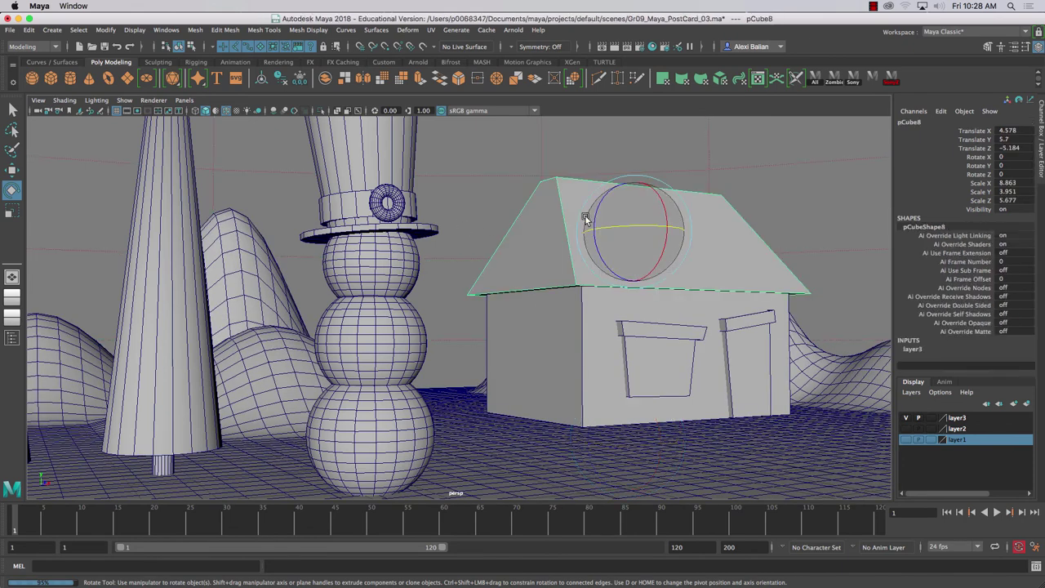
{"action": "key", "text": "w"}
{"action": "left_click", "coordinate": [583, 327]}
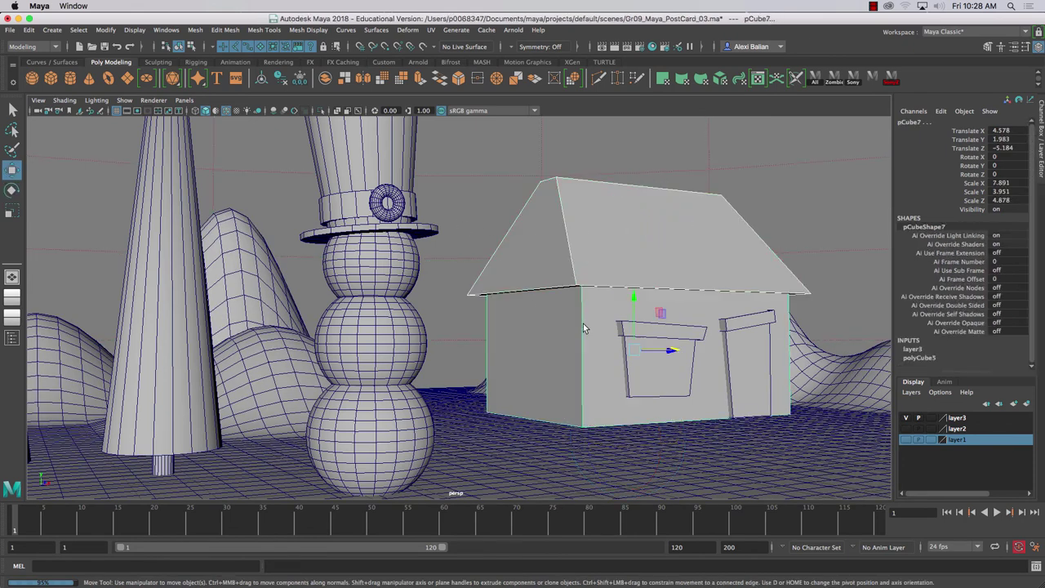
{"action": "left_click", "coordinate": [673, 326]}
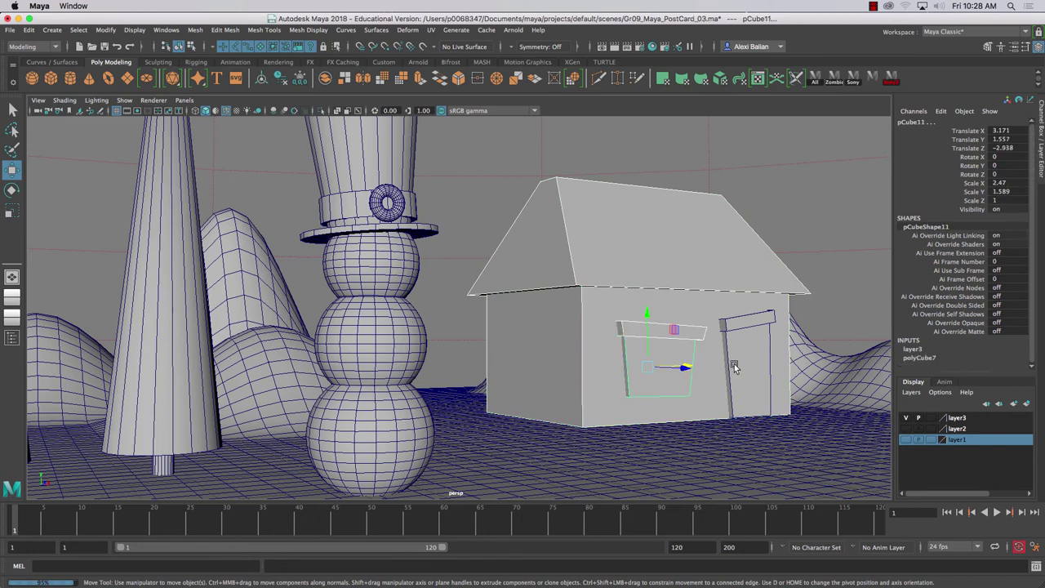
{"action": "left_click", "coordinate": [733, 325]}
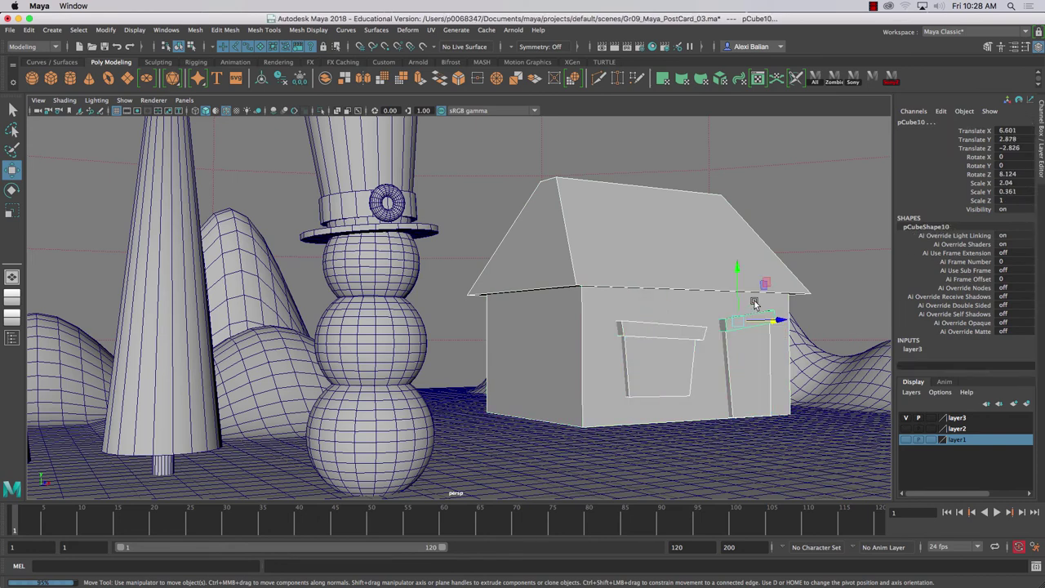
{"action": "left_click", "coordinate": [195, 29]}
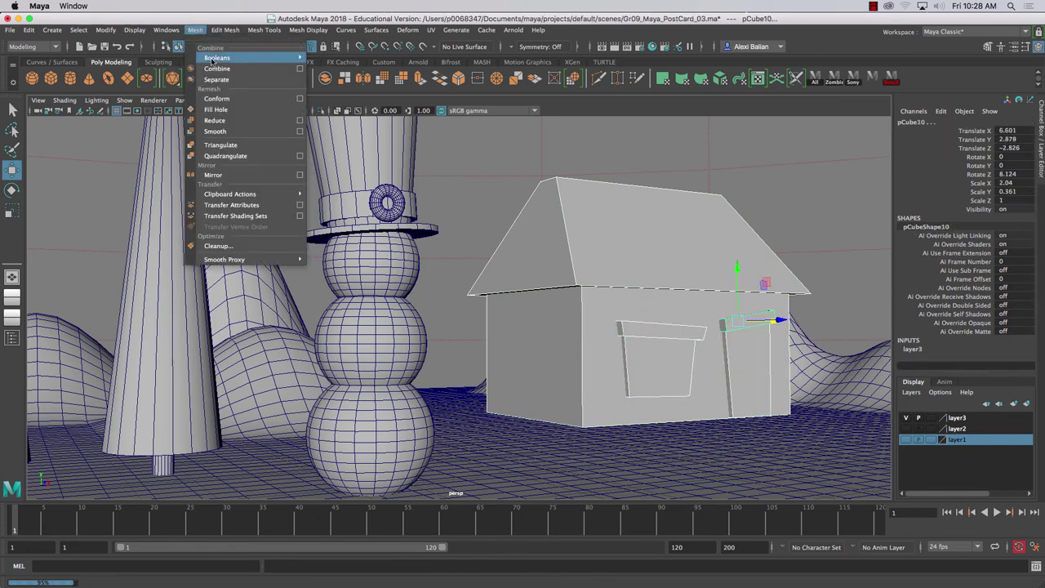
{"action": "left_click", "coordinate": [217, 69]}
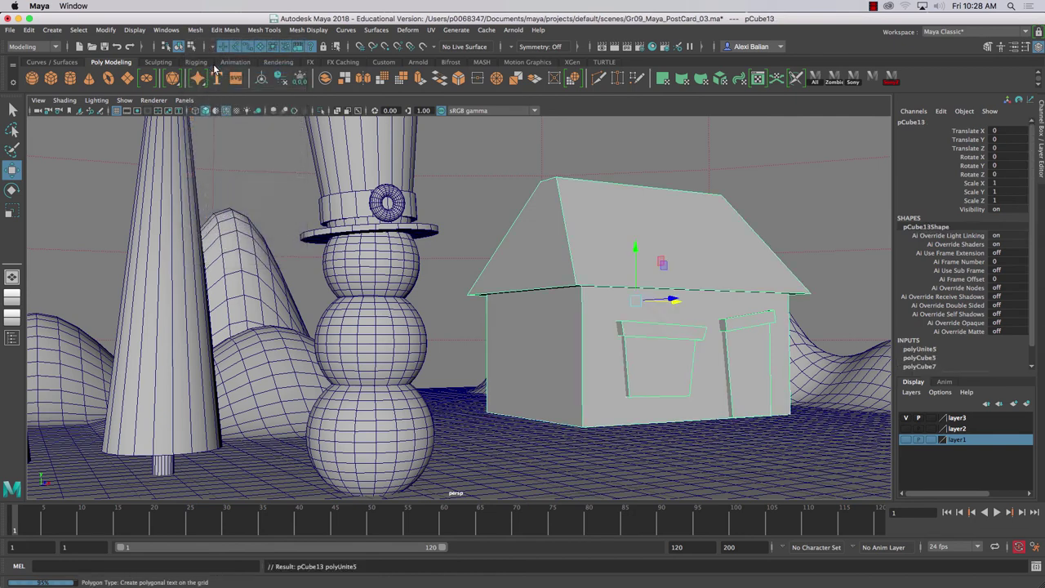
- Rename the combined mesh House and rotate it to about -57 degrees in Y
{"action": "left_click", "coordinate": [279, 78]}
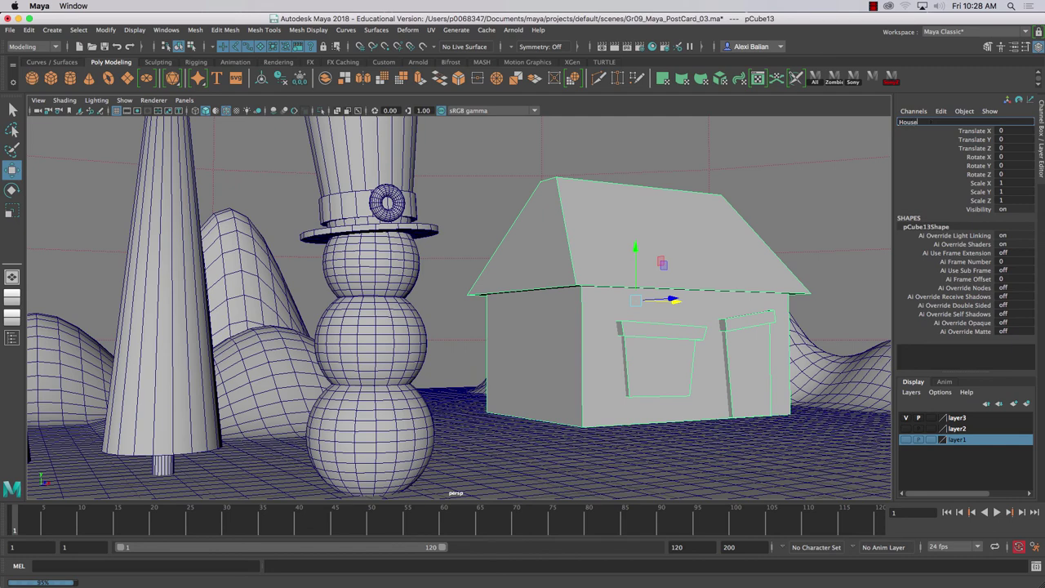
{"action": "key", "text": "Return"}
{"action": "key", "text": "r"}
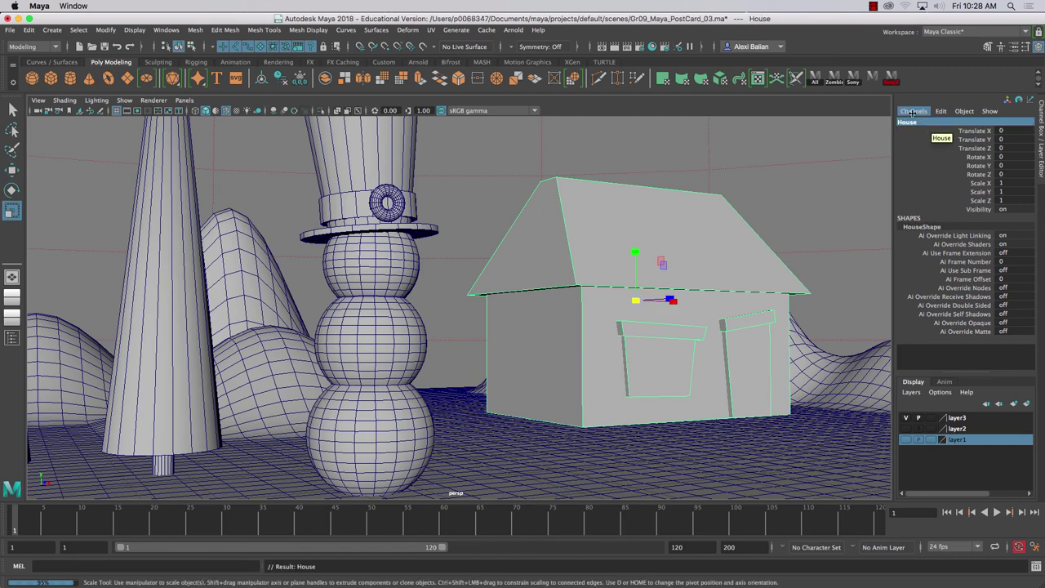
{"action": "left_click", "coordinate": [11, 191]}
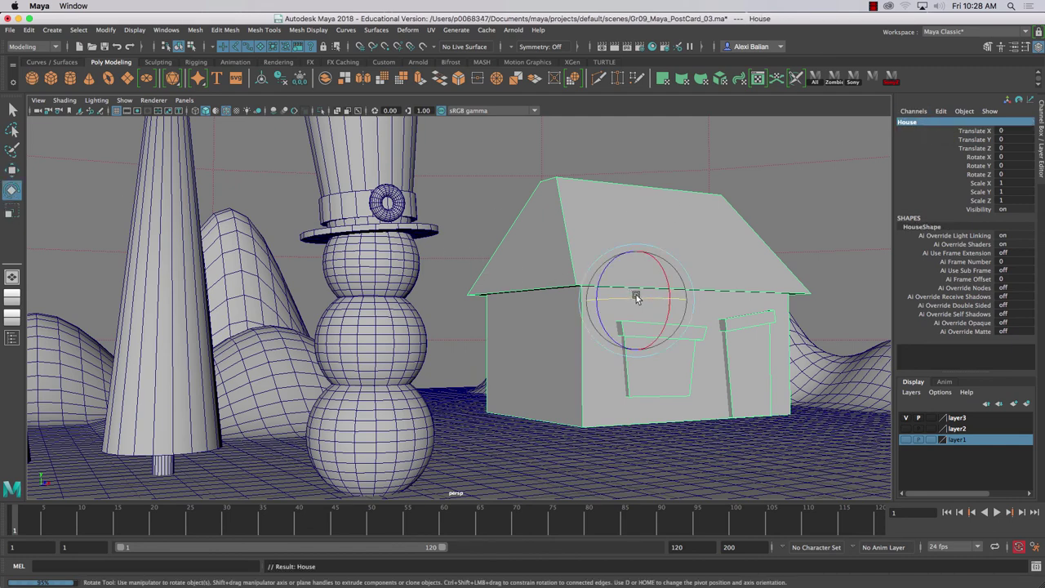
{"action": "left_click_drag", "start_coordinate": [636, 298], "coordinate": [594, 306]}
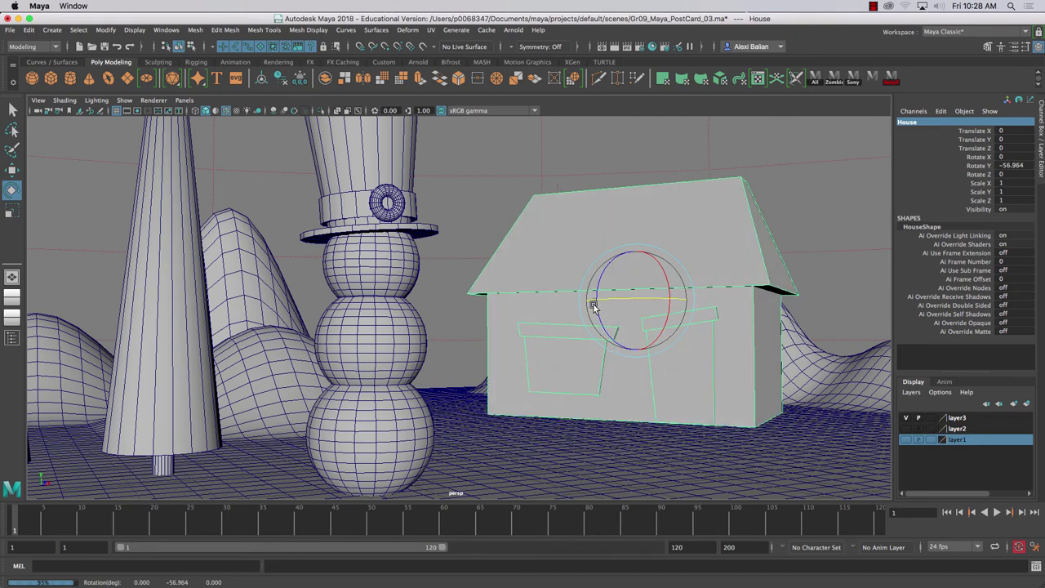
{"action": "left_click_drag", "start_coordinate": [524, 329], "coordinate": [527, 329]}
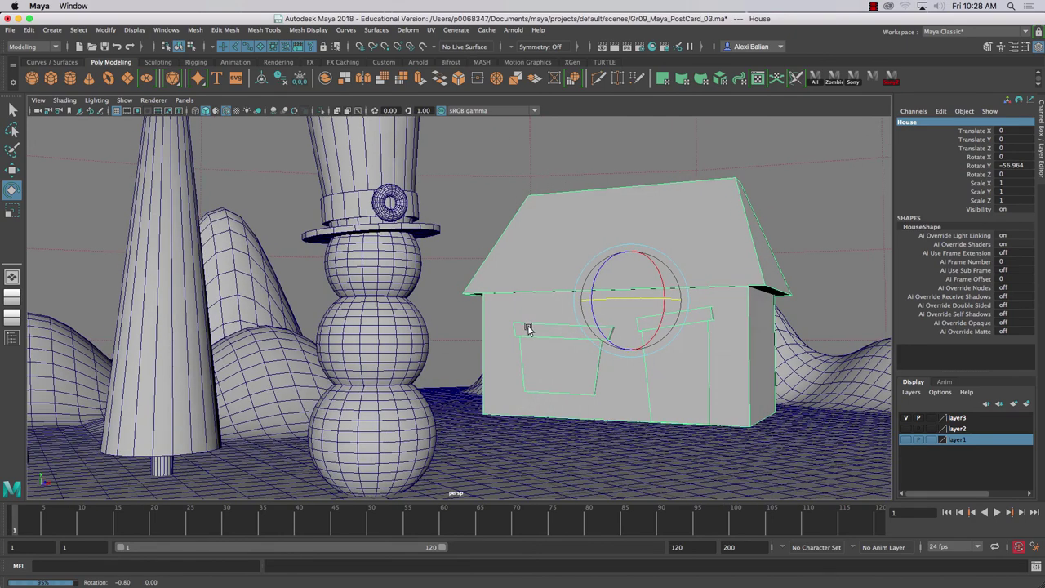
- Select the hat and the snowman's body together and shift them by about -0.8 along X, away from the house
{"action": "left_click", "coordinate": [332, 197]}
{"action": "left_click", "coordinate": [353, 260]}
{"action": "key", "text": "w"}
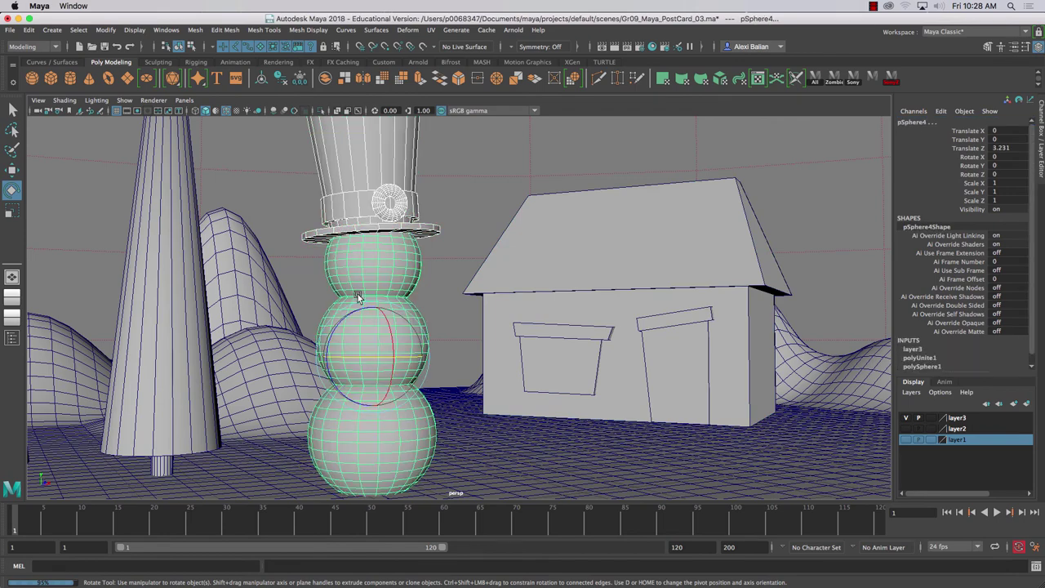
{"action": "left_click_drag", "start_coordinate": [425, 357], "coordinate": [363, 360]}
- Render the current frame of the perspective view with the Arnold Renderer
{"action": "scroll", "coordinate": [422, 355], "scroll_direction": "up", "scroll_amount": 2}
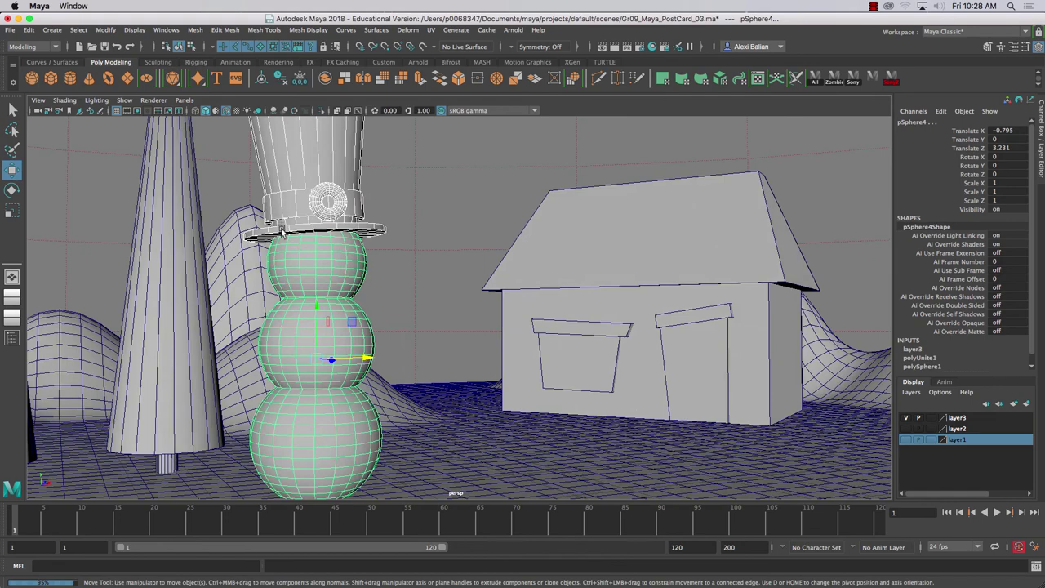
{"action": "left_click_drag", "start_coordinate": [299, 394], "coordinate": [299, 385]}
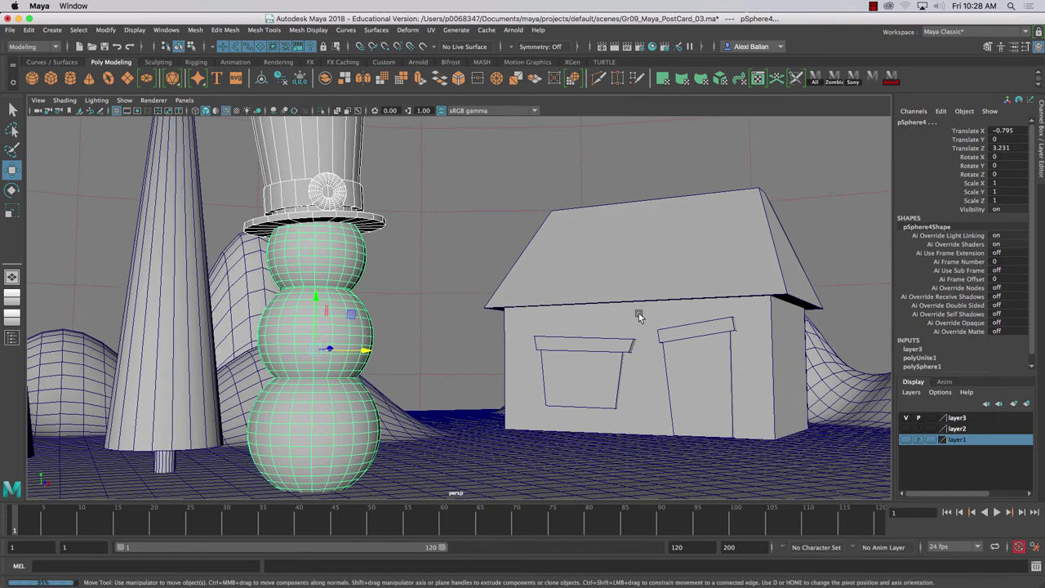
{"action": "left_click", "coordinate": [615, 47]}
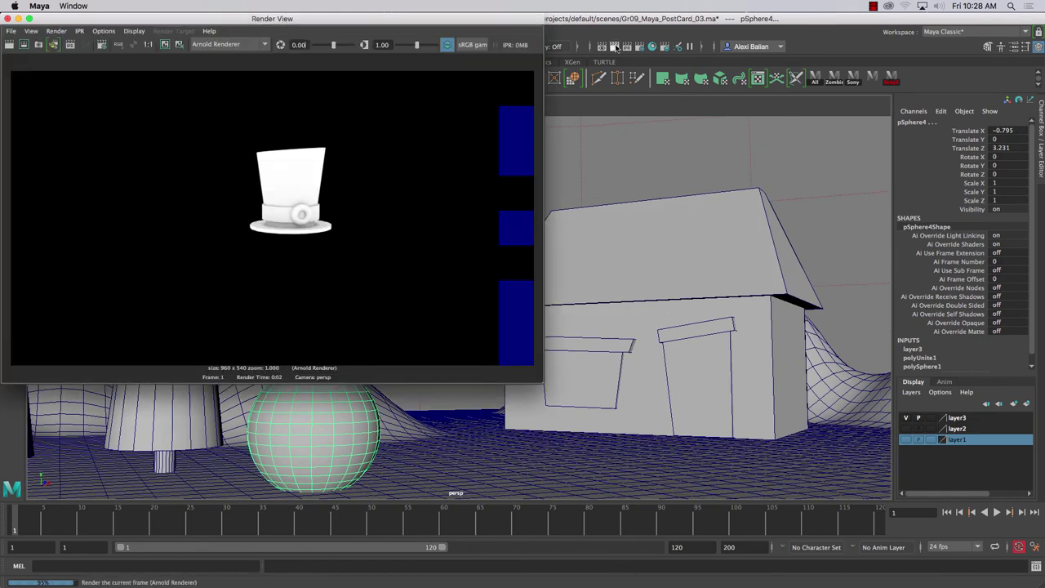